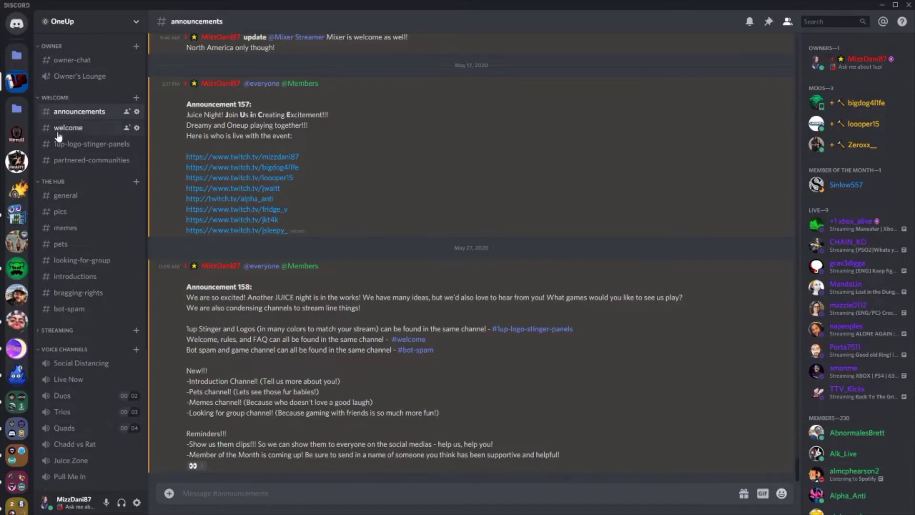
Step: Open the OneUp server's welcome channel and review its FAQ, rules, links and mission statement back to the channel's start
click(57, 132)
scroll(319, 387, up, 2)
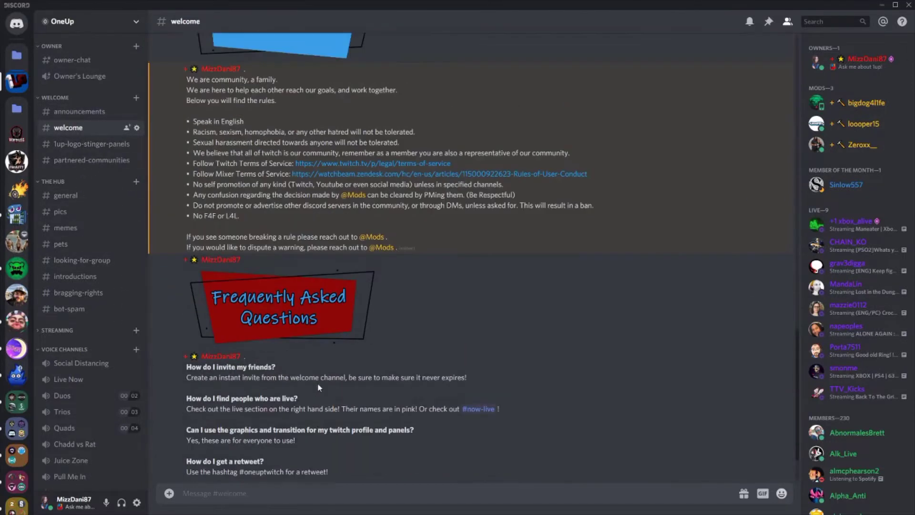
scroll(319, 387, up, 15)
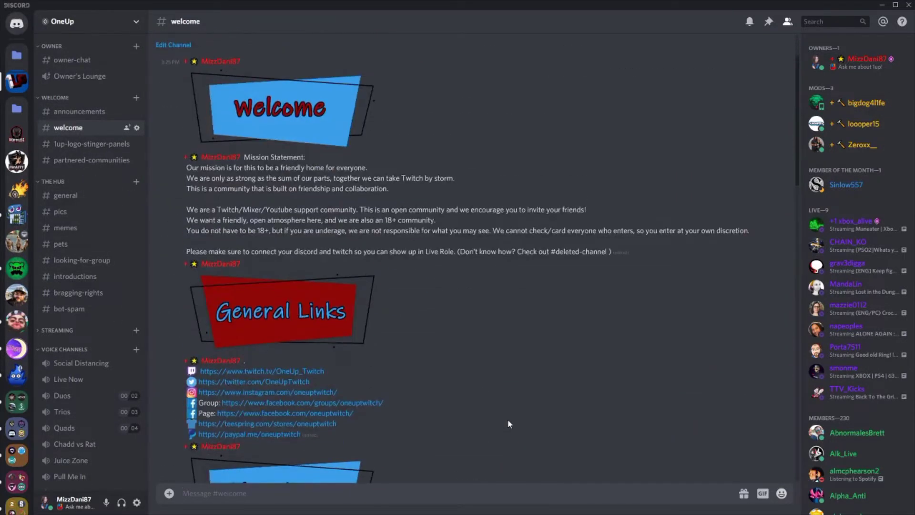
scroll(508, 424, up, 2)
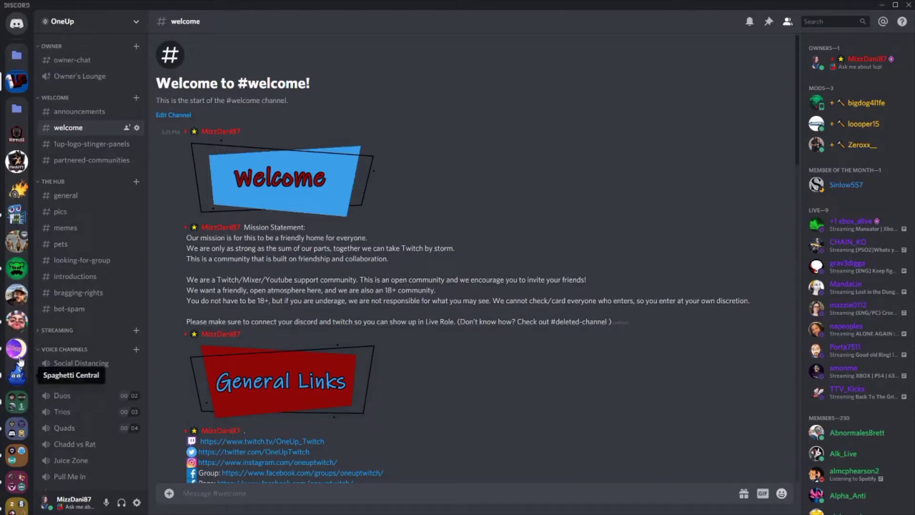
Step: Create a new server named "Amazing Discord Server"
scroll(18, 350, down, 3)
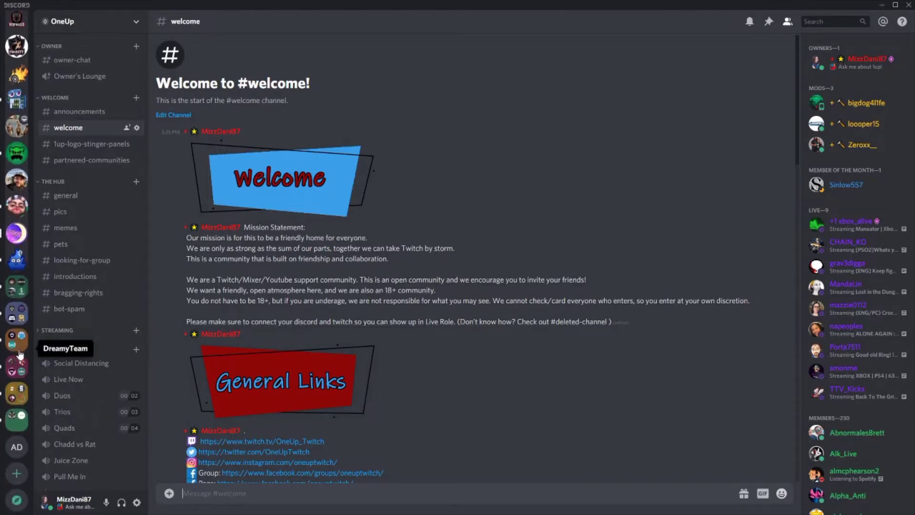
click(16, 477)
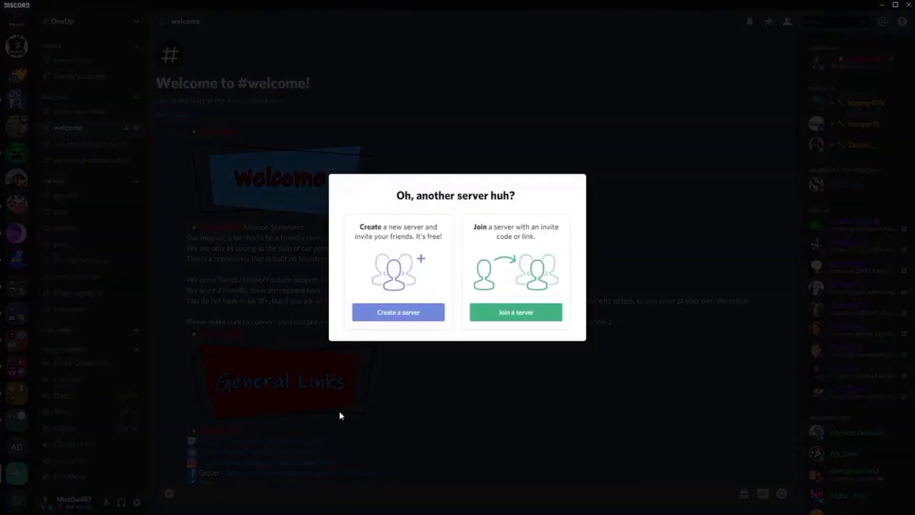
click(417, 317)
drag(426, 258, 332, 259)
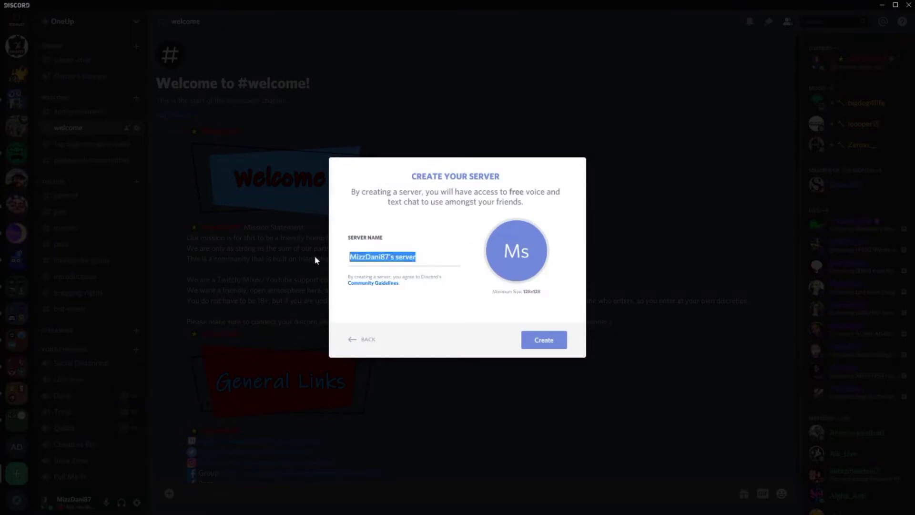
text(Amazing )
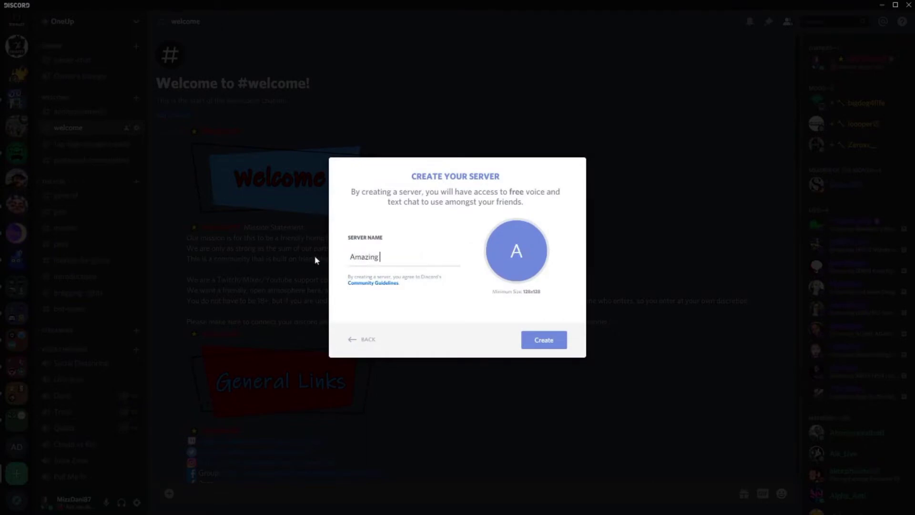
text(Discord Server)
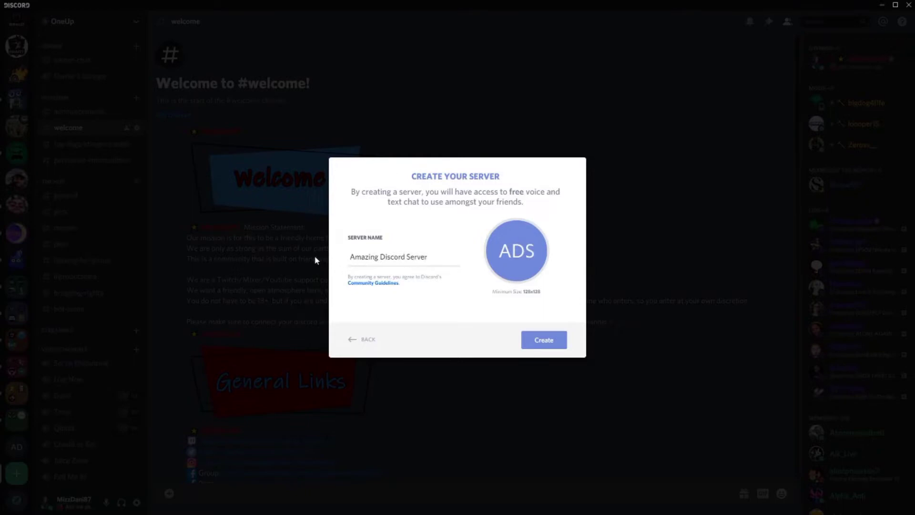
click(554, 345)
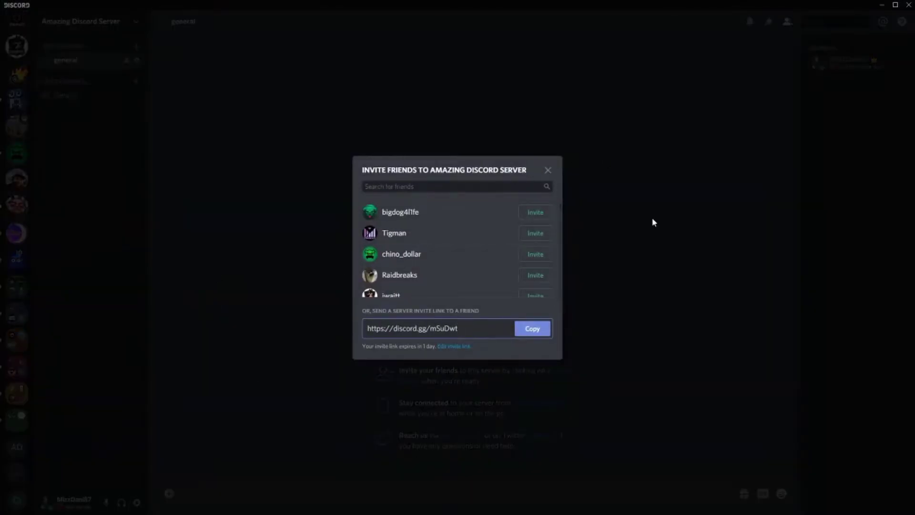
Step: Look through the friends who can be invited to the new server, then dismiss the invitation dialog
scroll(457, 275, down, 5)
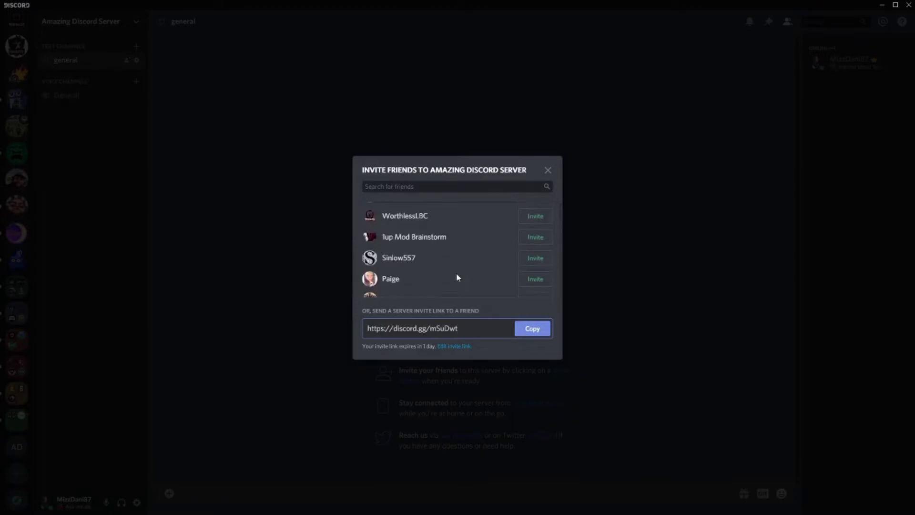
scroll(456, 276, down, 5)
scroll(455, 277, up, 10)
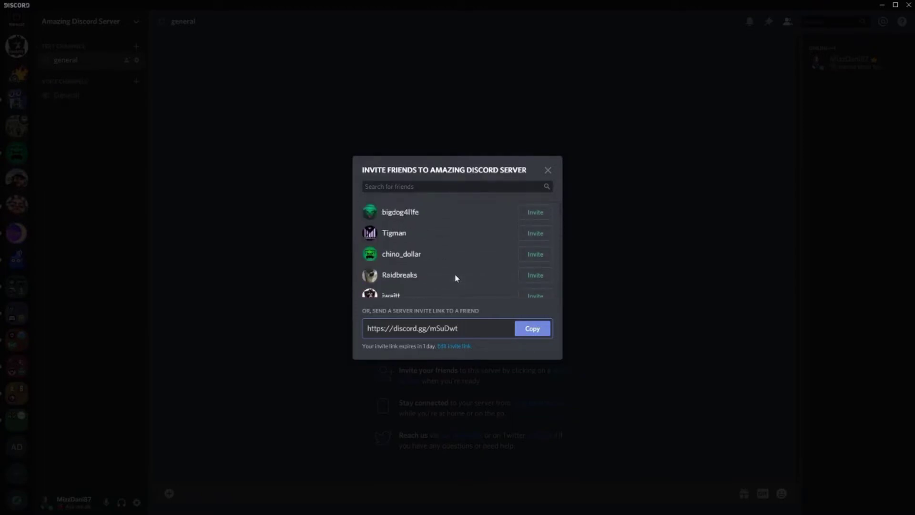
click(548, 170)
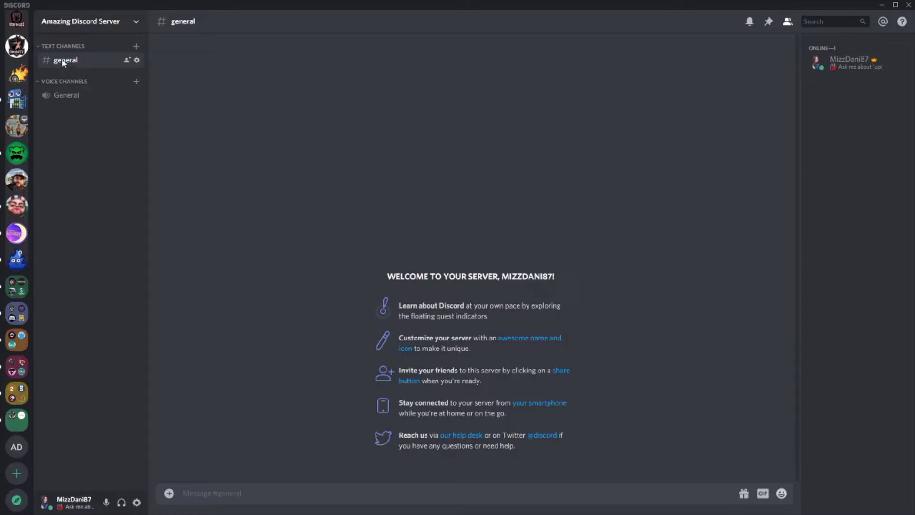
Step: Create a text channel named "pics-and-videos" in the Text Channels category
scroll(16, 185, up, 3)
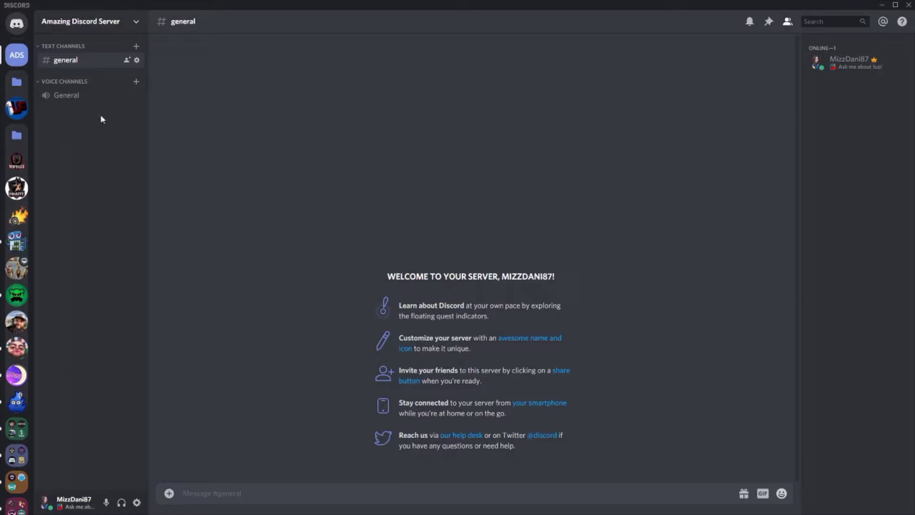
click(136, 48)
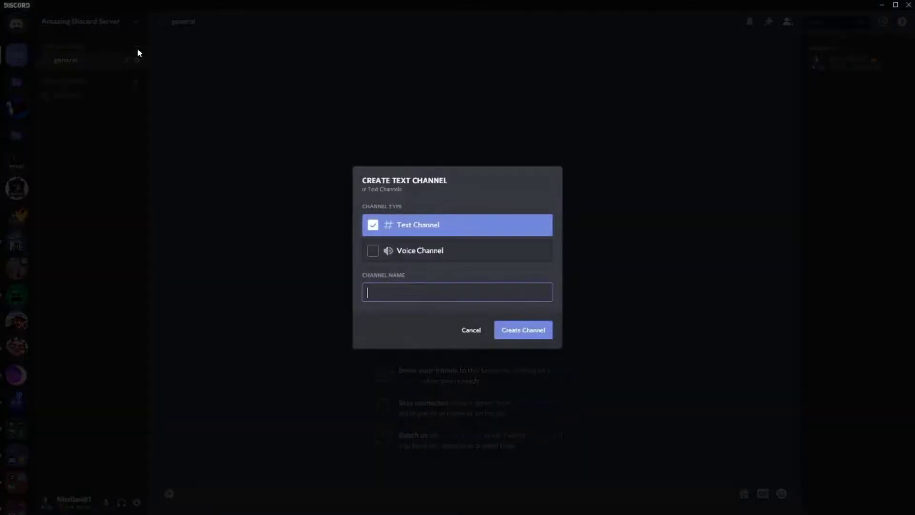
click(448, 226)
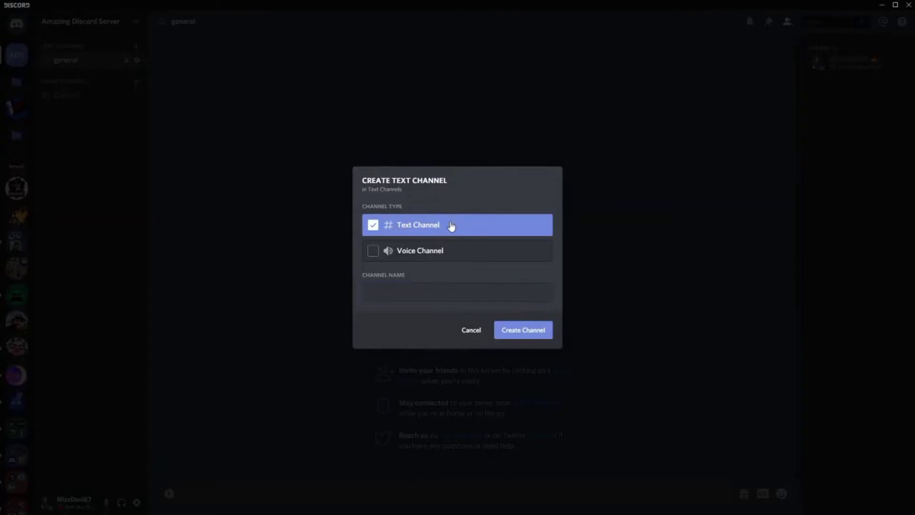
click(433, 250)
click(432, 232)
click(417, 292)
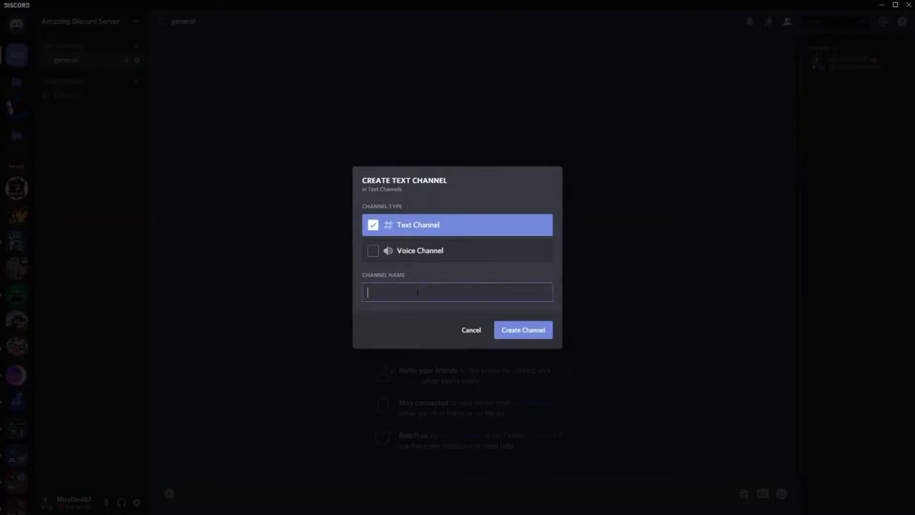
text(pics-and-videos)
key(Return)
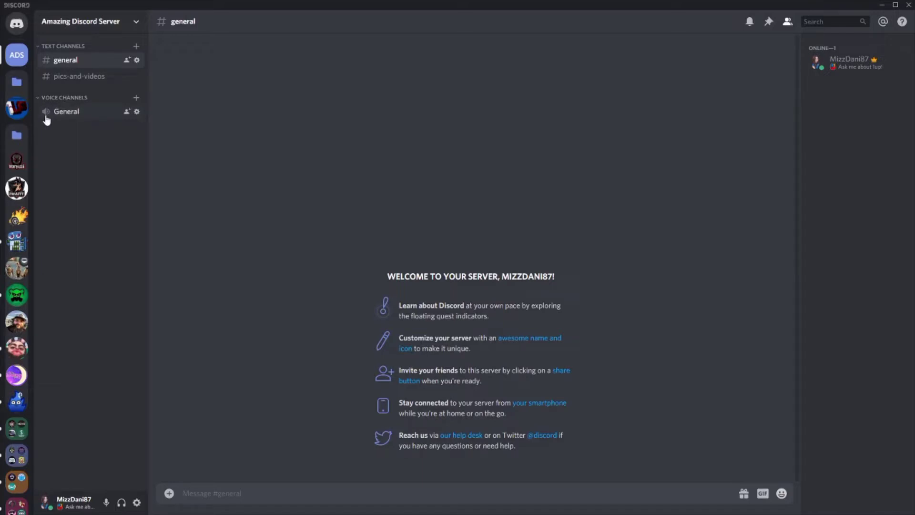
Step: Create a voice channel named "amazing people" in the Voice Channels category
click(136, 98)
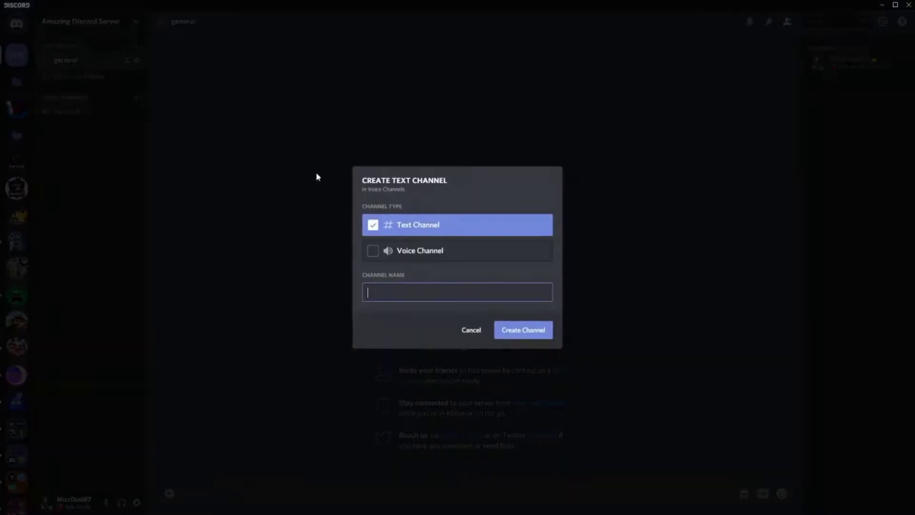
click(405, 251)
click(412, 290)
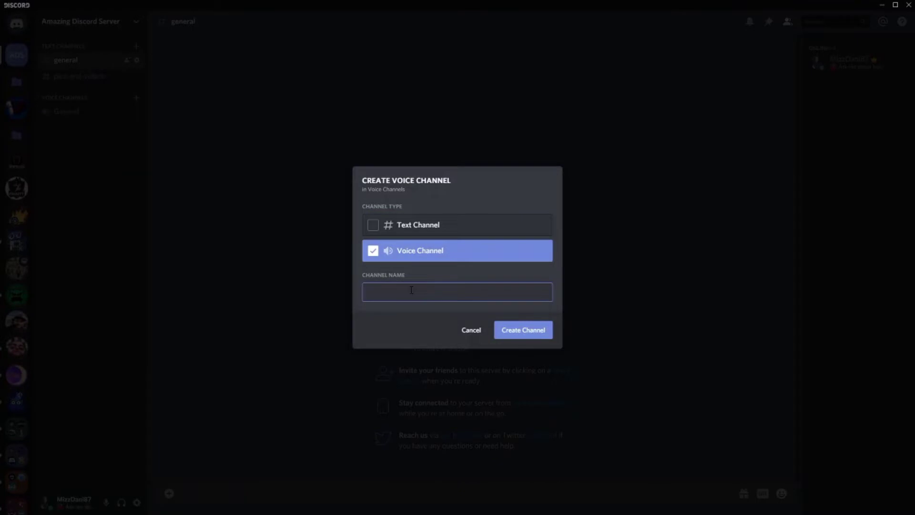
text(amazing people)
click(518, 330)
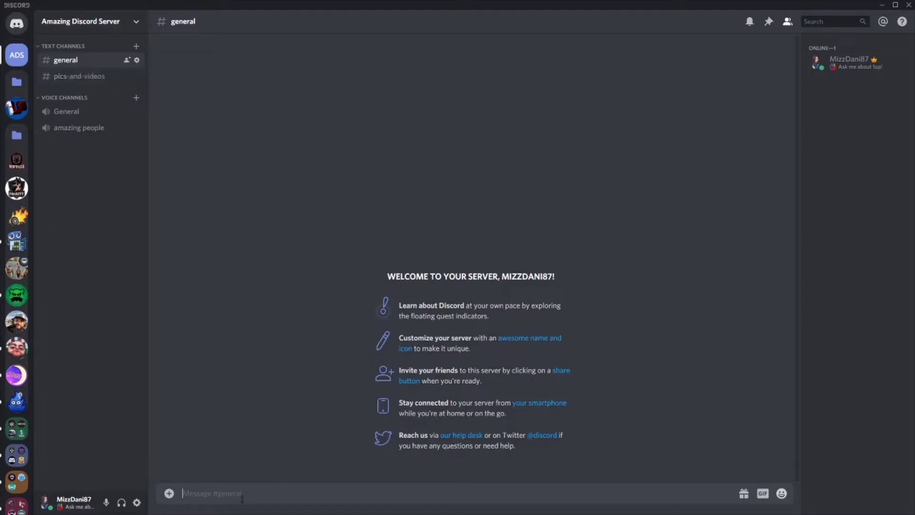
Step: Post a message in the general channel that links to the #general channel
text(#)
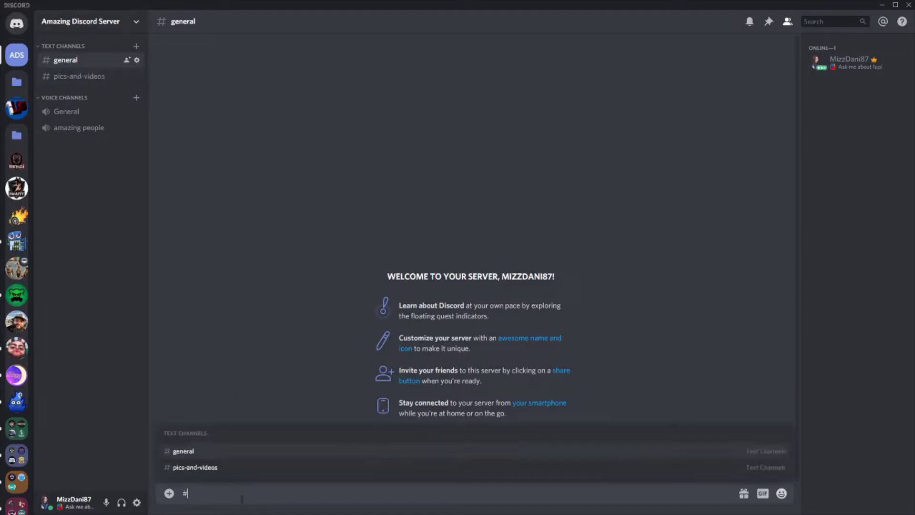
key(Return)
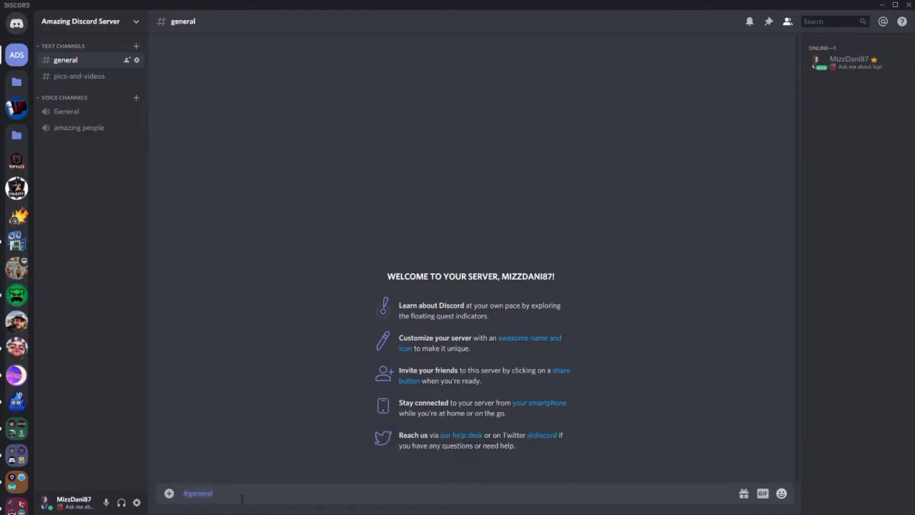
key(Return)
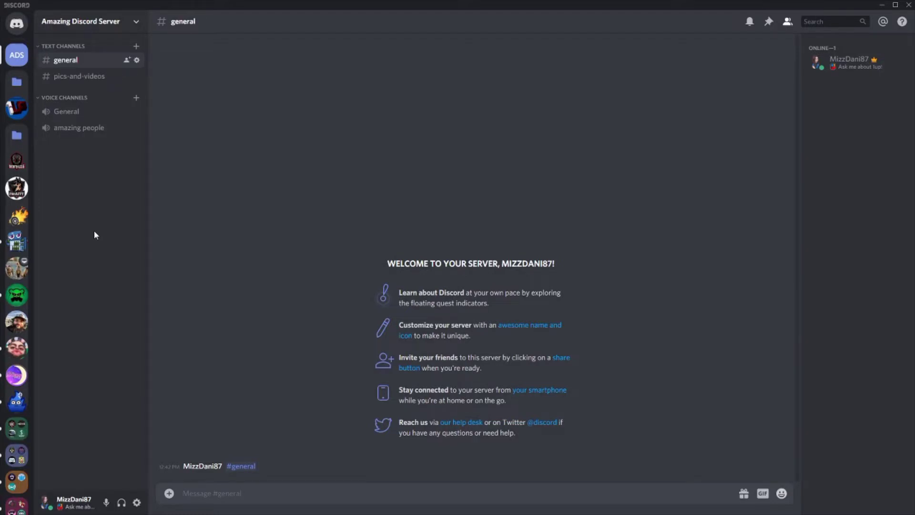
Step: Create a new channel category named "moderation"
right_click(89, 210)
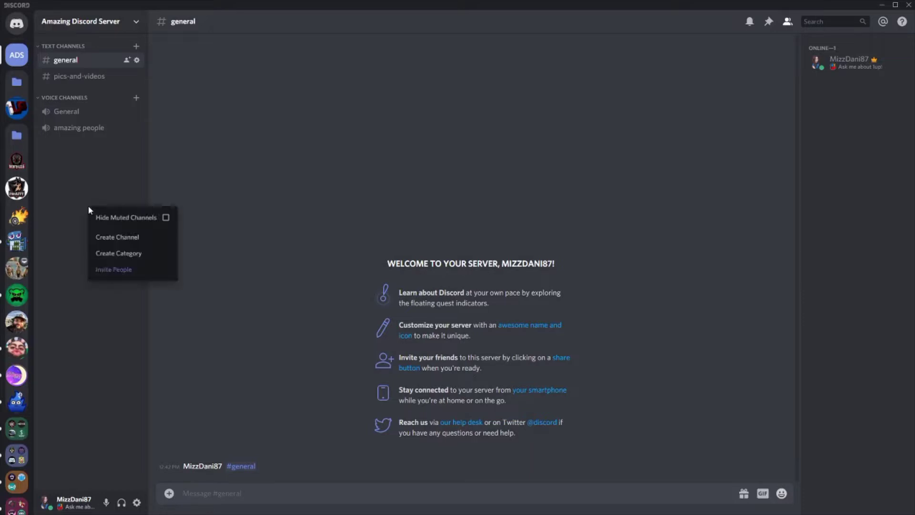
right_click(77, 141)
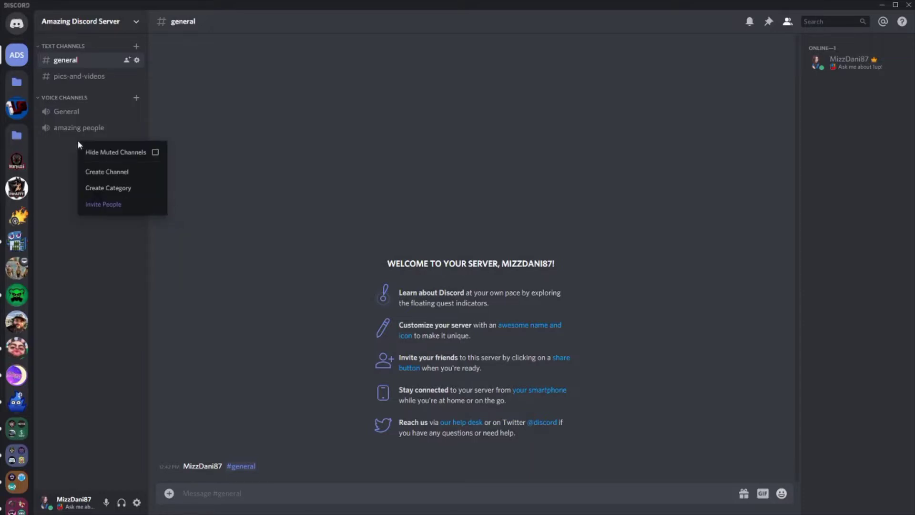
click(135, 187)
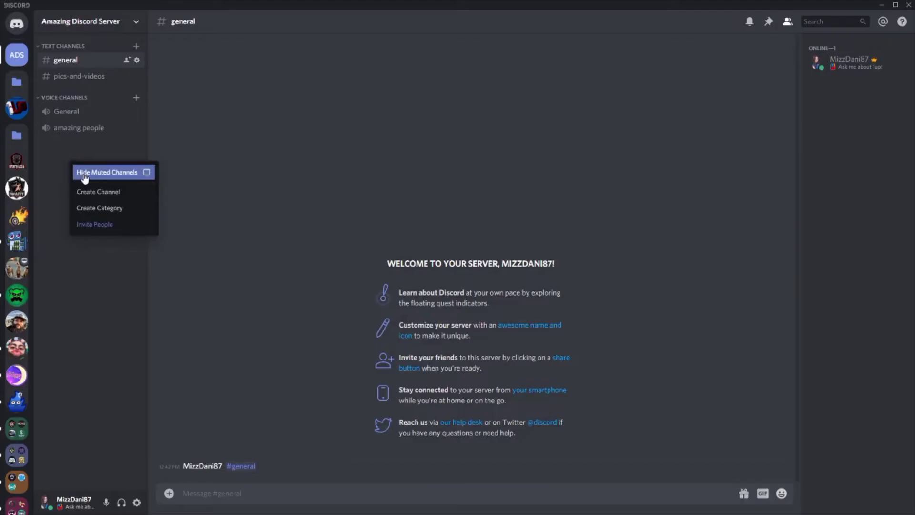
click(82, 208)
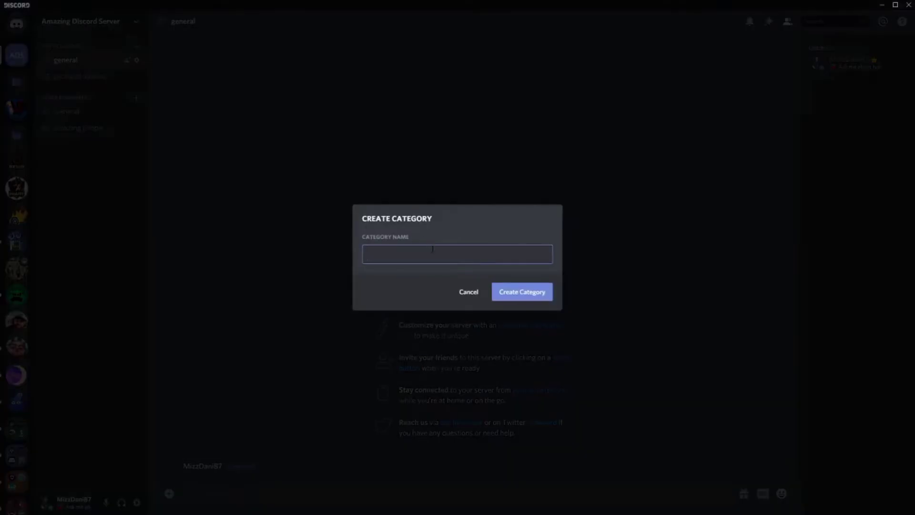
text(moderation)
key(Return)
Step: Add a text channel named "mods" to the moderation category
click(136, 149)
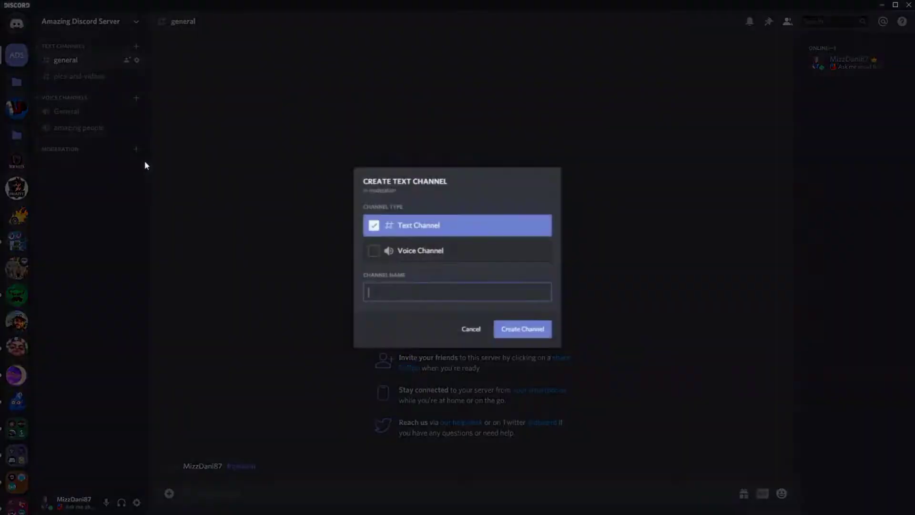
text(mods)
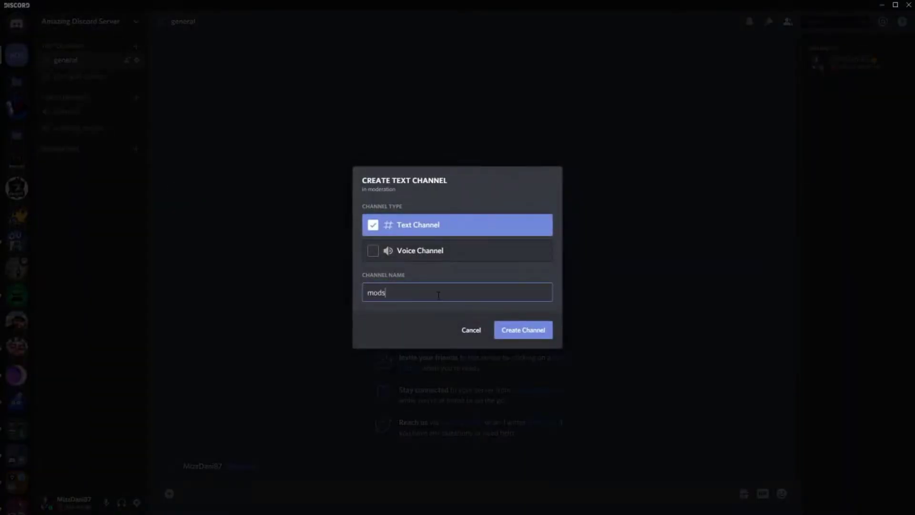
key(Return)
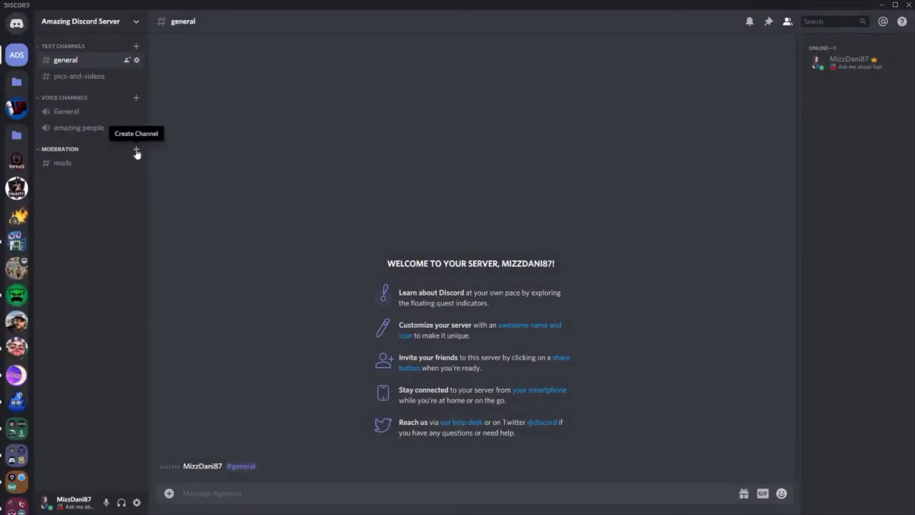
Step: Add a voice channel named "mods" to the moderation category and open the mods text channel
click(136, 150)
click(431, 256)
click(430, 291)
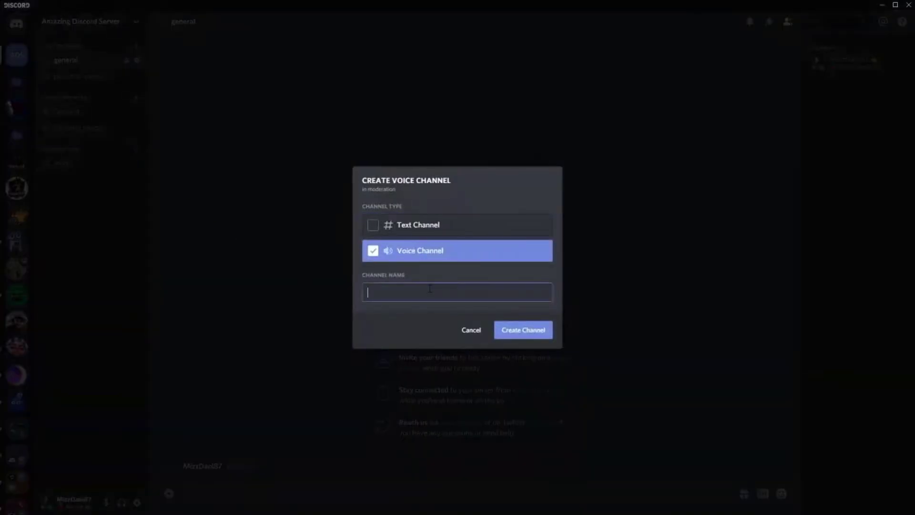
text(mods)
key(Return)
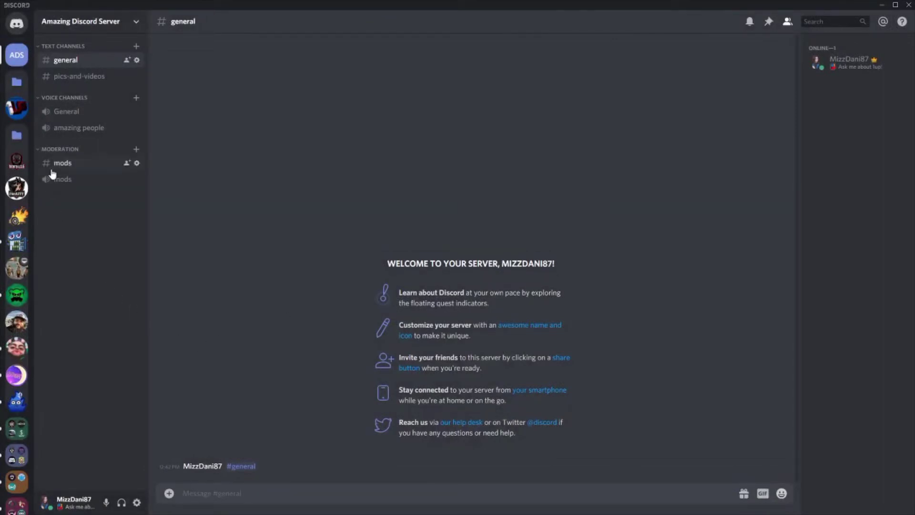
click(55, 164)
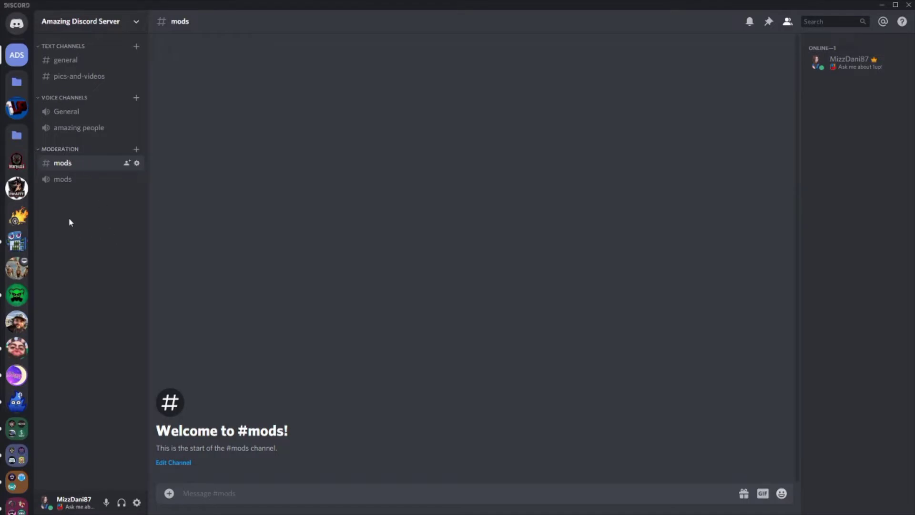
Step: Rename the Text Channels category to "General" and save the change
right_click(64, 46)
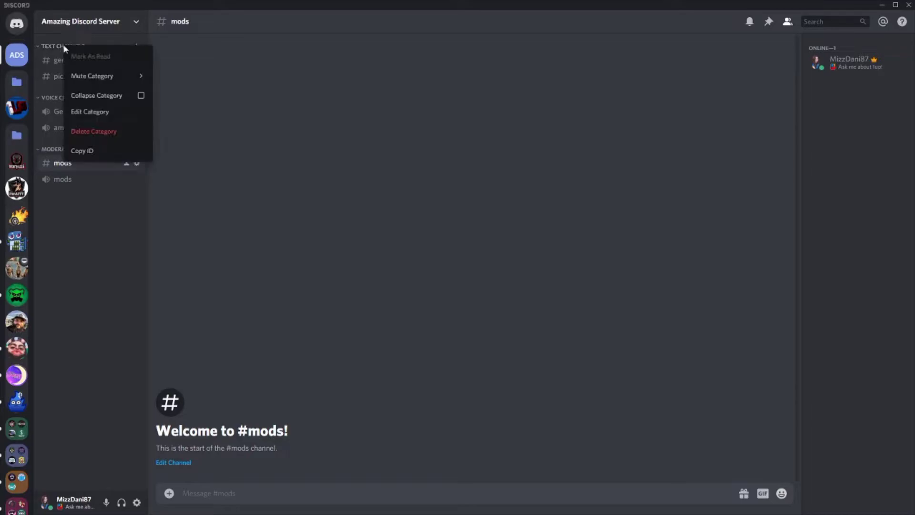
mouse_move(88, 84)
click(89, 112)
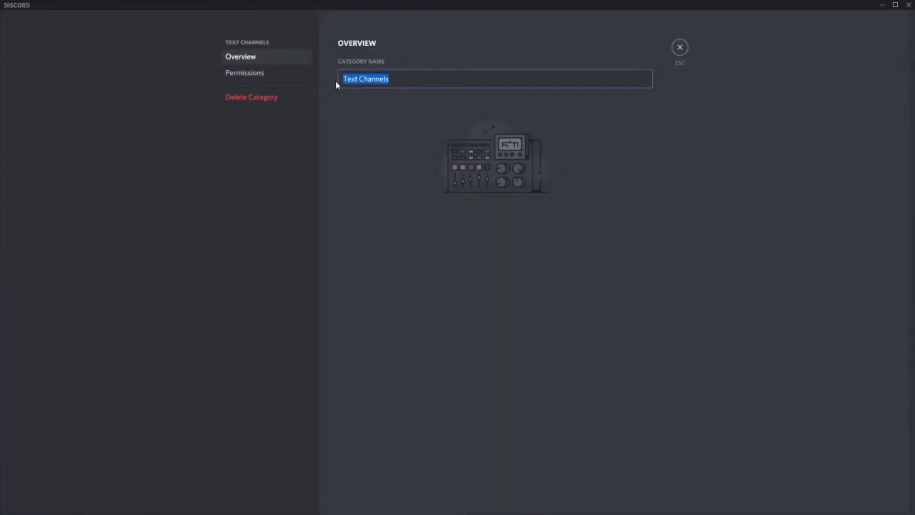
text(General)
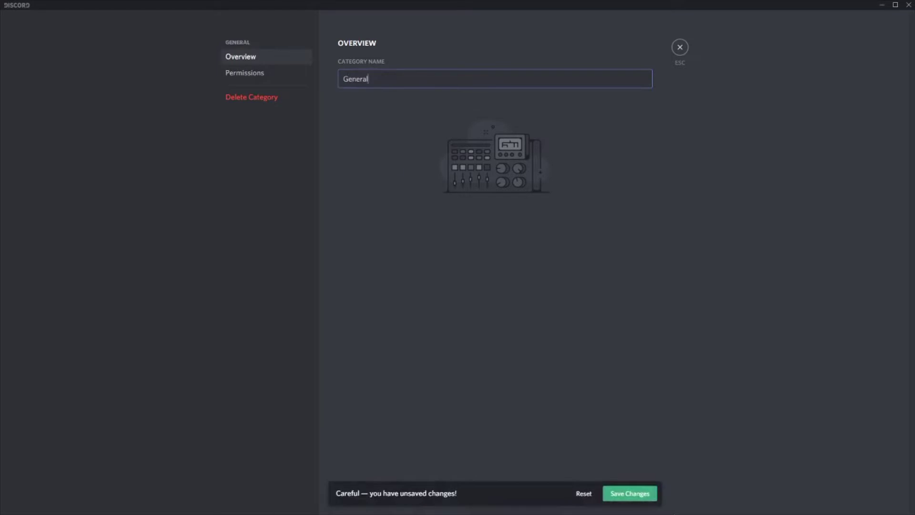
click(639, 496)
click(681, 48)
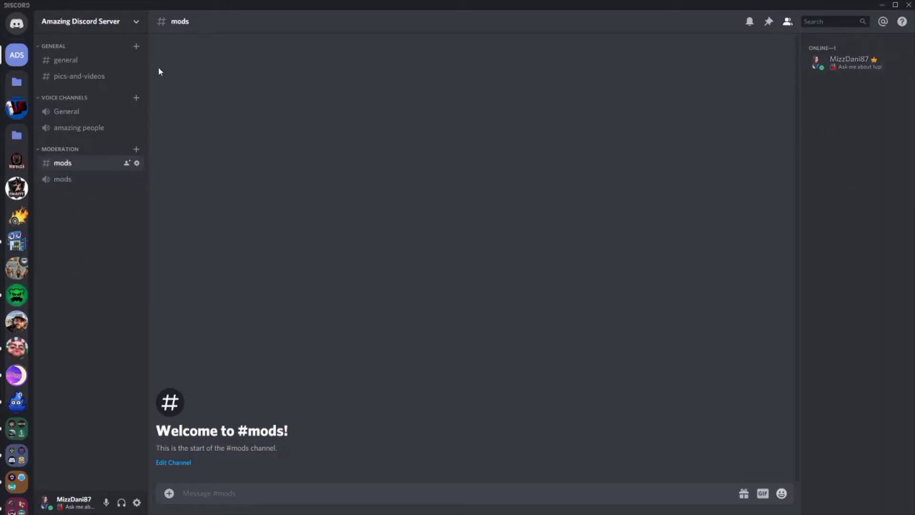
click(120, 29)
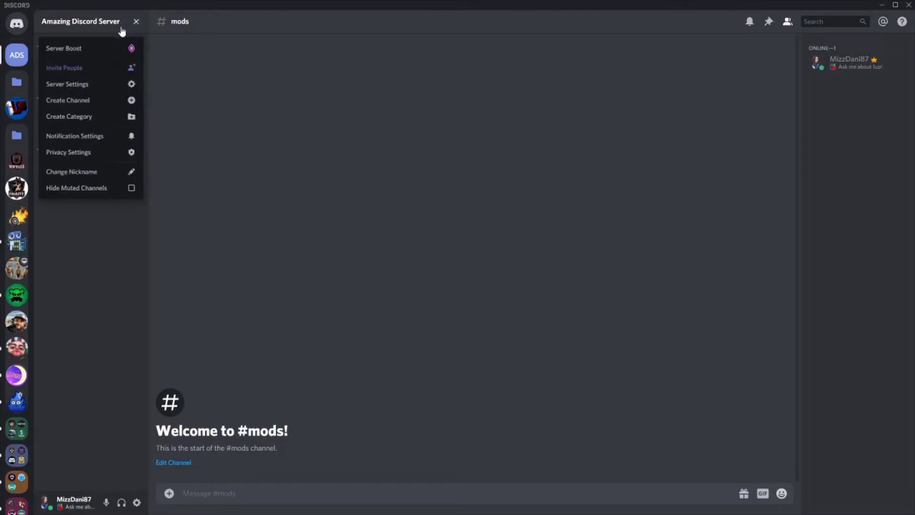
click(84, 90)
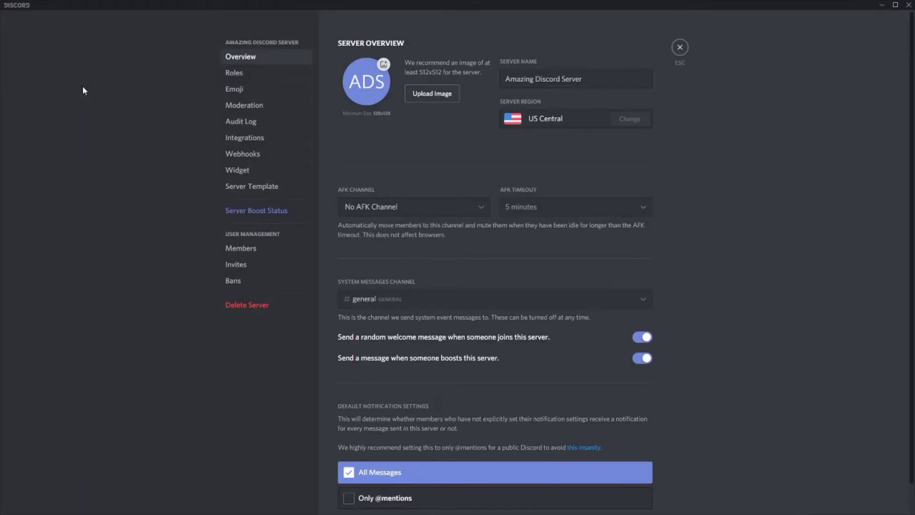
click(679, 47)
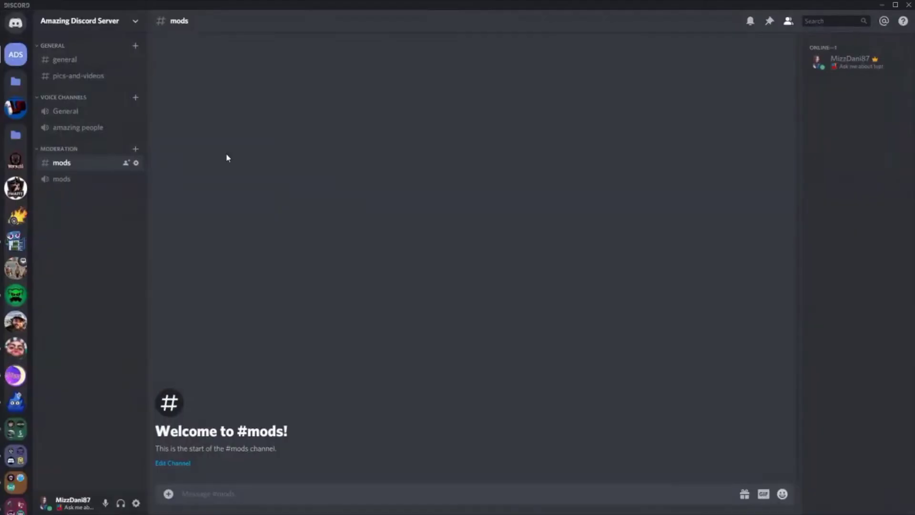
Step: Add a voice channel named "afk" to the Voice Channels category
click(136, 100)
click(424, 253)
click(420, 290)
text(a)
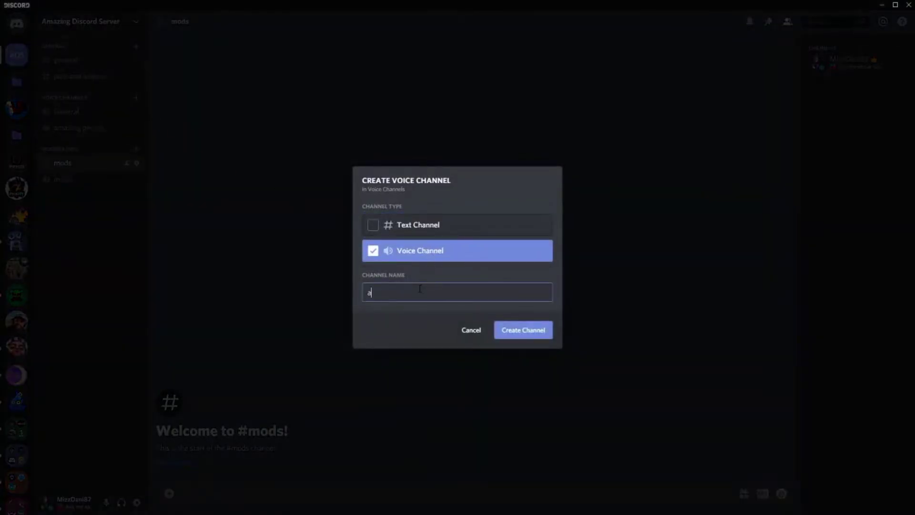
text(fk)
click(525, 336)
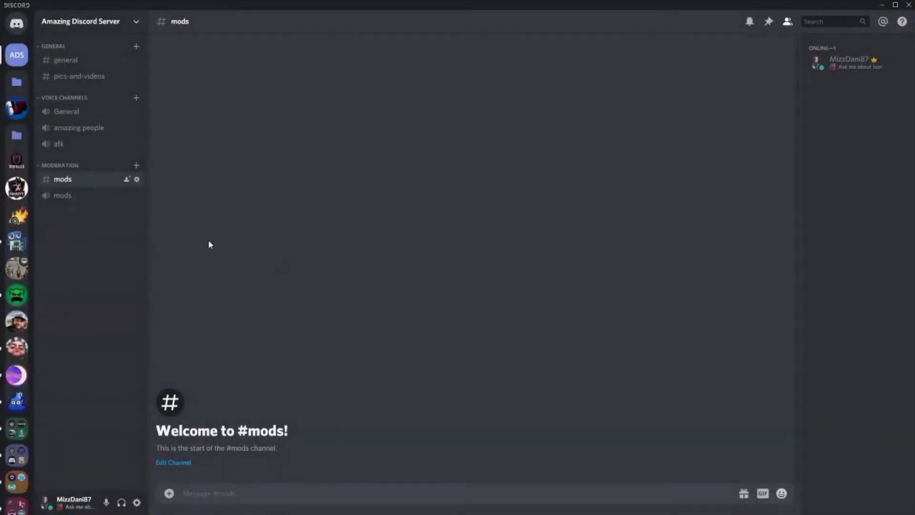
Step: Upload the avatar PNG from the Logo & Avi folder as the server icon in the server settings and save the change
click(123, 22)
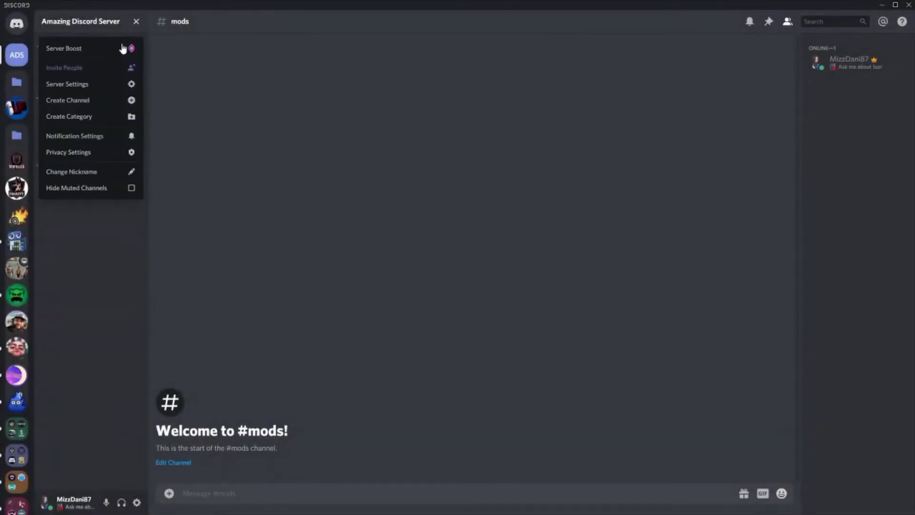
click(94, 84)
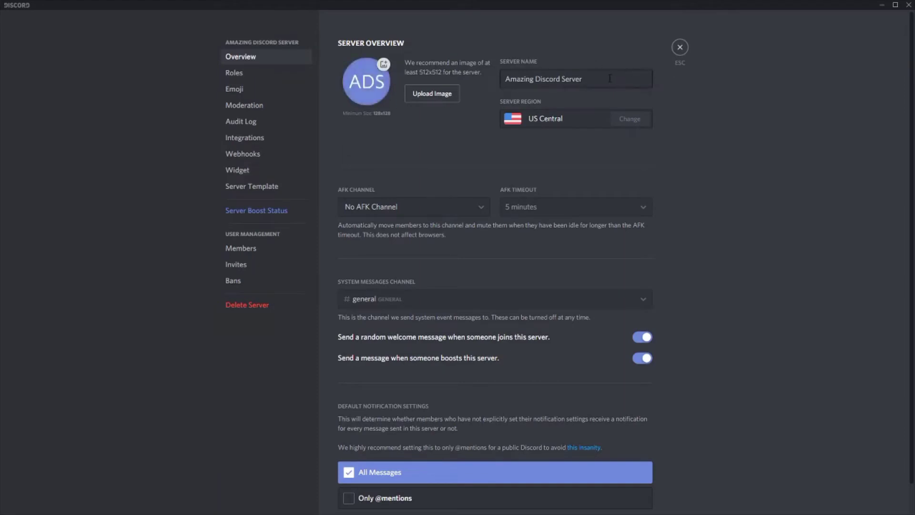
drag(609, 78, 492, 80)
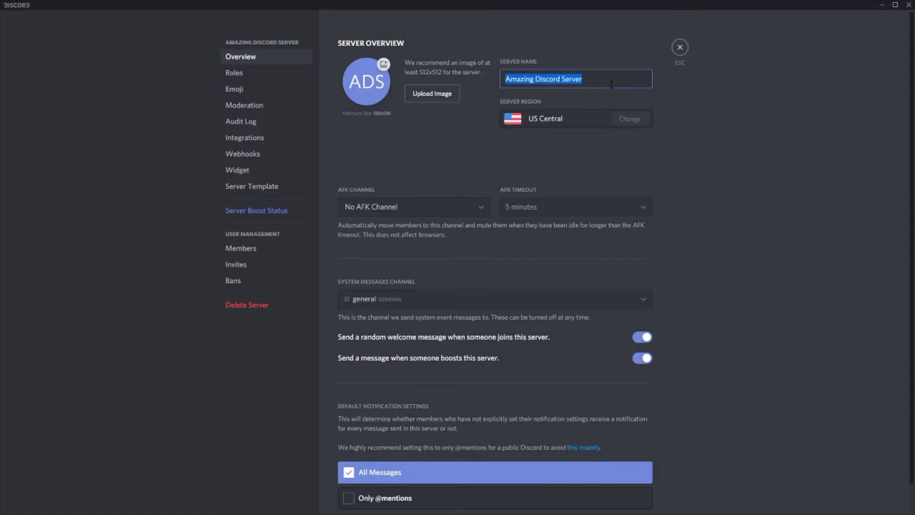
click(366, 86)
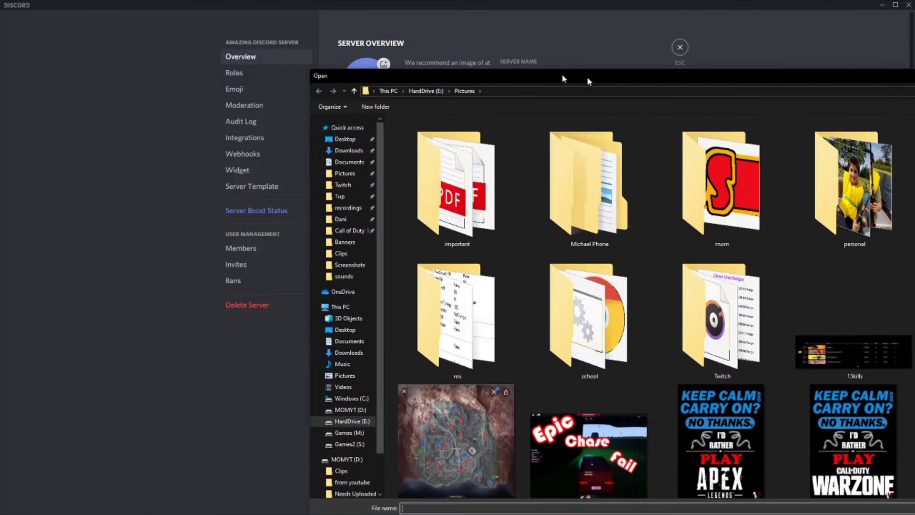
drag(562, 74, 330, 39)
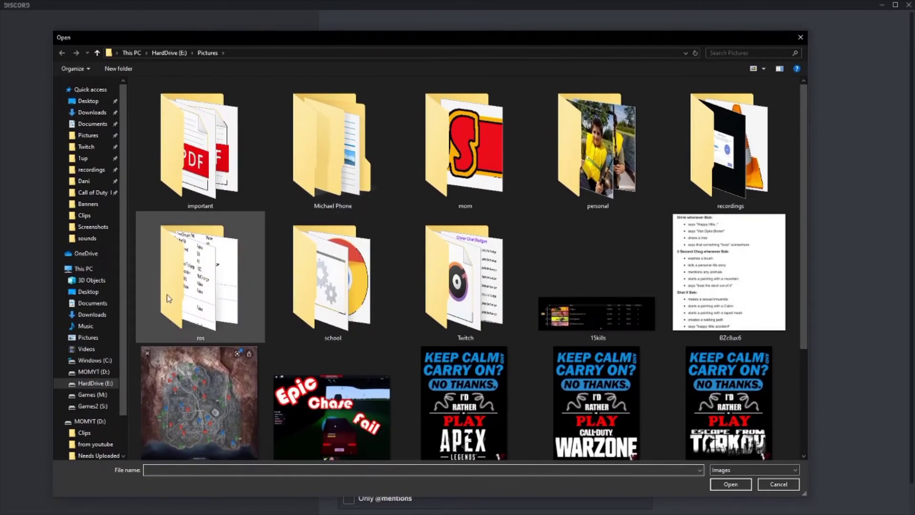
click(84, 181)
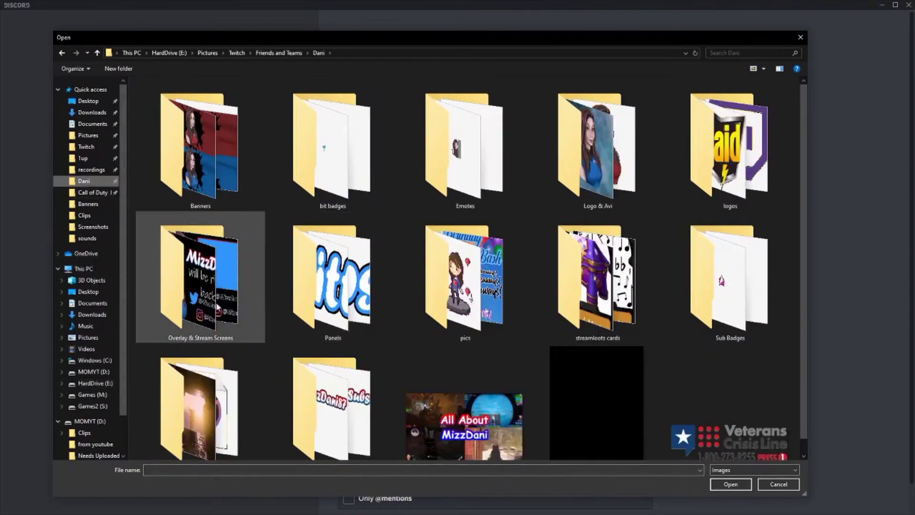
double_click(595, 143)
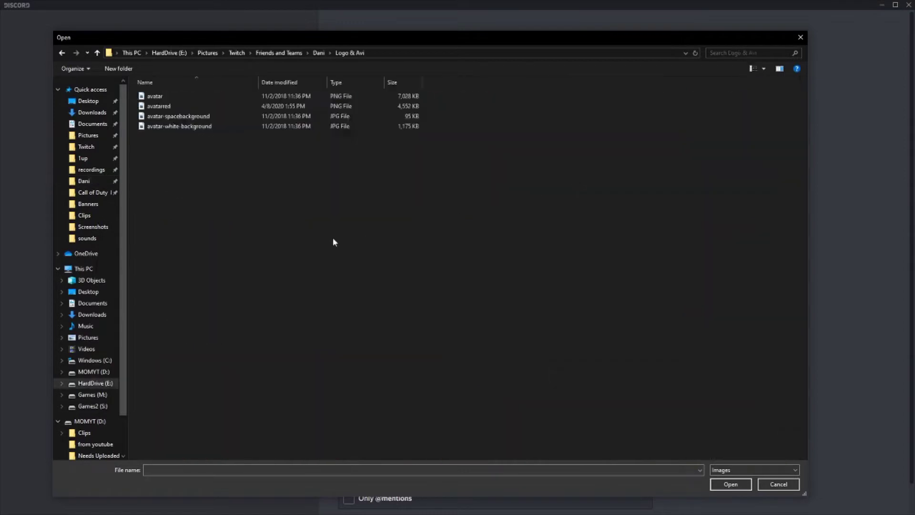
click(155, 96)
click(716, 486)
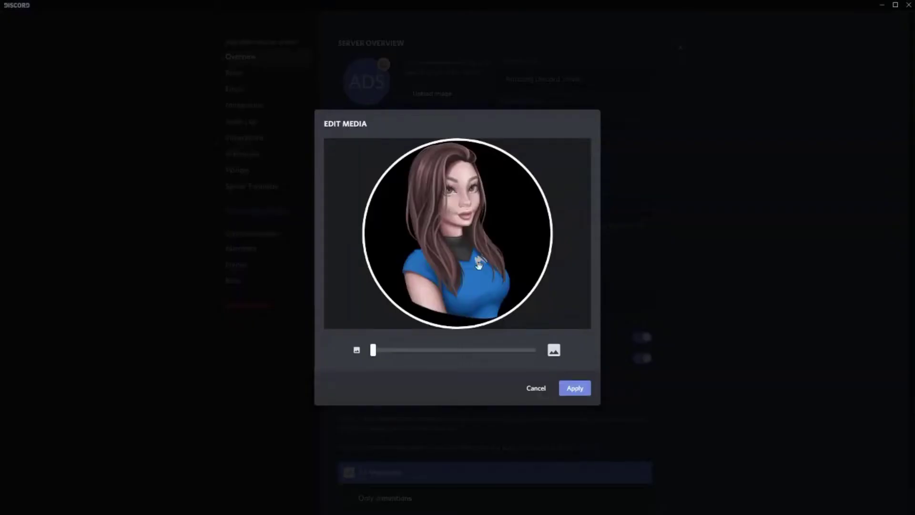
click(577, 390)
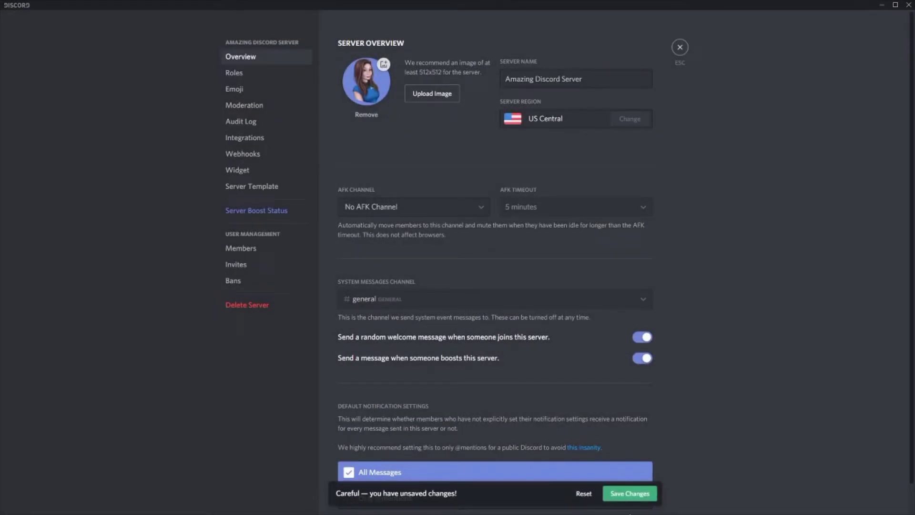
click(631, 494)
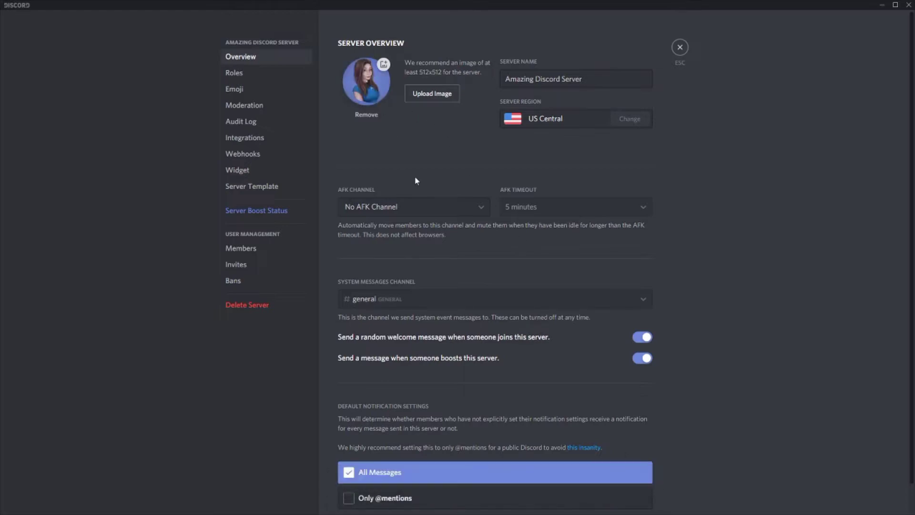
click(673, 49)
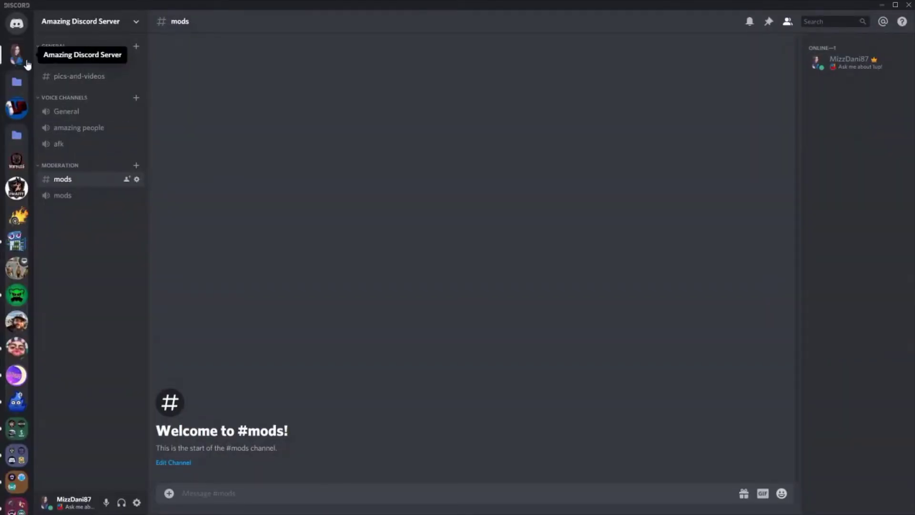
Step: Set the server's AFK channel to afk with an AFK timeout of 30 minutes and save the changes
click(130, 28)
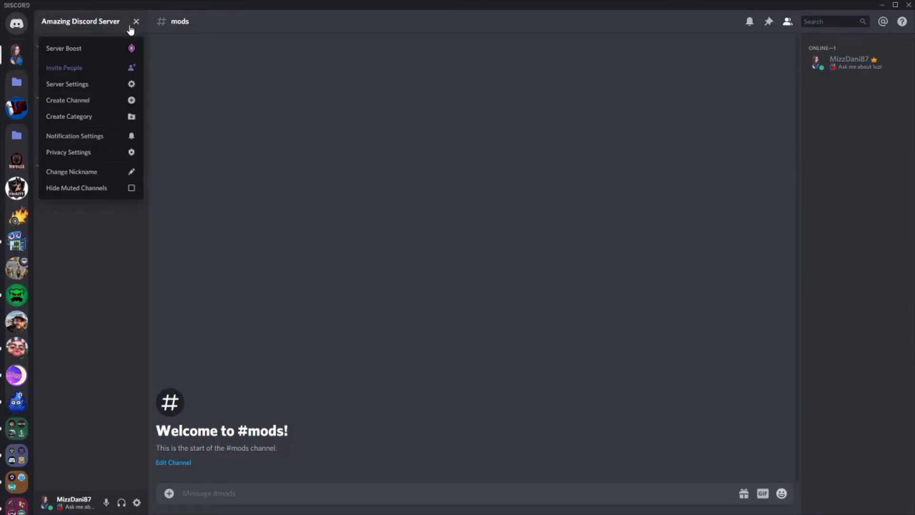
click(75, 89)
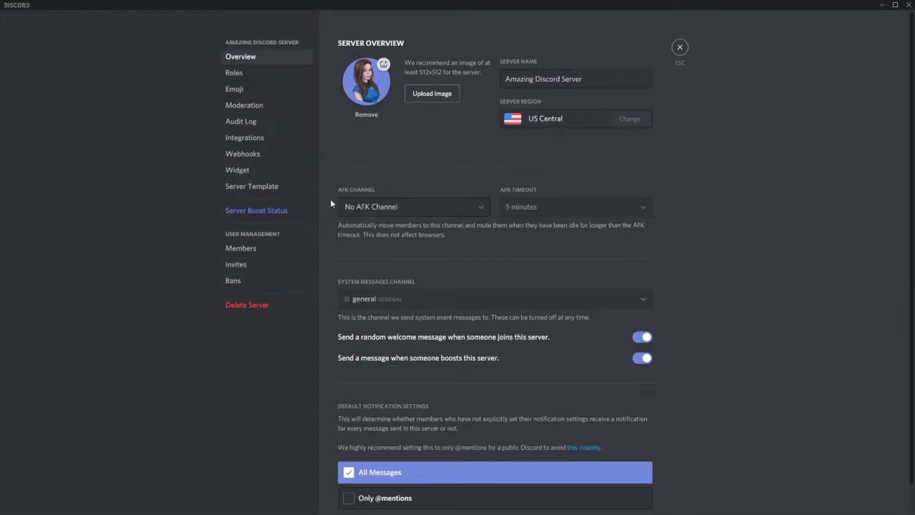
click(393, 207)
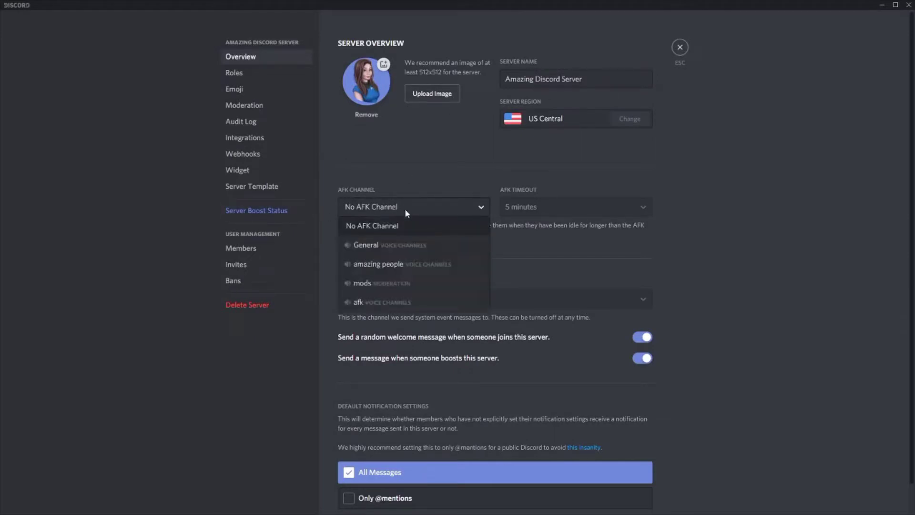
click(375, 300)
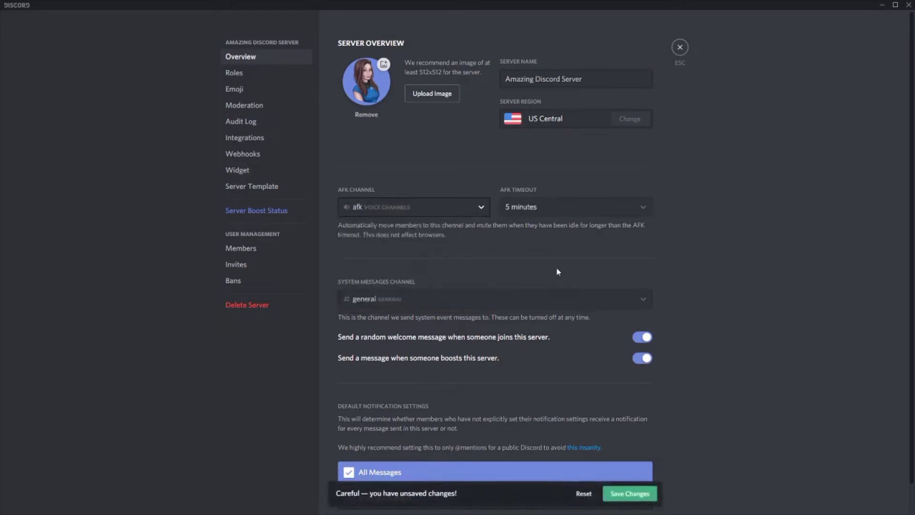
click(567, 210)
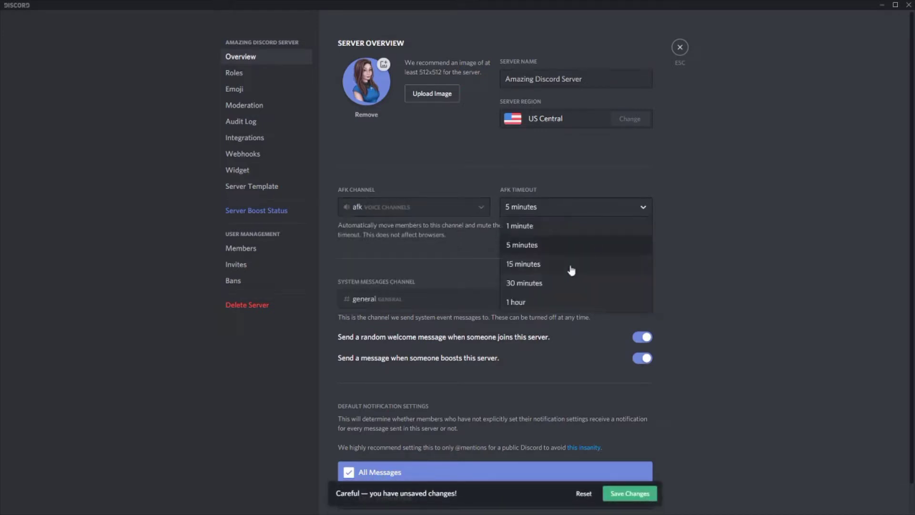
click(538, 284)
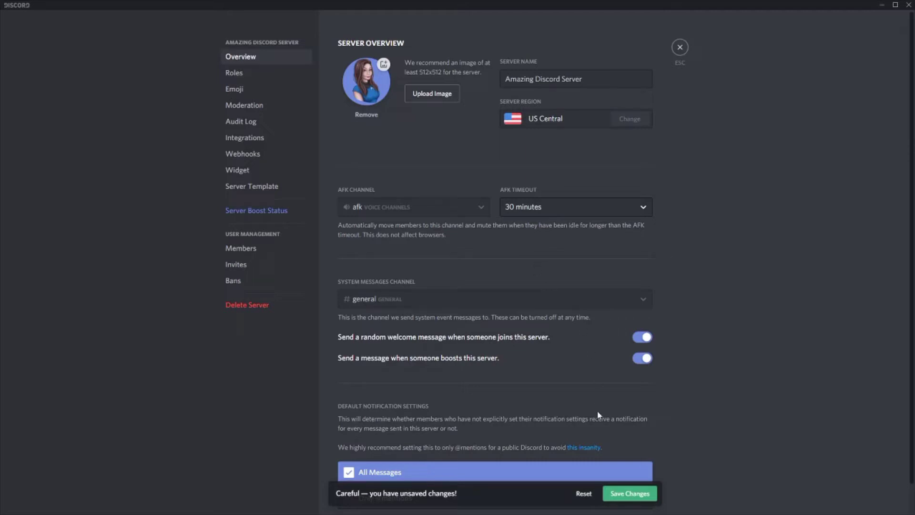
click(629, 494)
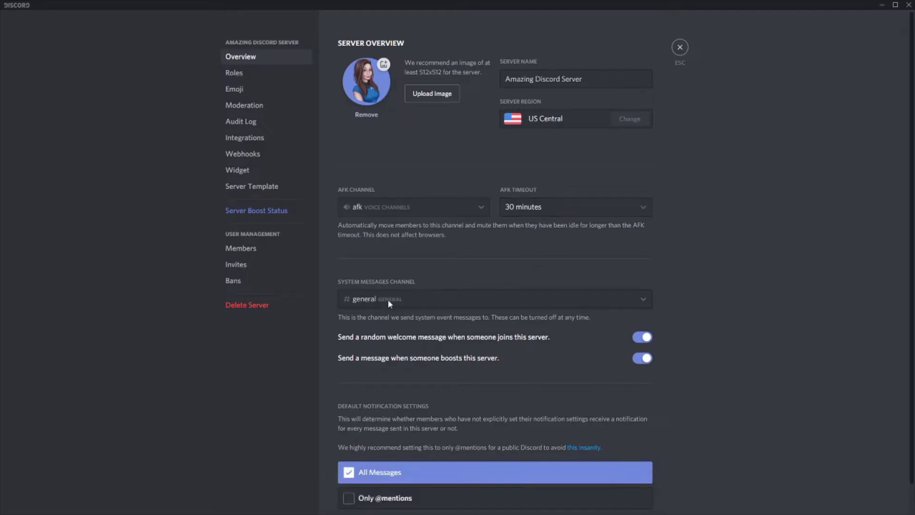
click(680, 48)
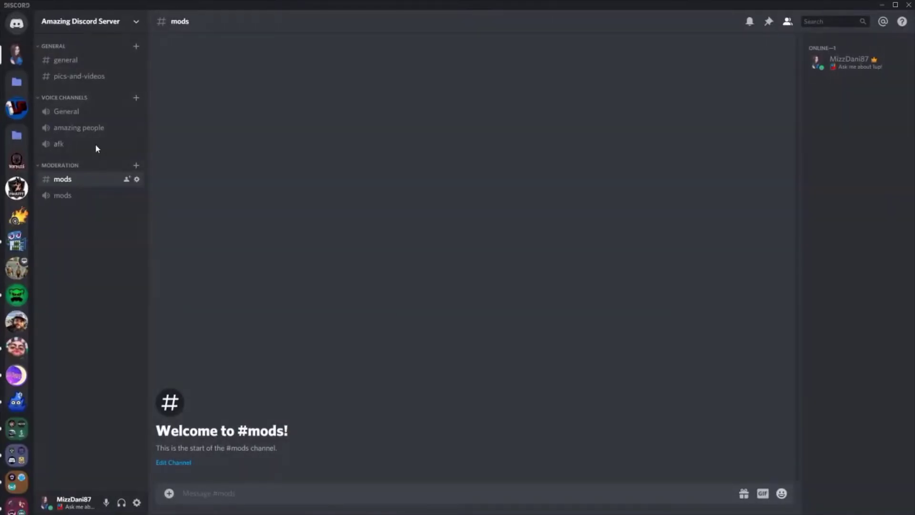
Step: Add a text channel named "welcome-to-the-discord" to the General category
click(71, 60)
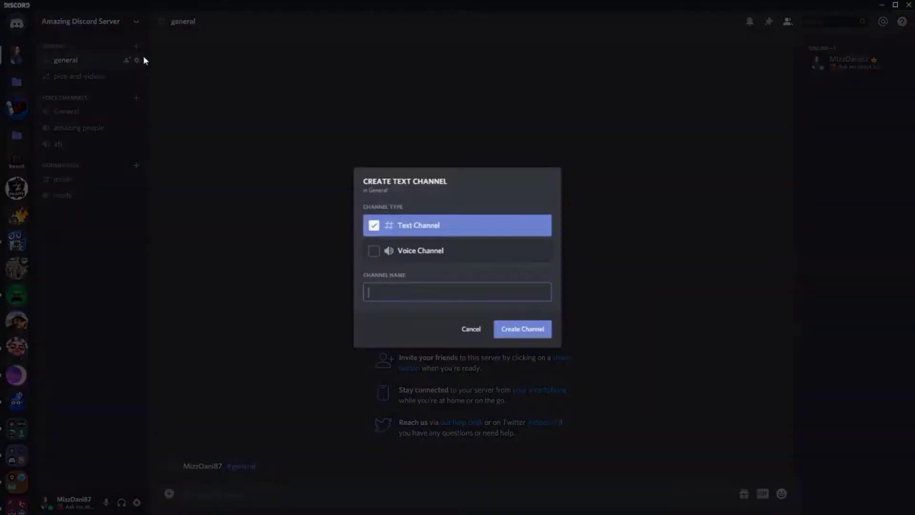
click(135, 47)
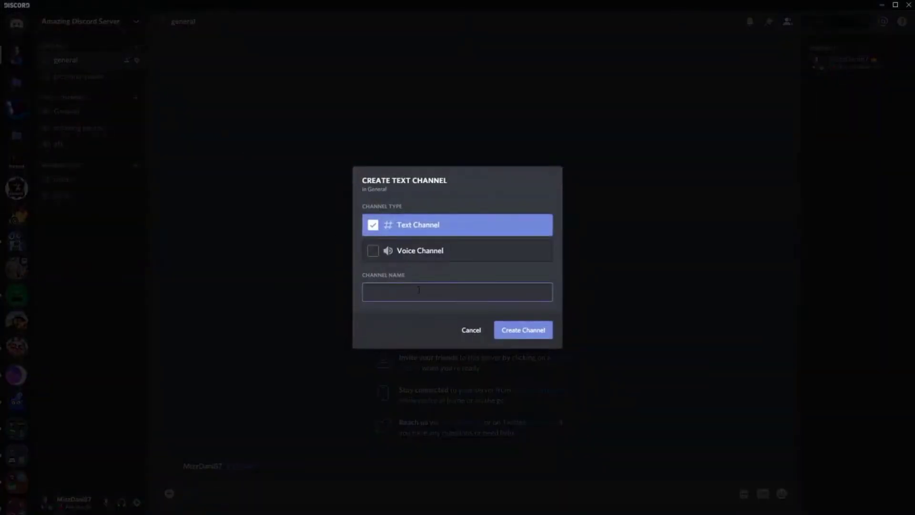
text(welcome-to-the-discord)
key(Return)
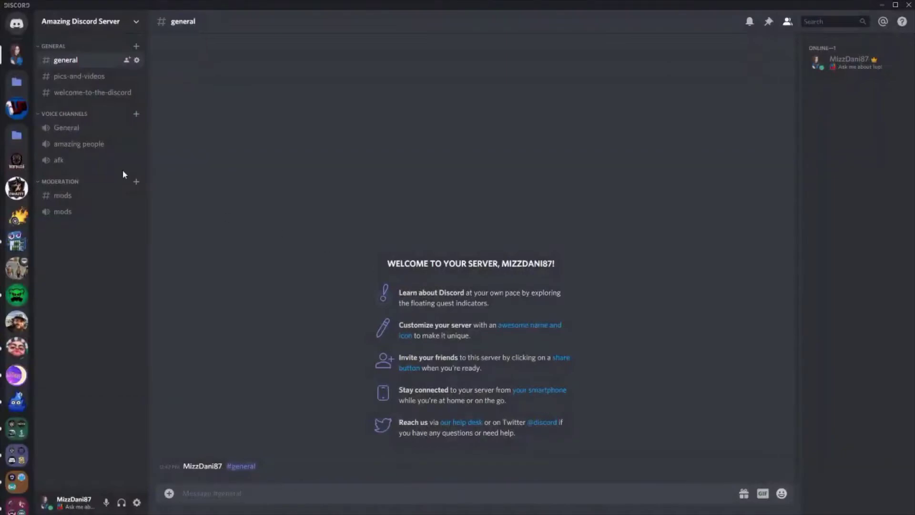
Step: Set the system messages channel to welcome-to-the-discord in the server's overview settings
click(105, 29)
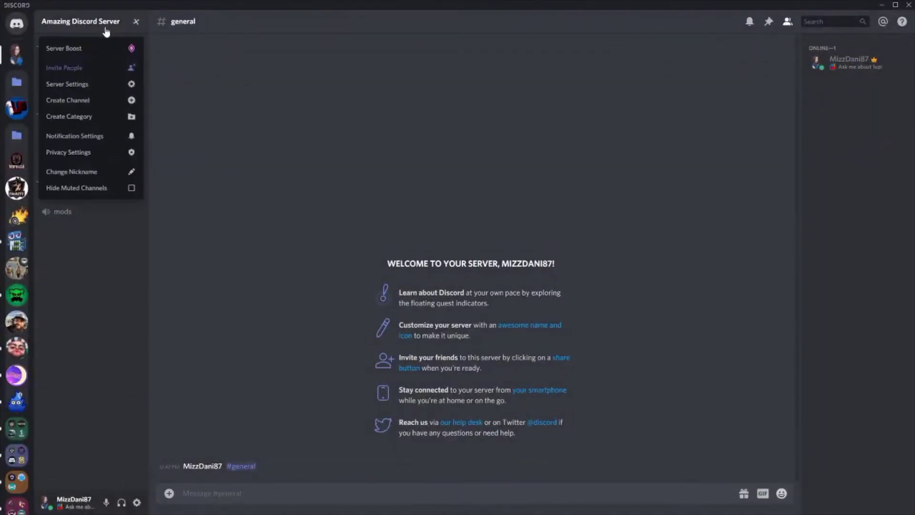
click(94, 83)
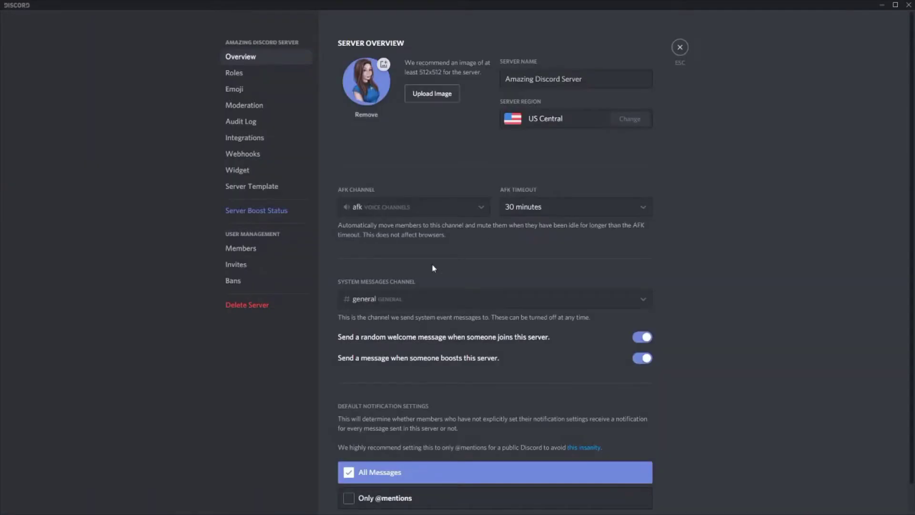
click(388, 300)
click(402, 394)
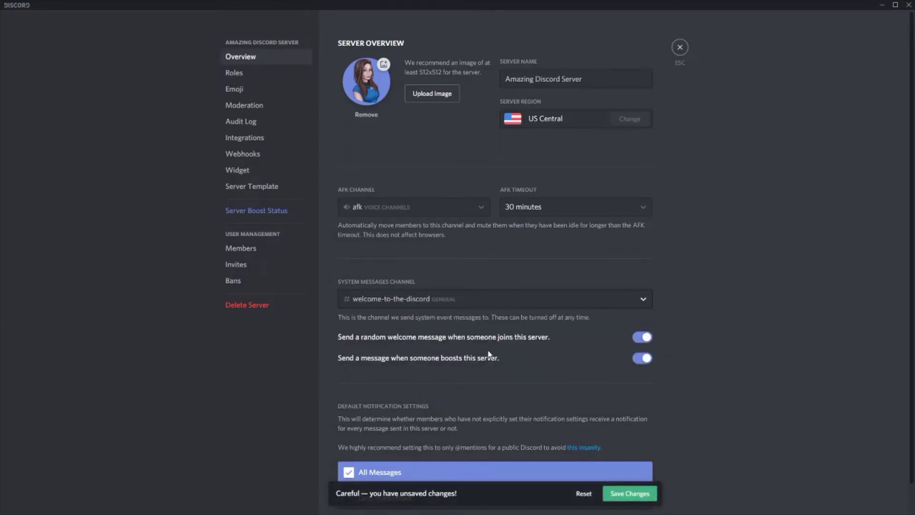
scroll(489, 354, down, 1)
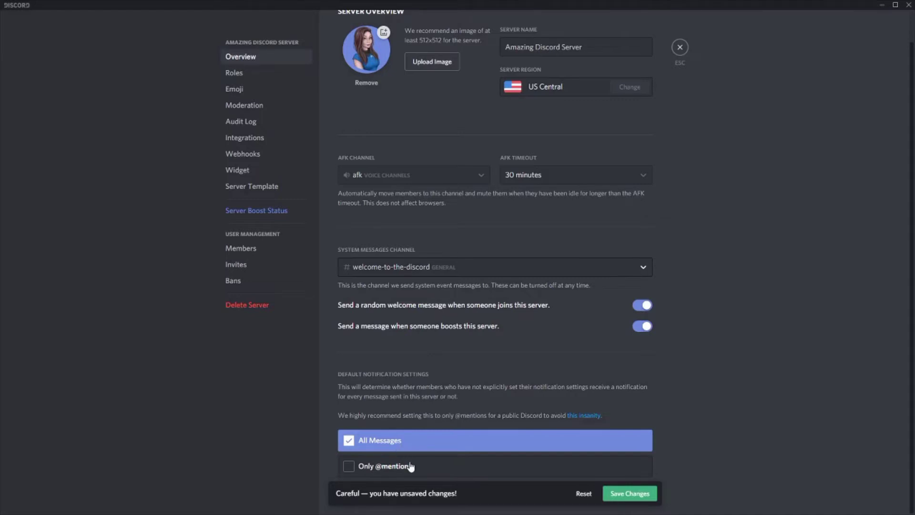
click(349, 466)
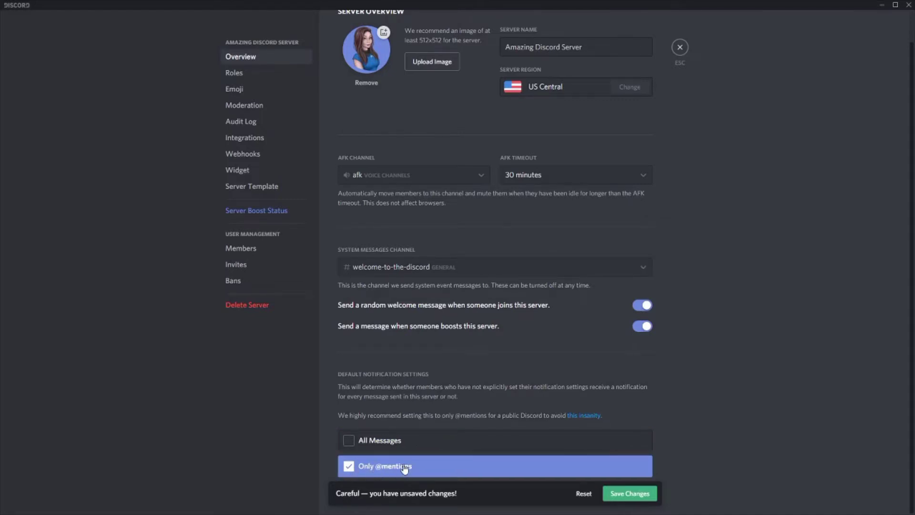
click(624, 493)
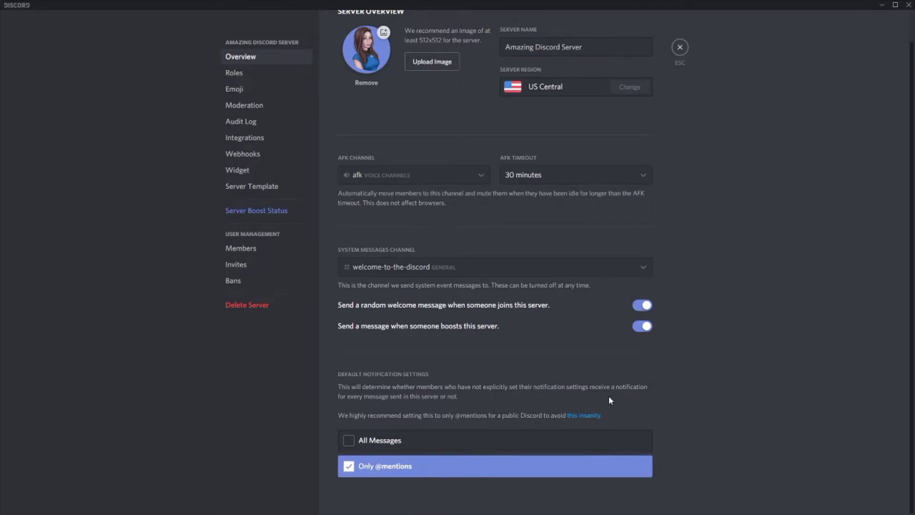
click(680, 48)
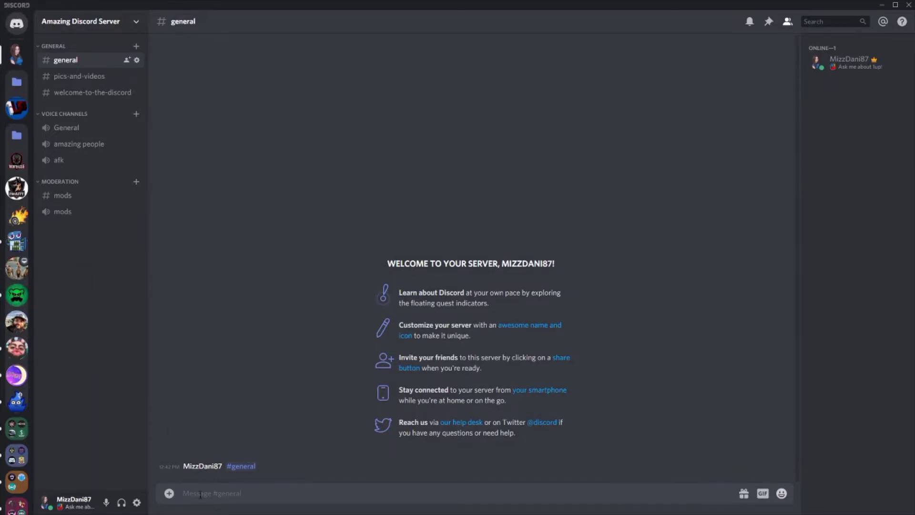
text(@mizz)
key(Return)
key(Return)
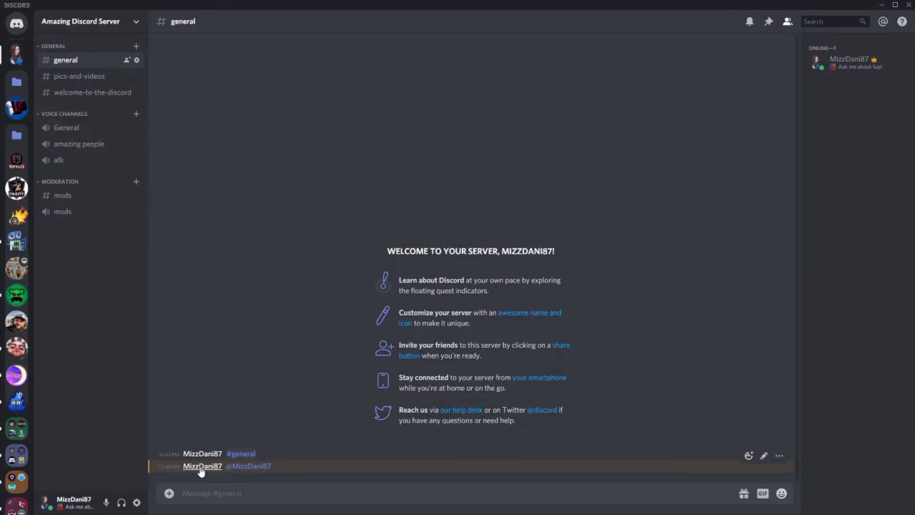
Step: Expand the grouped server folders and look through the full list of joined servers
scroll(19, 396, down, 3)
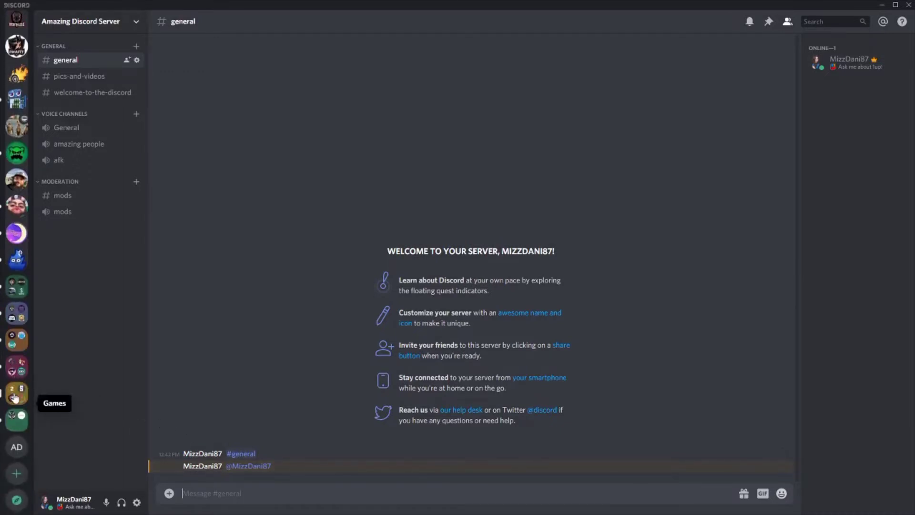
click(15, 423)
click(17, 395)
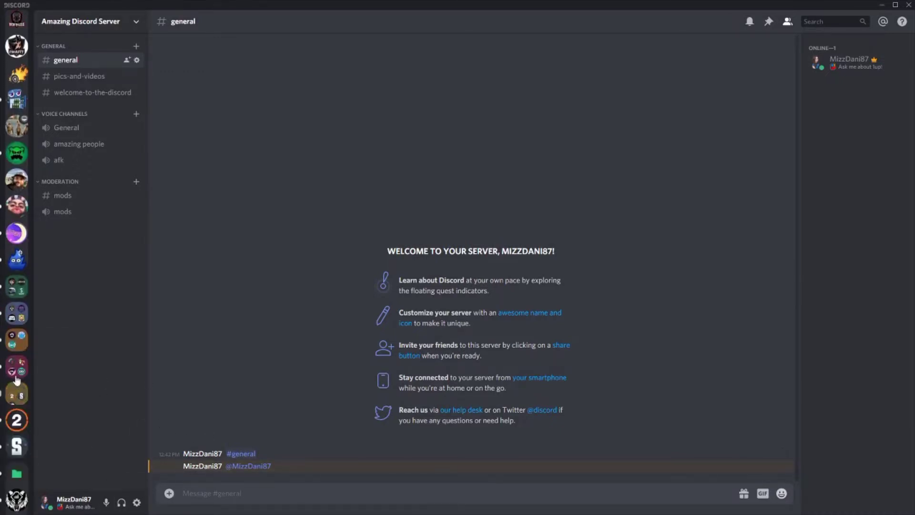
click(17, 368)
click(16, 340)
click(16, 314)
click(16, 288)
scroll(16, 339, down, 8)
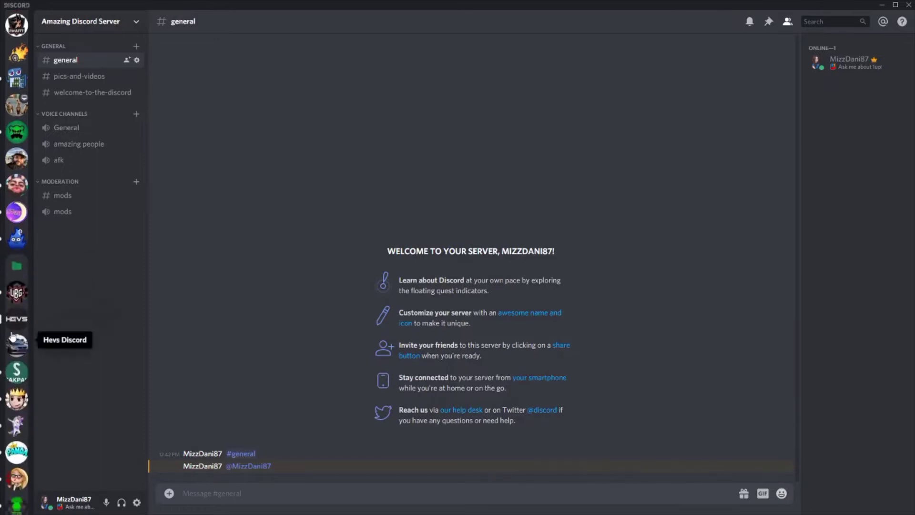
scroll(17, 334, down, 6)
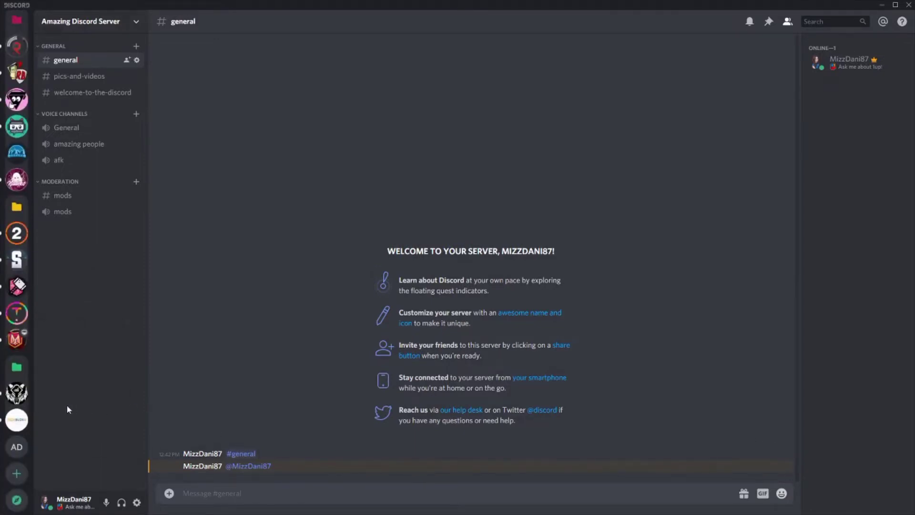
scroll(16, 414, up, 9)
scroll(18, 414, down, 9)
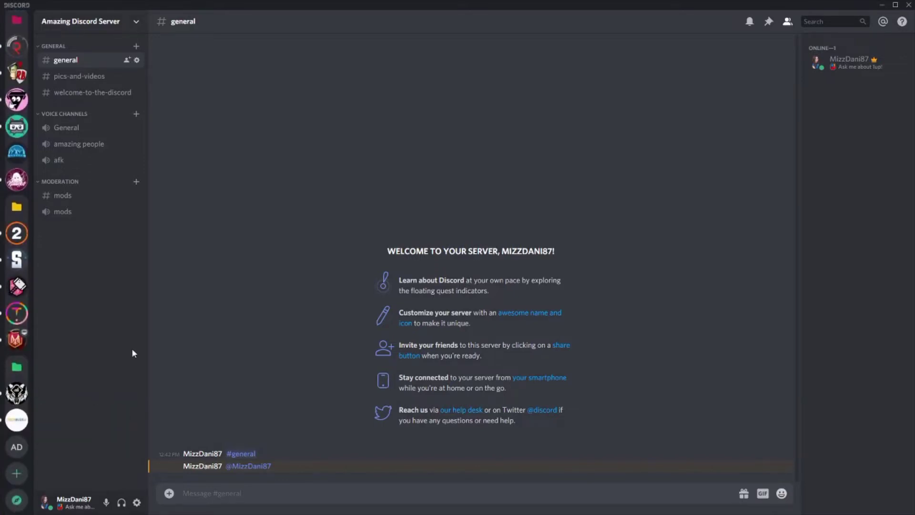
Step: Collapse the expanded server folders and return to the beginning of the server list
click(17, 366)
click(16, 263)
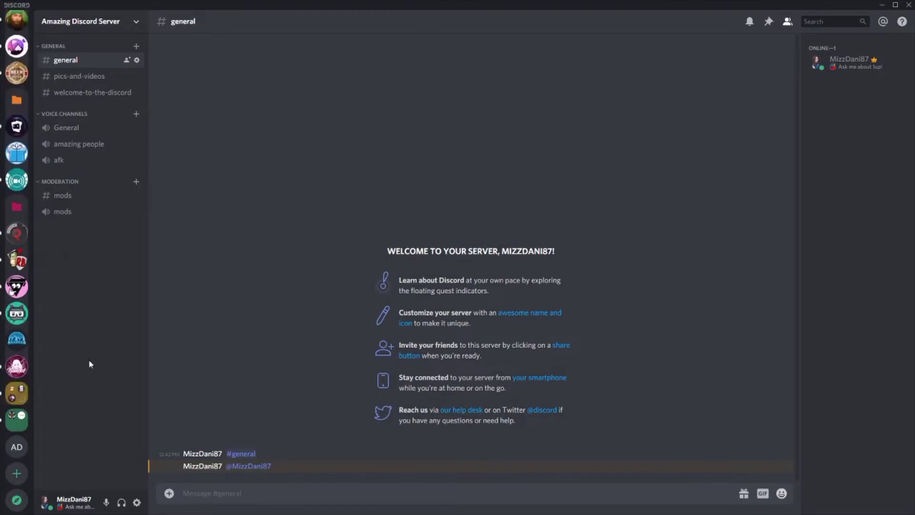
click(17, 209)
click(16, 260)
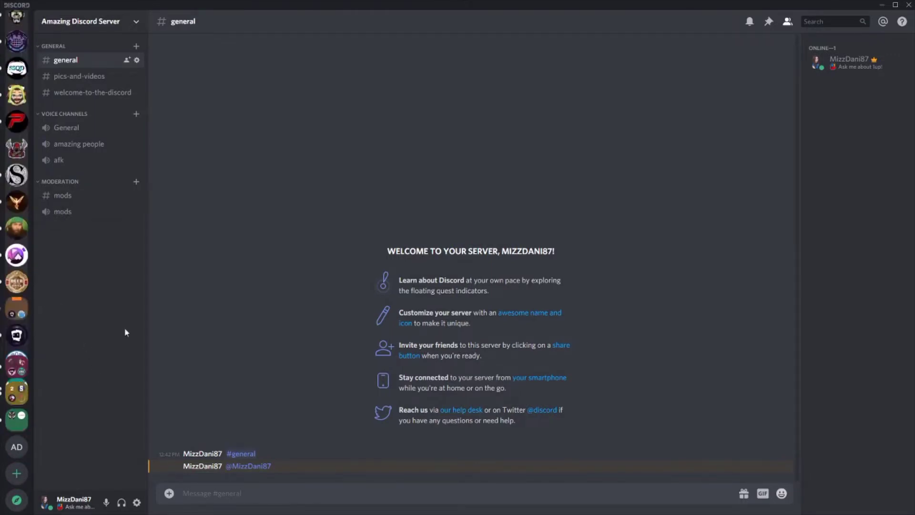
scroll(17, 339, up, 6)
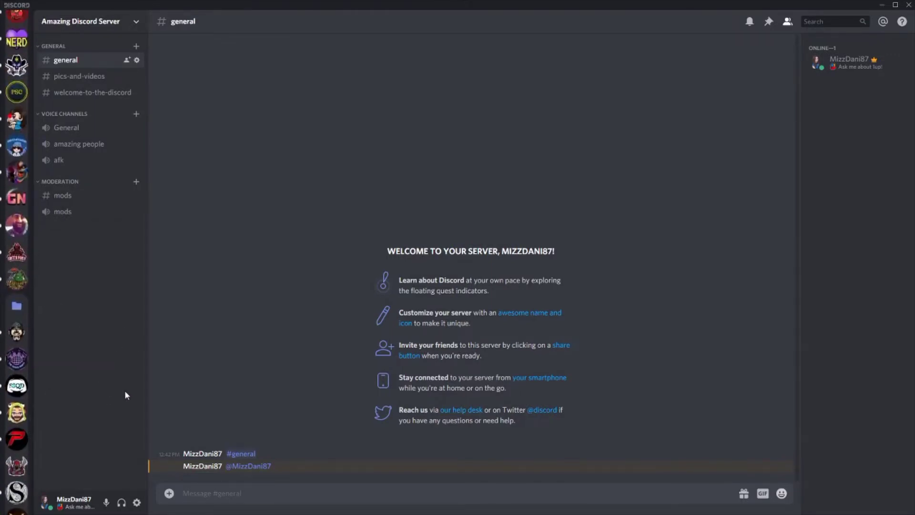
click(17, 305)
scroll(16, 315, up, 5)
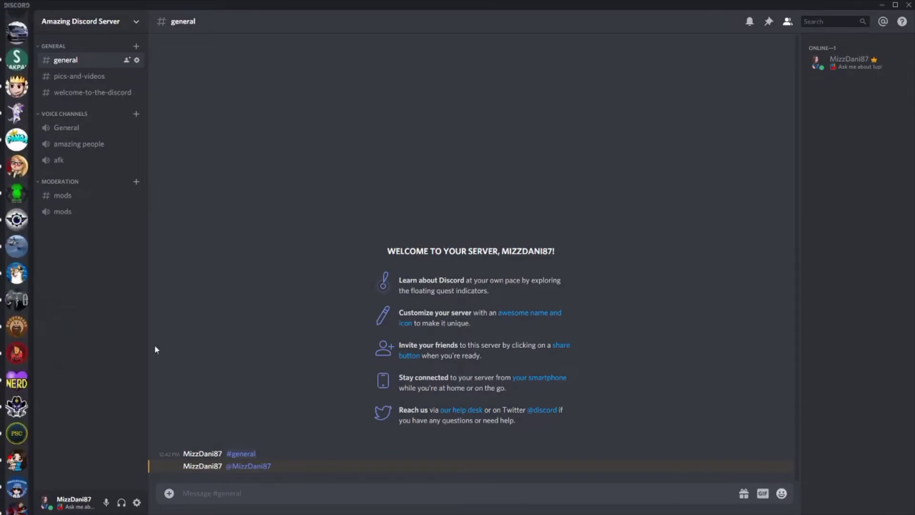
scroll(16, 232, up, 5)
click(17, 192)
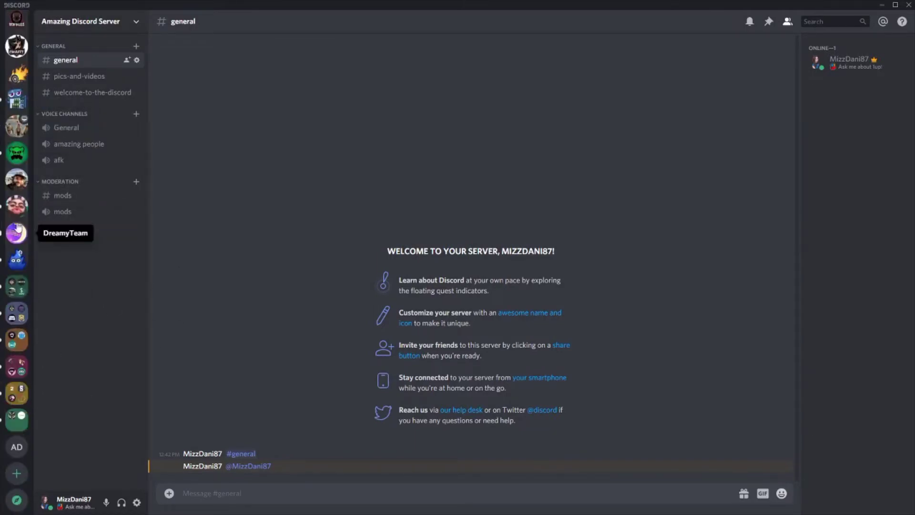
scroll(14, 234, up, 5)
click(86, 21)
click(100, 82)
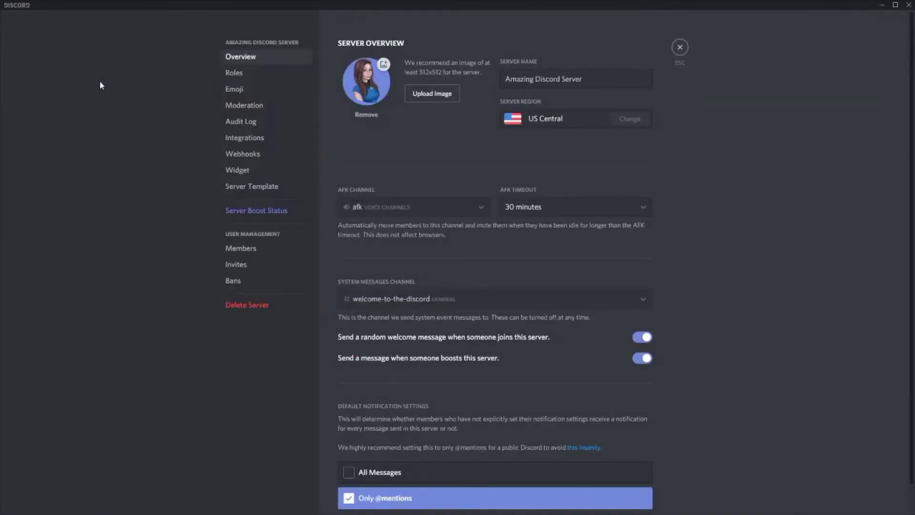
click(234, 75)
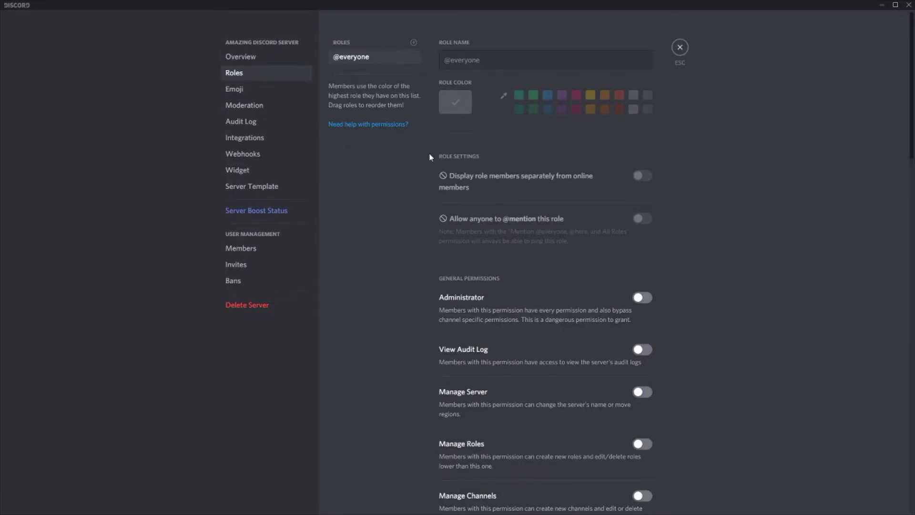
scroll(643, 365, down, 5)
scroll(643, 368, down, 10)
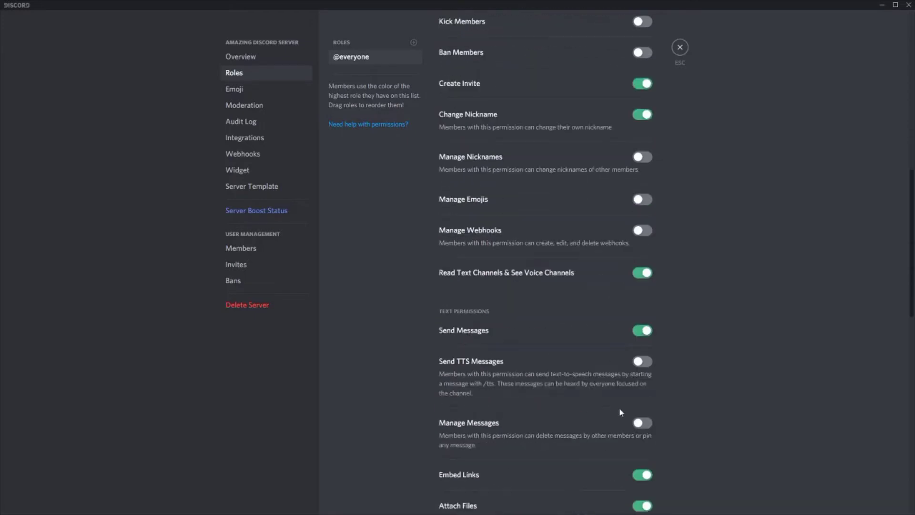
scroll(589, 429, down, 5)
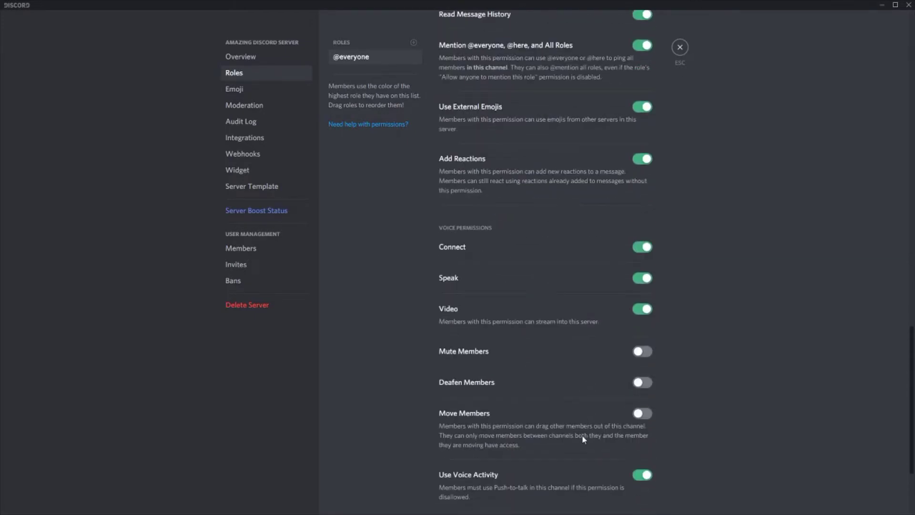
scroll(518, 433, down, 2)
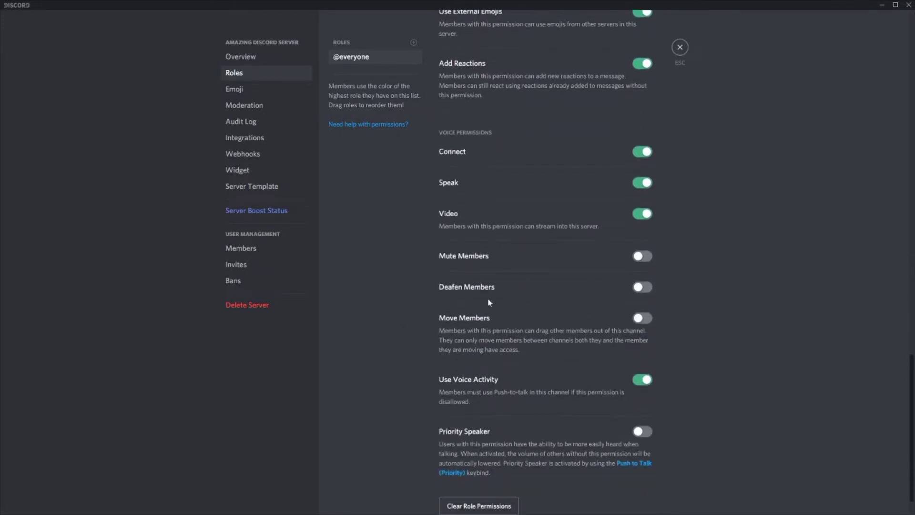
scroll(540, 414, up, 6)
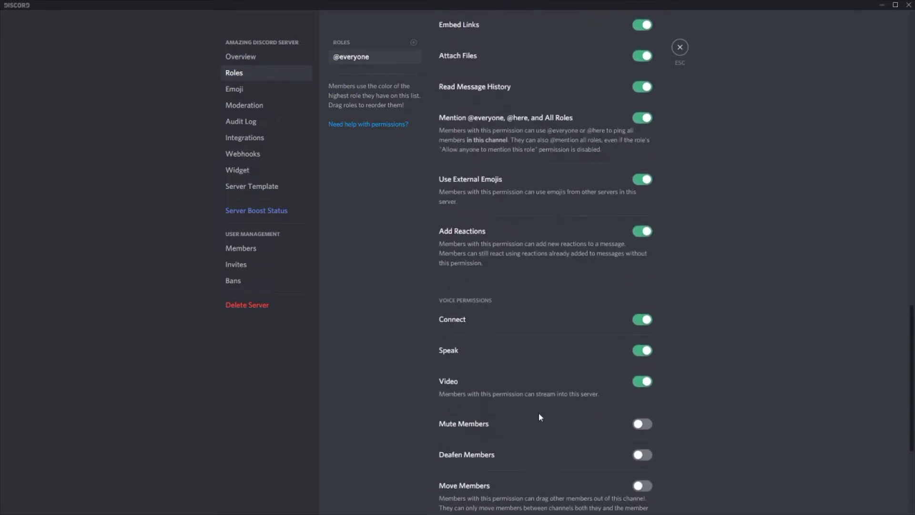
scroll(531, 424, up, 18)
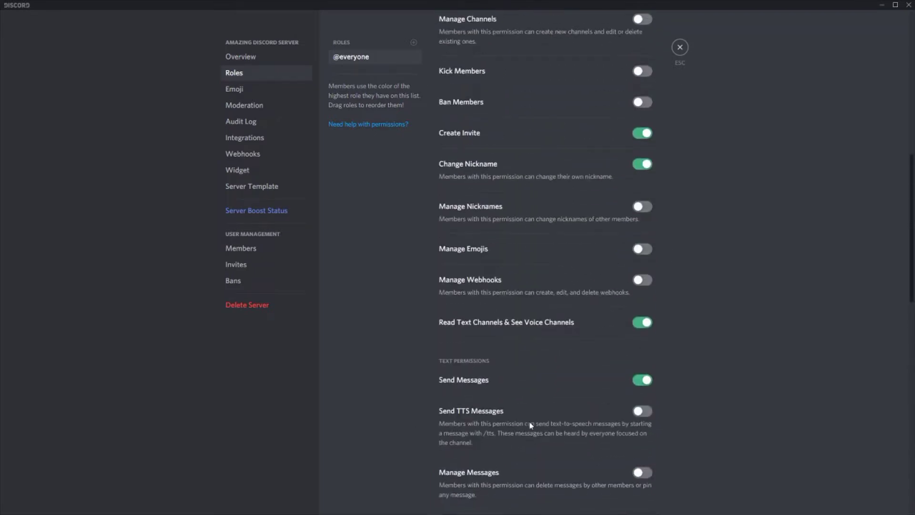
scroll(531, 425, up, 1)
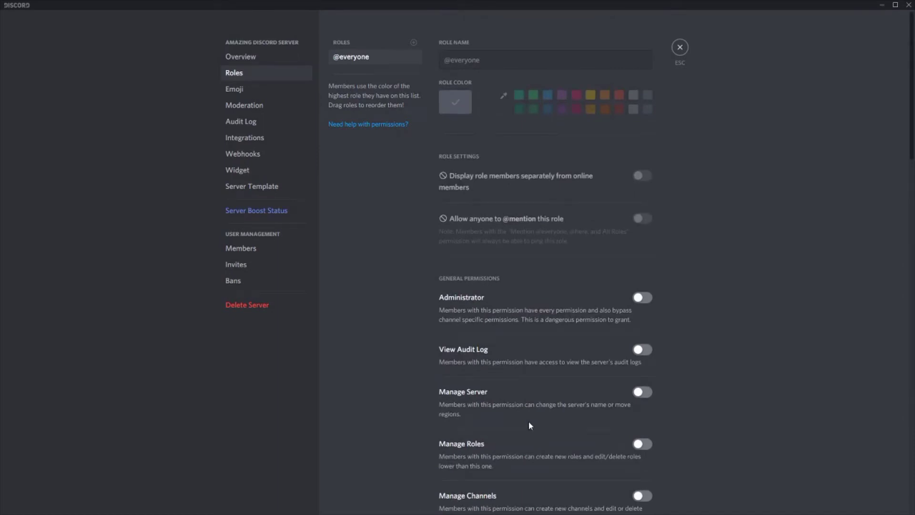
Step: Create a role named "Owner" with the dark pink role color and save it
click(413, 42)
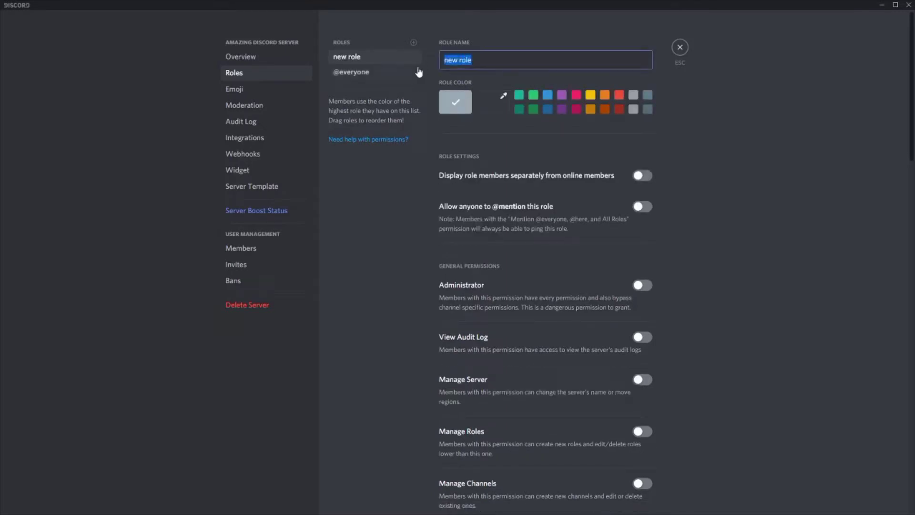
text(Owner)
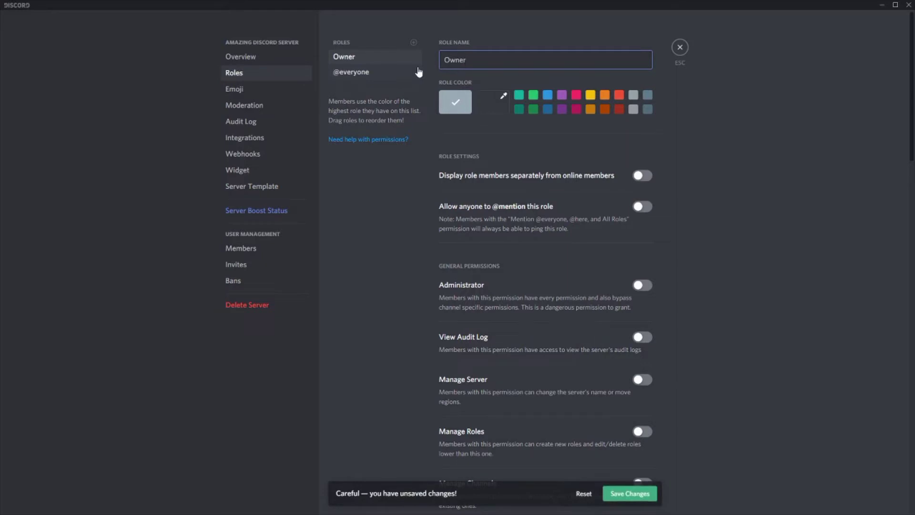
click(576, 109)
click(630, 493)
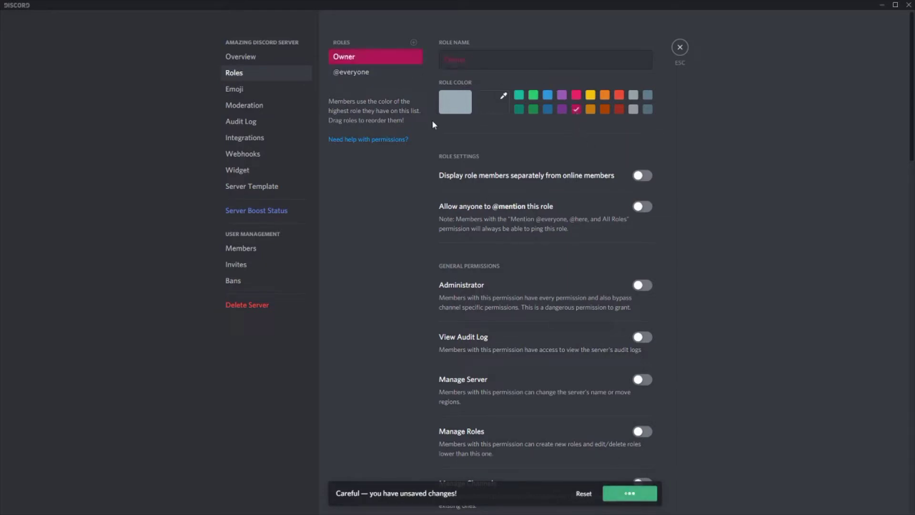
Step: Create a role named "Mods" and give it the light blue role color
click(414, 42)
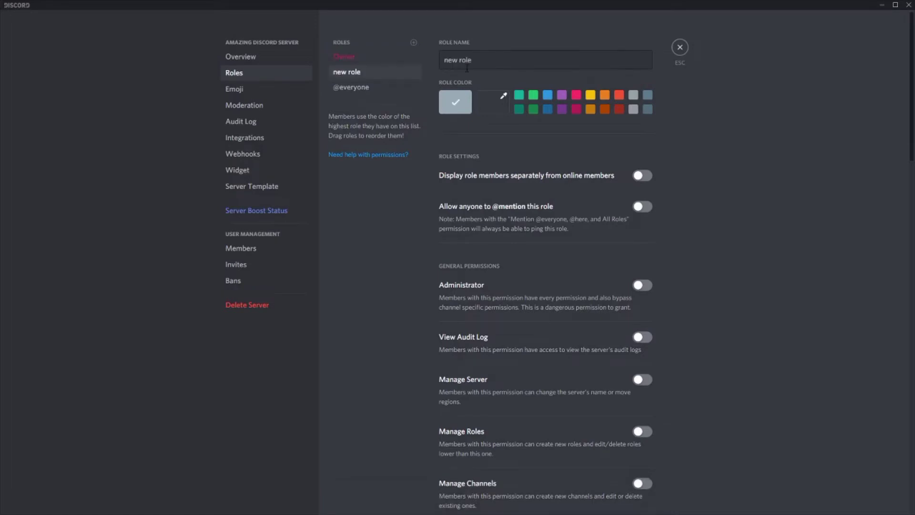
text(Mods)
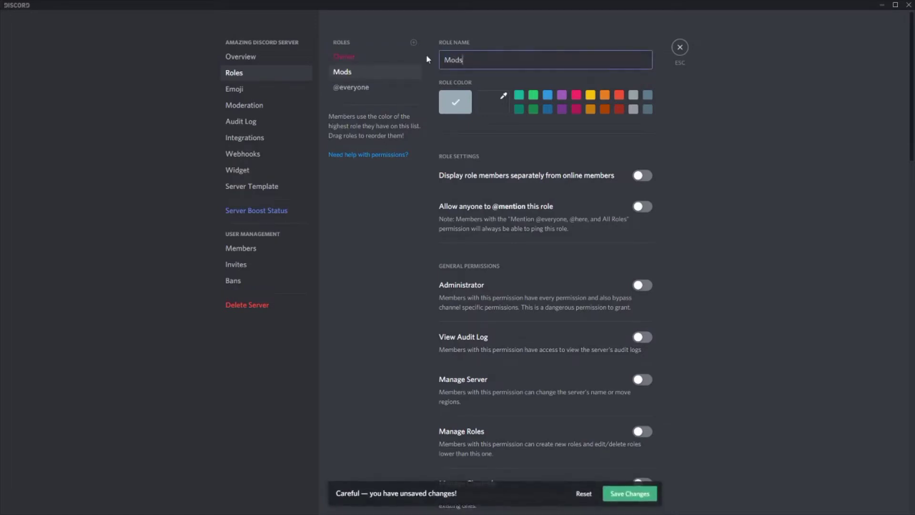
click(534, 96)
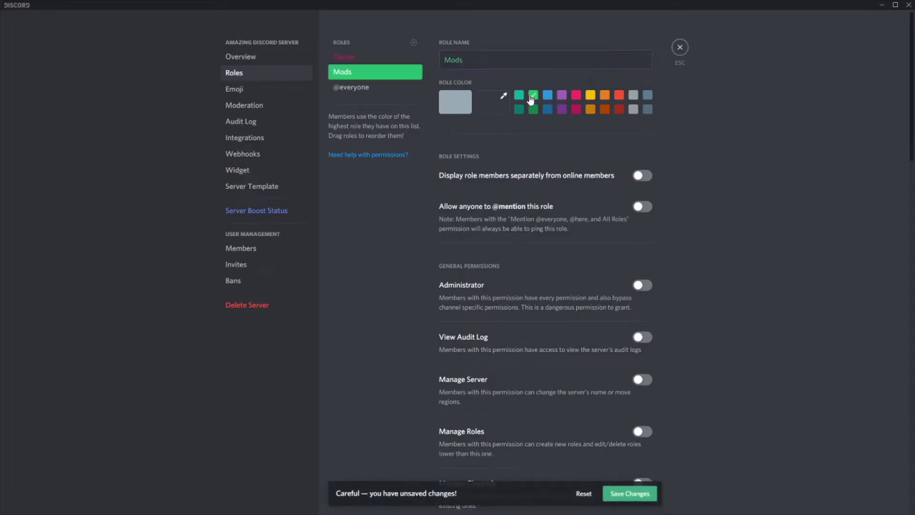
click(547, 95)
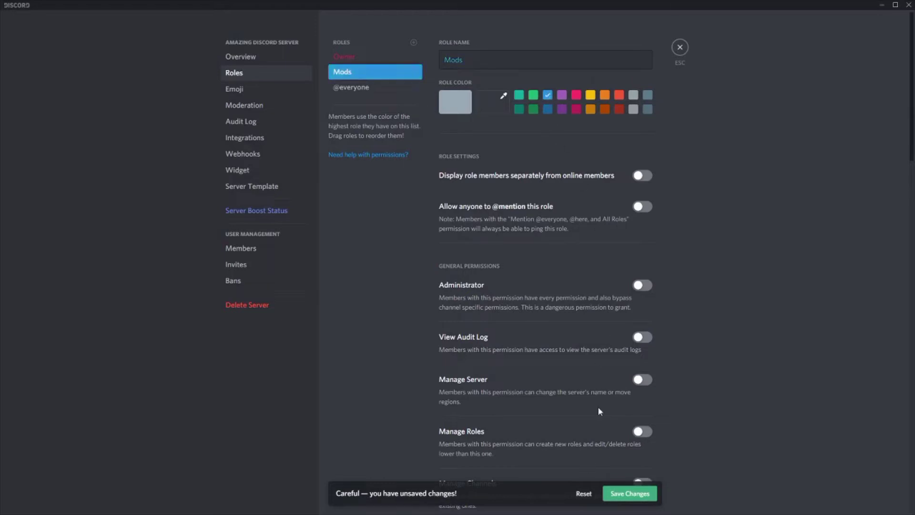
Step: Create a role named "Members" with the dark purple role color and save it
click(413, 42)
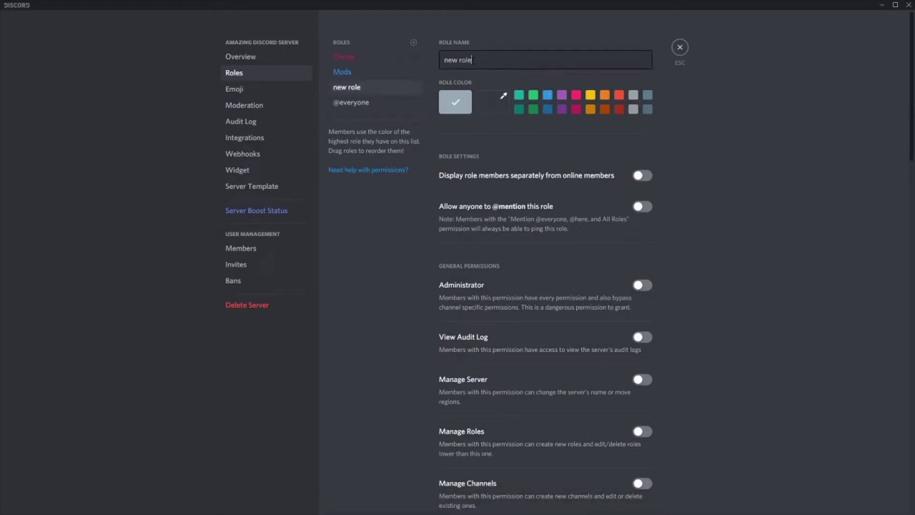
text(Members)
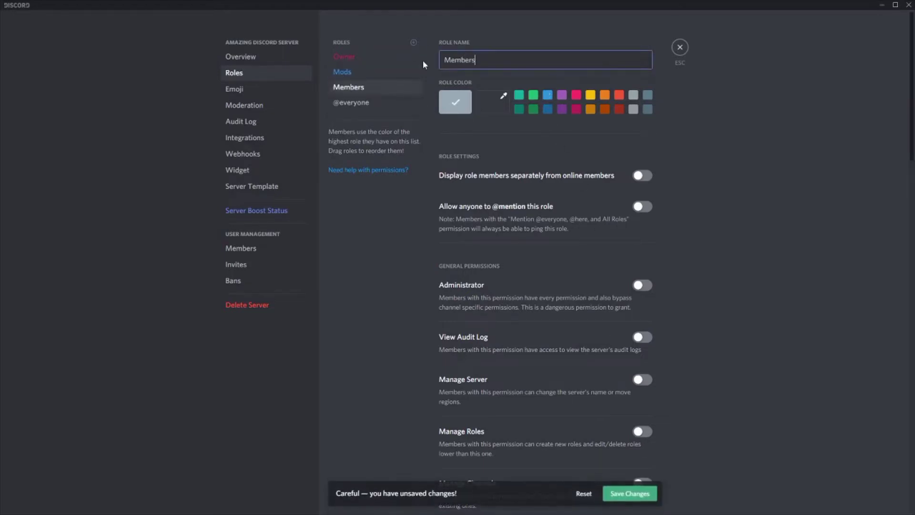
click(562, 109)
click(634, 493)
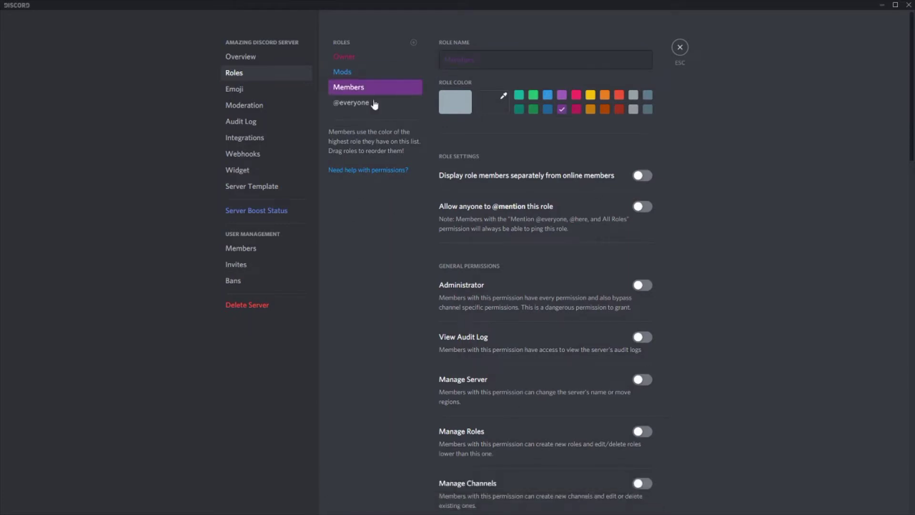
Step: Enable the Administrator permission for the Owner role, save the change and close the server settings
click(349, 57)
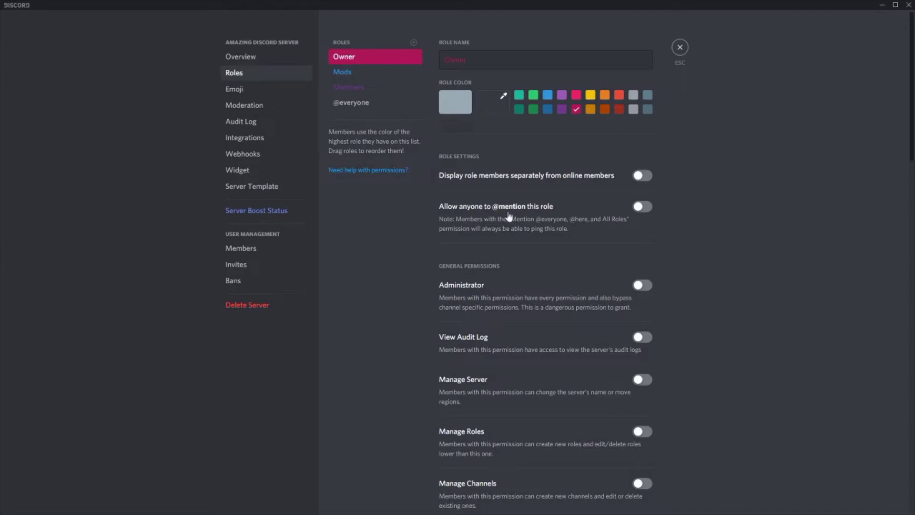
click(639, 290)
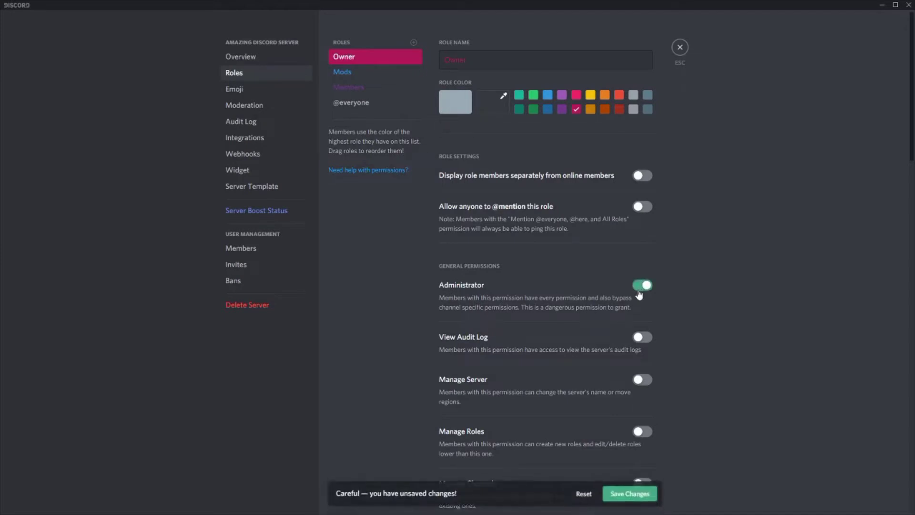
click(634, 493)
click(680, 48)
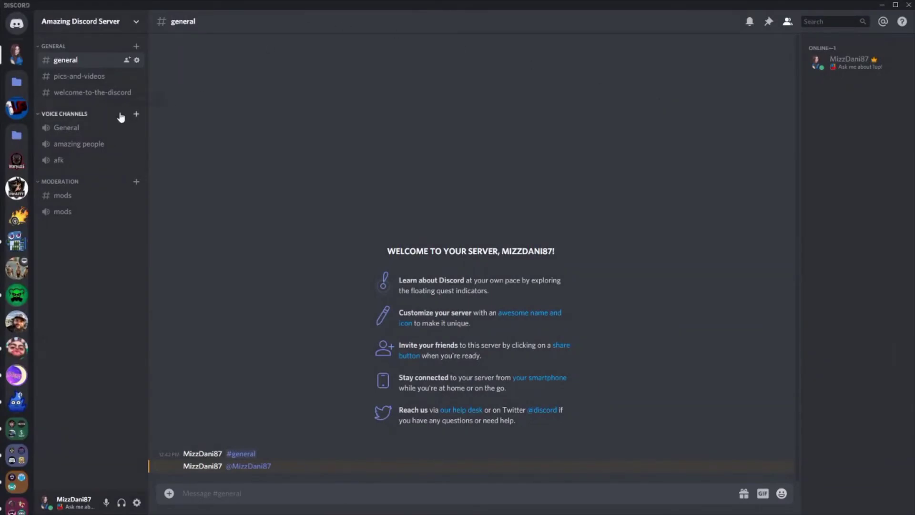
Step: Look through the OneUp server's channel and category list for comparison, and return to Amazing Discord Server
click(16, 108)
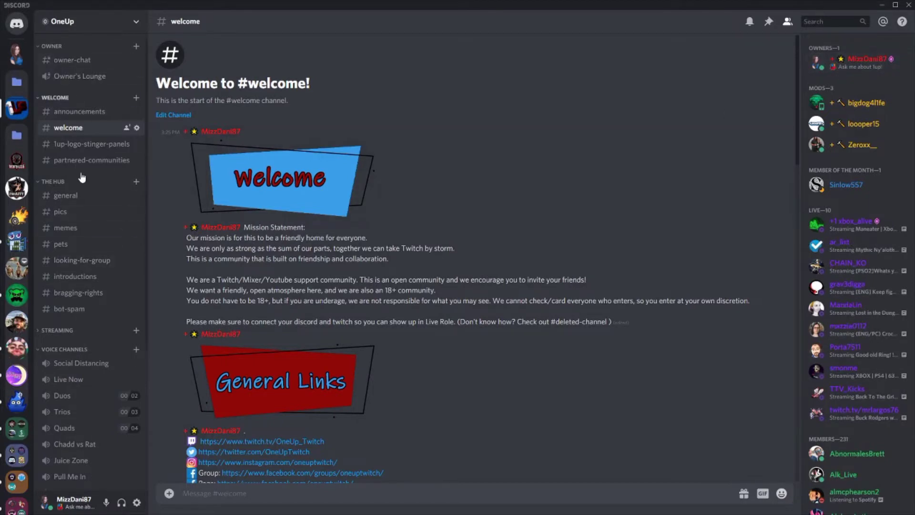
scroll(82, 178, down, 5)
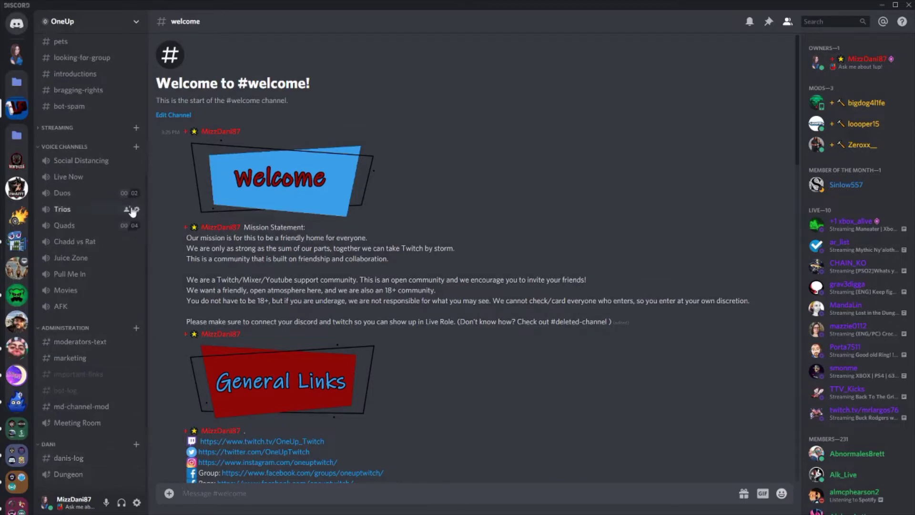
scroll(132, 212, up, 5)
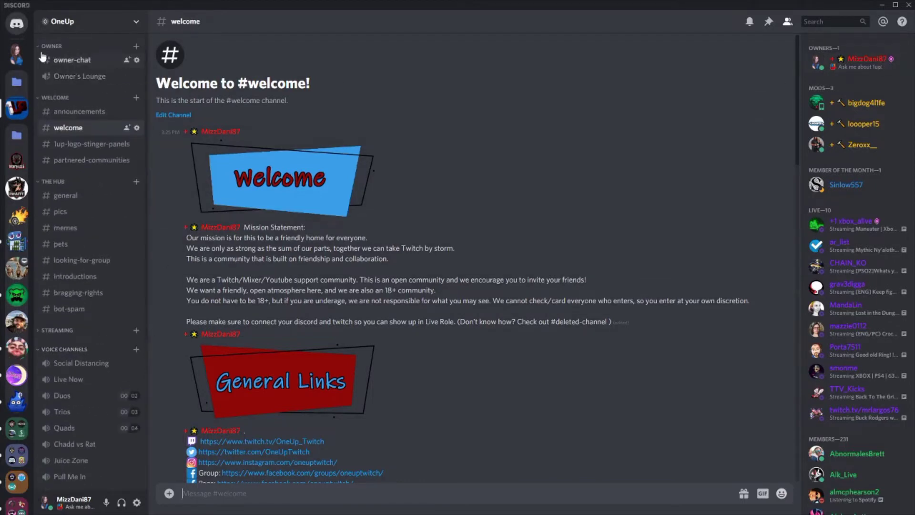
click(16, 56)
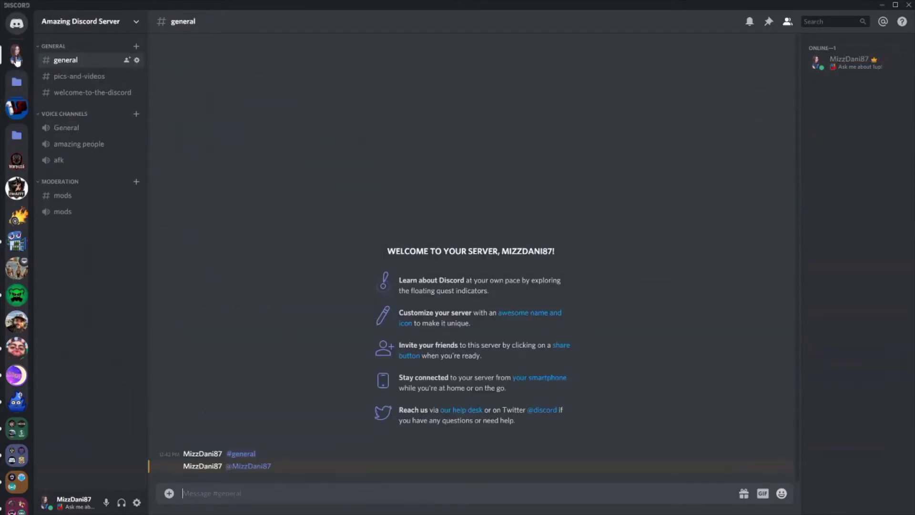
Step: In the server's role settings, enable the Kick Members and Ban Members permissions for the Mods role
click(99, 24)
click(84, 85)
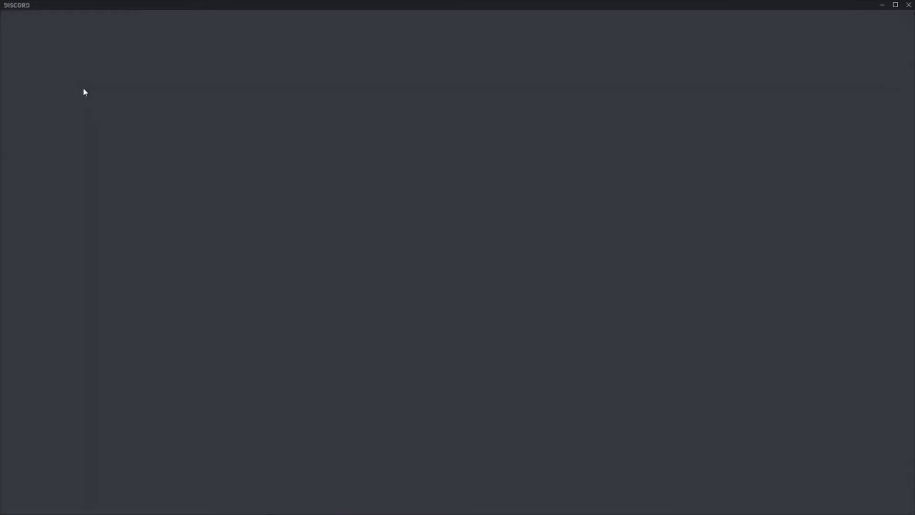
click(236, 73)
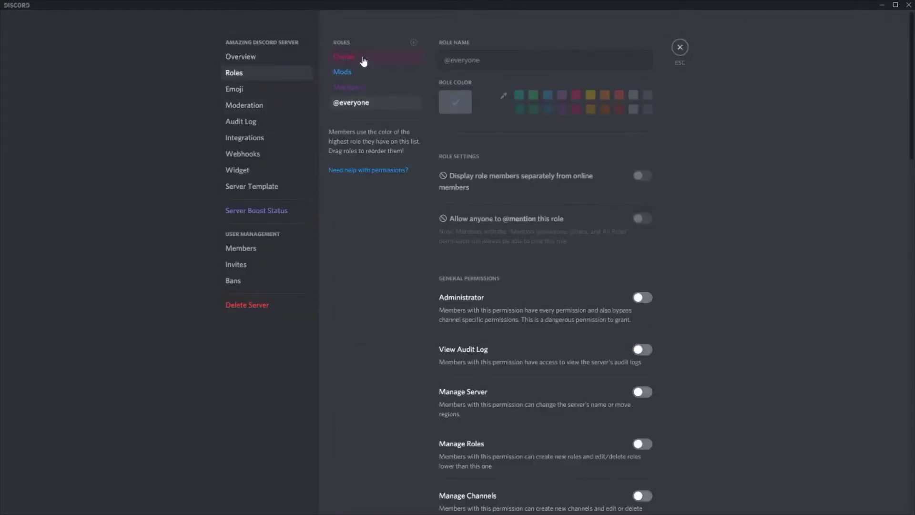
click(363, 58)
scroll(378, 98, down, 2)
click(367, 73)
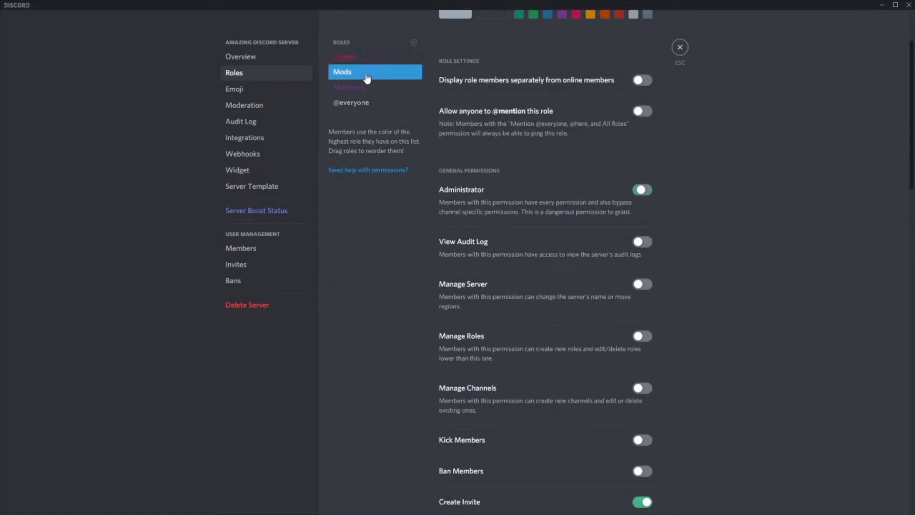
scroll(520, 169, down, 3)
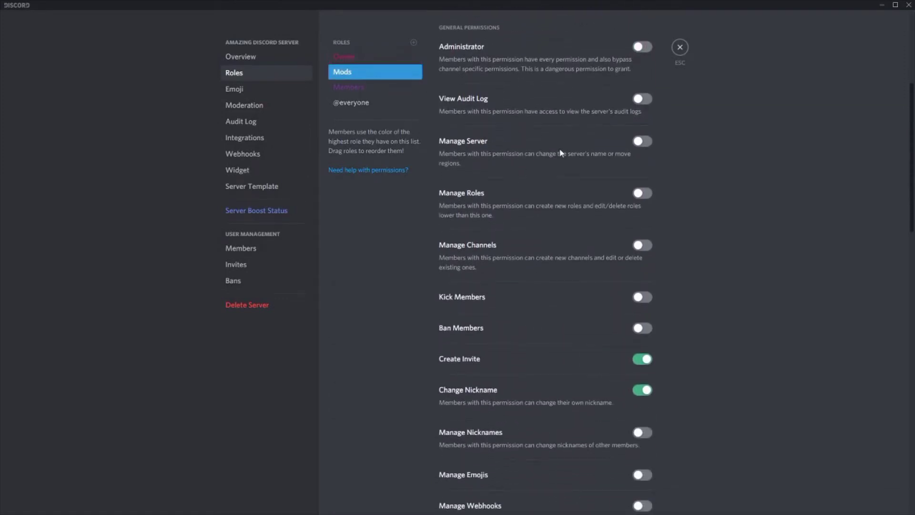
scroll(572, 175, down, 2)
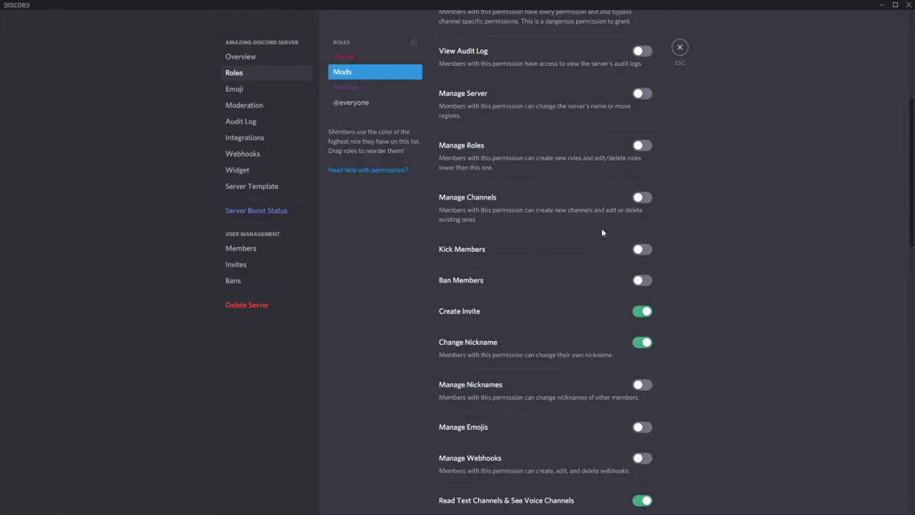
scroll(602, 229, down, 1)
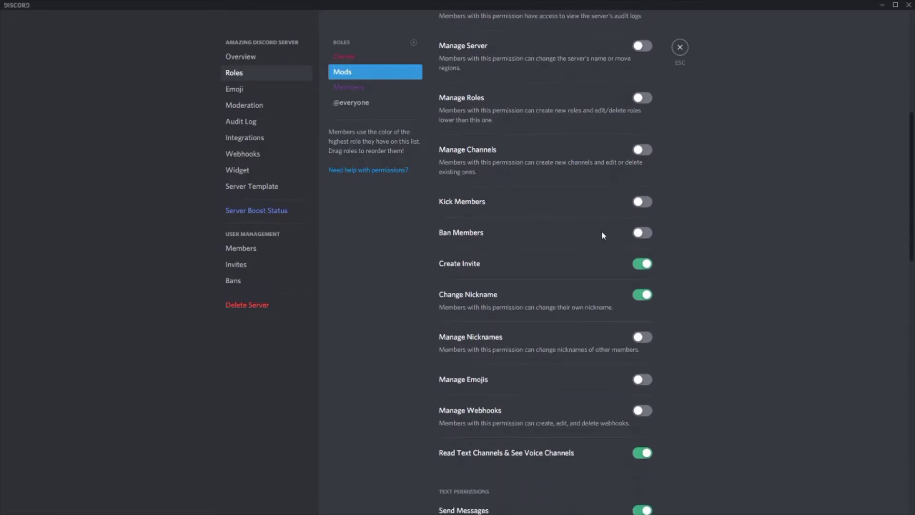
click(642, 203)
click(642, 234)
Step: Enable the Manage Nicknames and Manage Messages permissions for the Mods role
scroll(623, 258, down, 2)
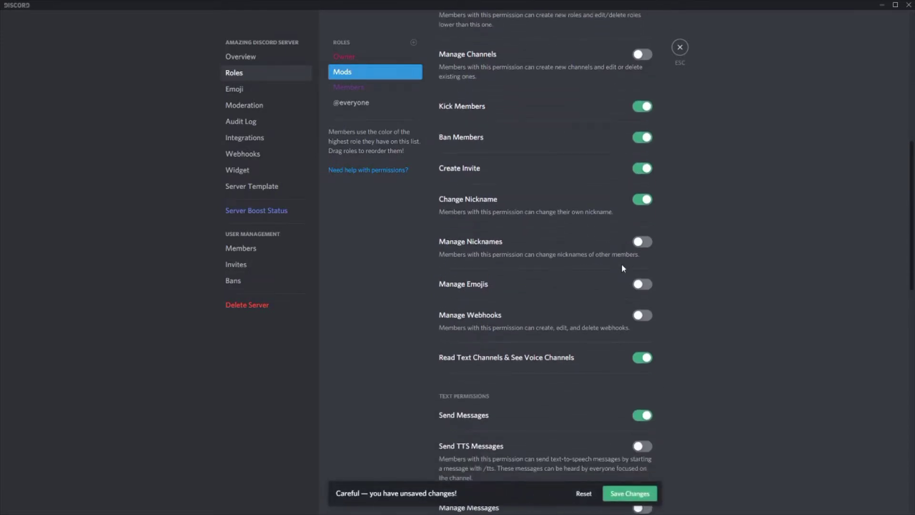
click(642, 241)
scroll(605, 279, down, 2)
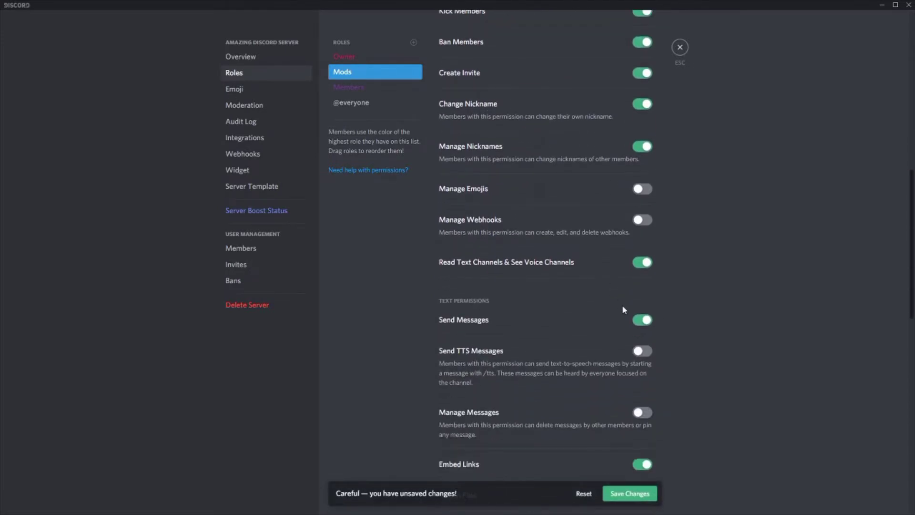
scroll(598, 333, down, 3)
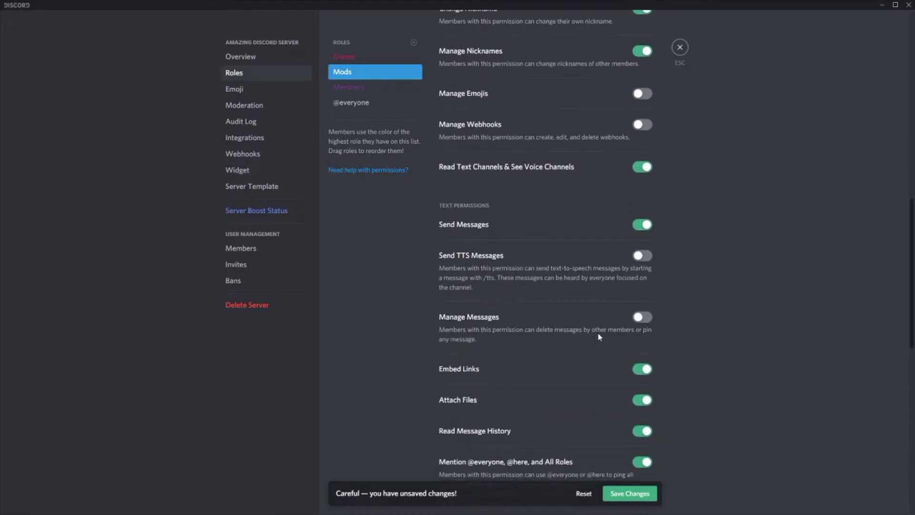
click(646, 272)
scroll(592, 327, down, 7)
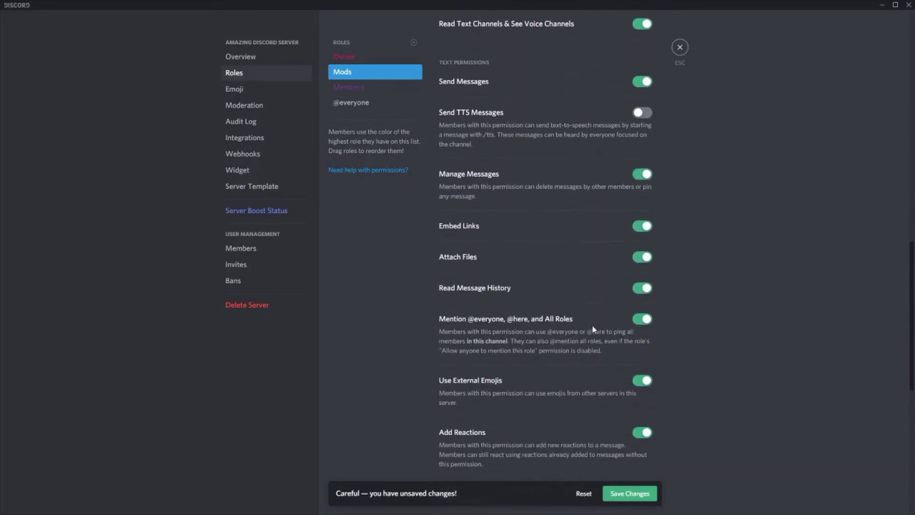
Step: Enable Mute Members, Deafen Members, Move Members and Priority Speaker for the Mods role and save the changes
scroll(593, 332, down, 2)
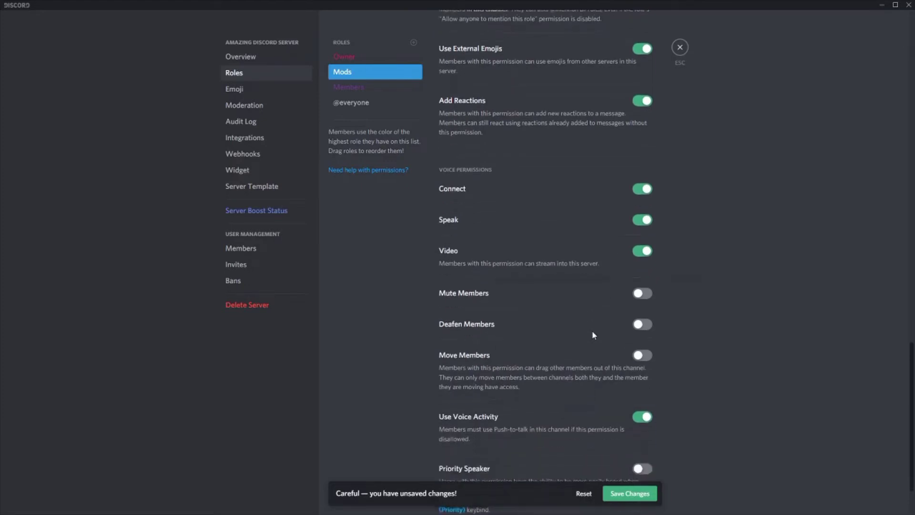
click(640, 295)
click(641, 324)
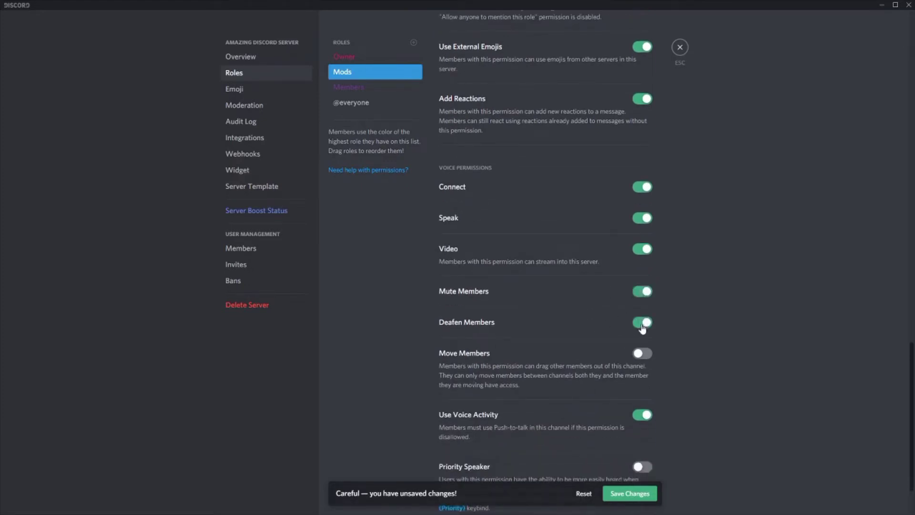
click(642, 355)
scroll(606, 352, down, 2)
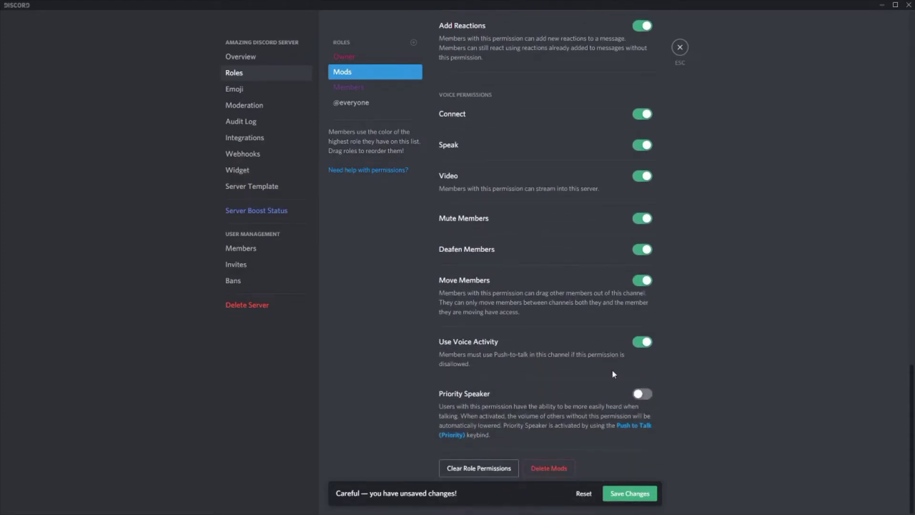
click(642, 394)
click(628, 496)
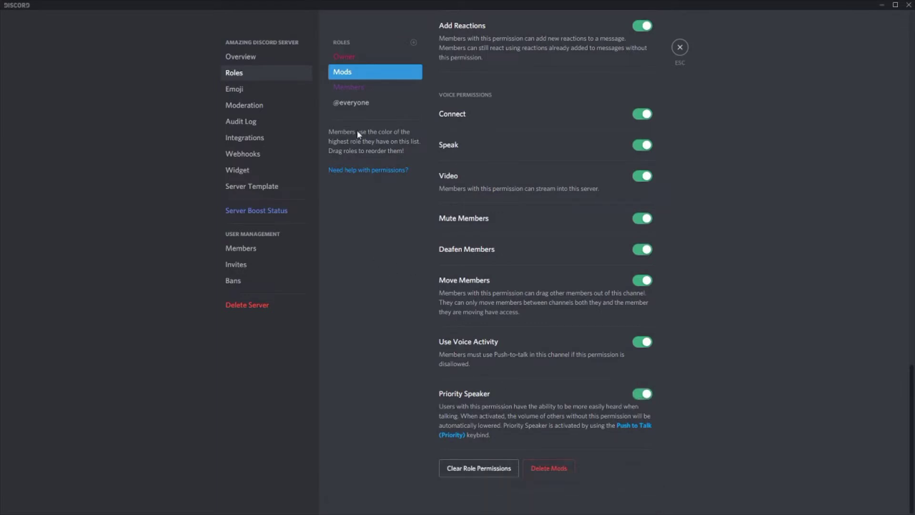
Step: Review the Members role's voice, text and general permissions
click(359, 89)
scroll(579, 368, up, 7)
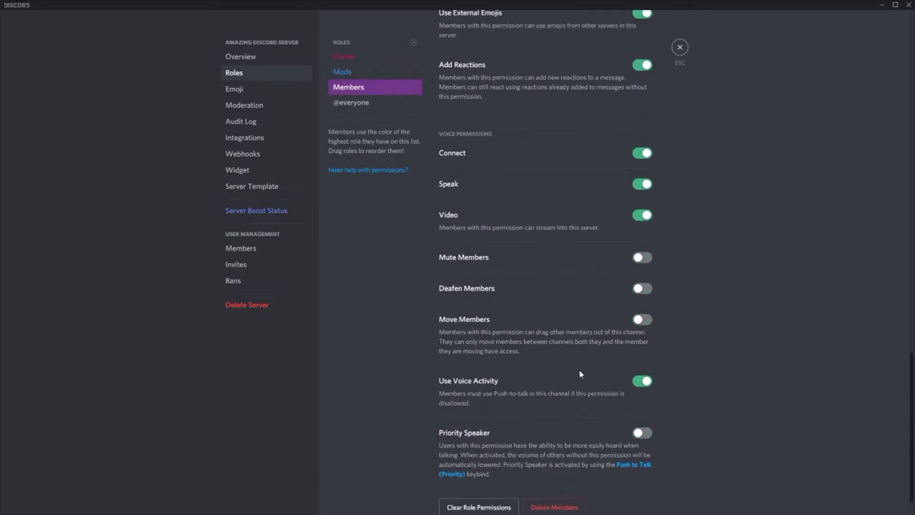
scroll(581, 386, up, 10)
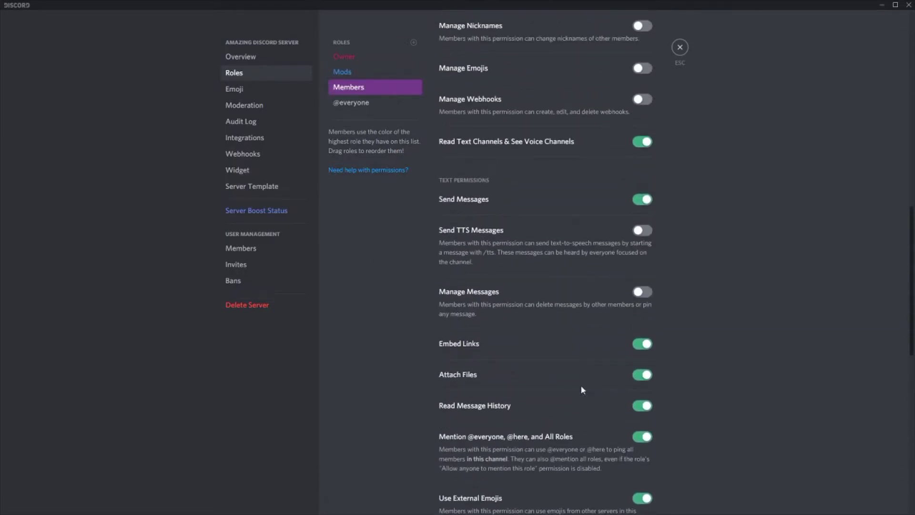
scroll(580, 391, up, 4)
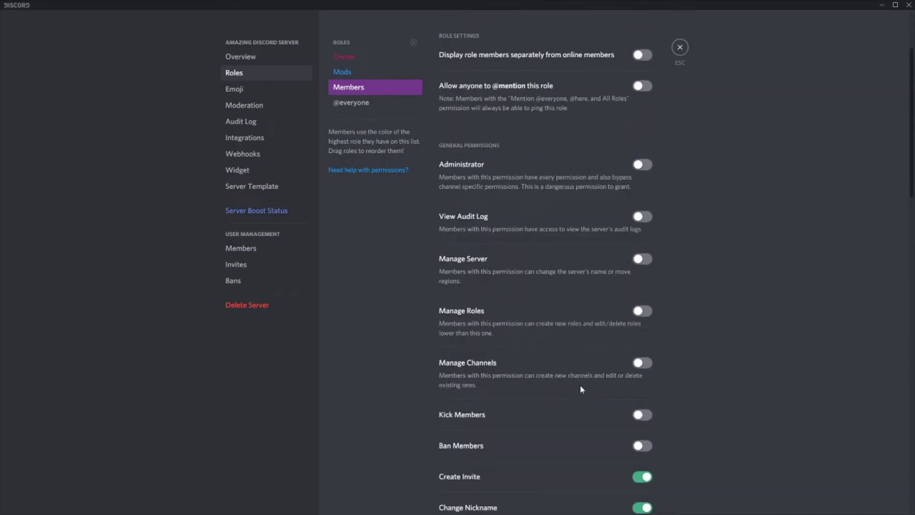
scroll(580, 391, up, 3)
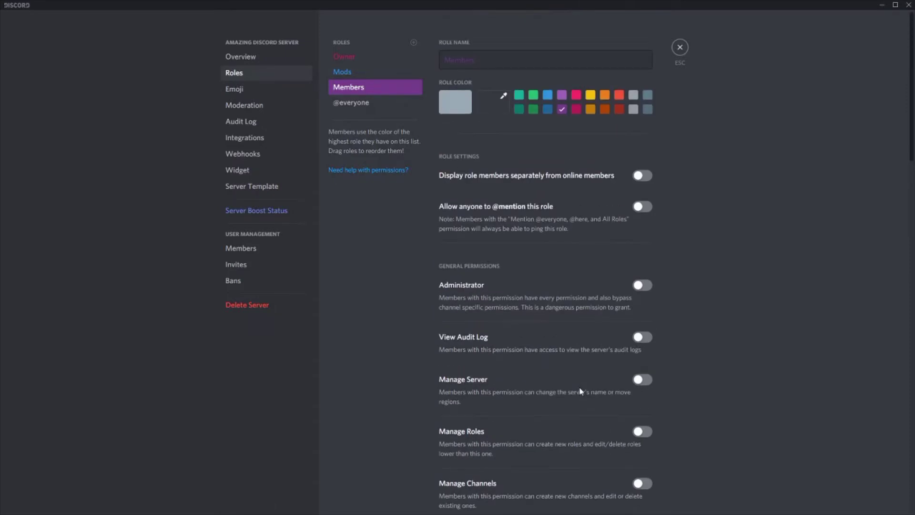
Step: Display the Mods, Members and Owner roles separately from online members, save the changes and close the server settings
click(377, 74)
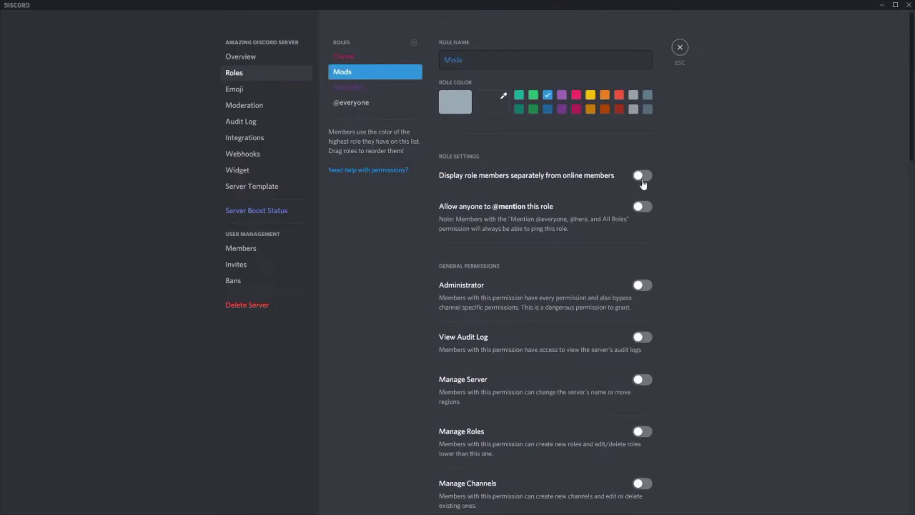
click(642, 177)
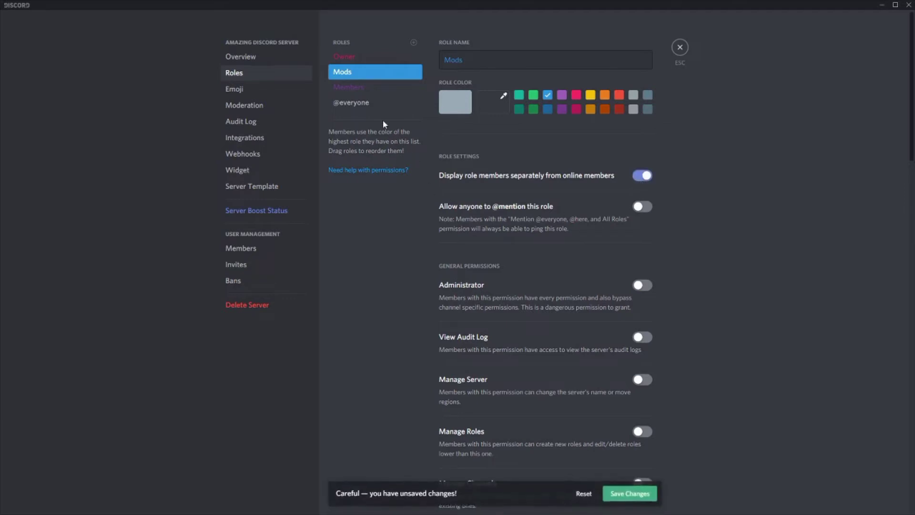
click(367, 87)
click(641, 177)
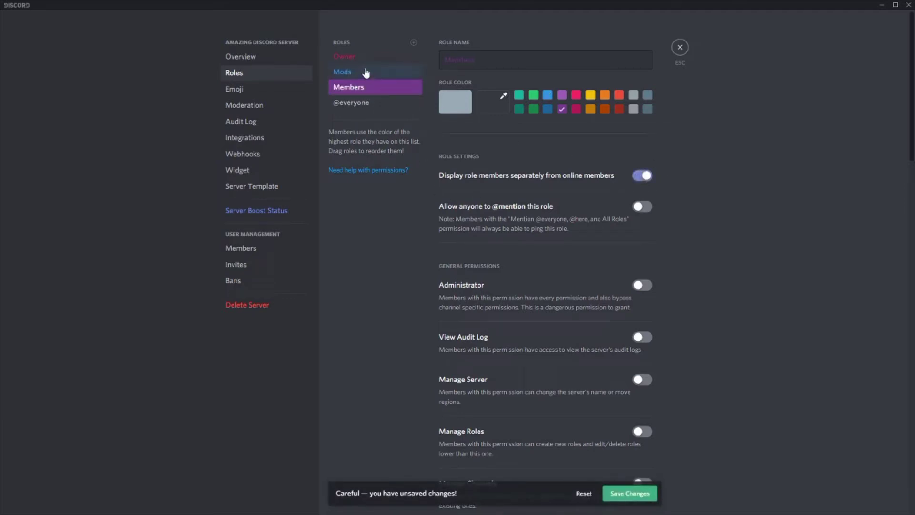
click(346, 56)
click(642, 175)
click(635, 495)
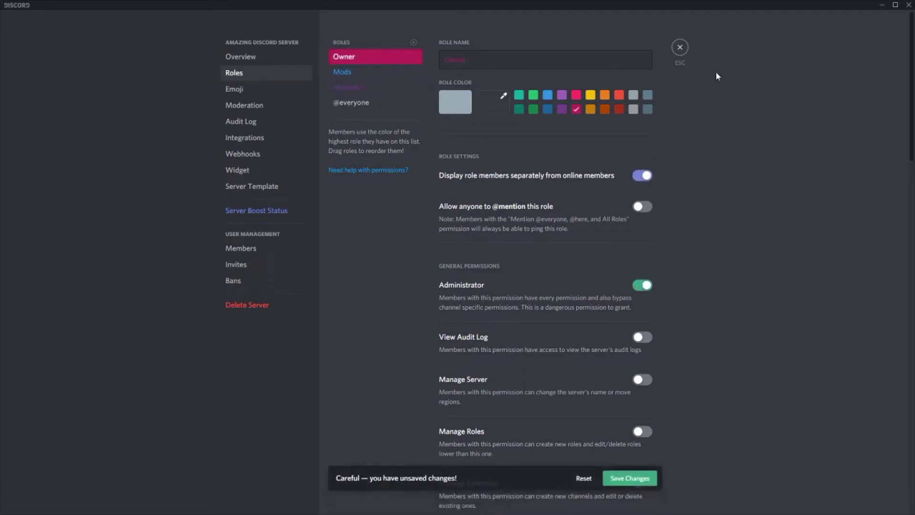
click(680, 47)
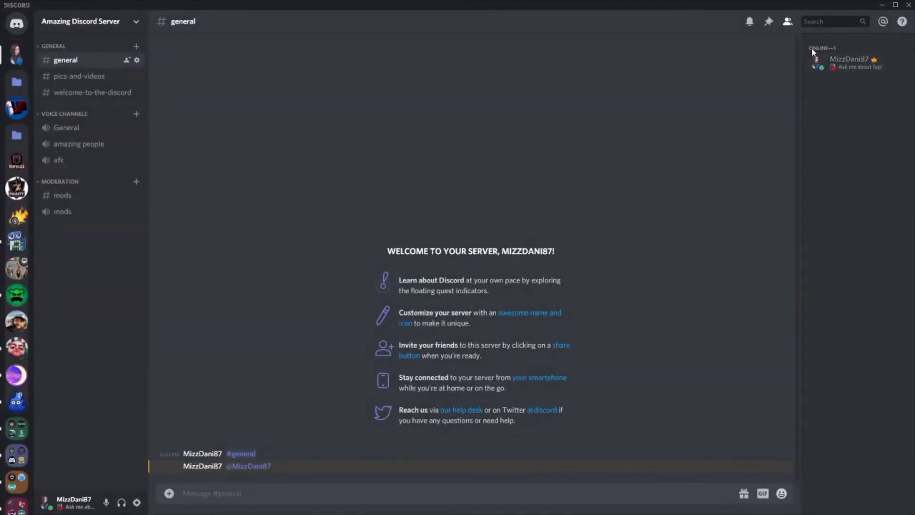
Step: Assign the Members role to the server owner's account in the member list
right_click(846, 65)
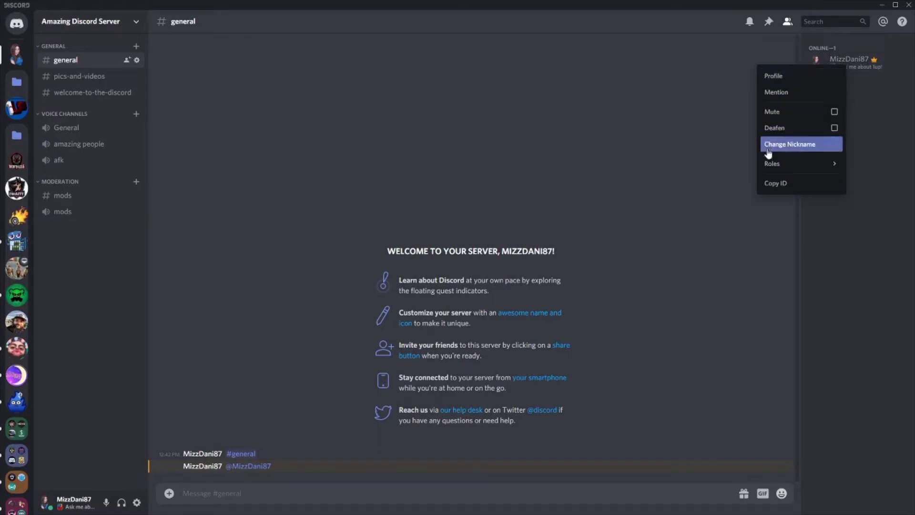
mouse_move(772, 163)
click(705, 201)
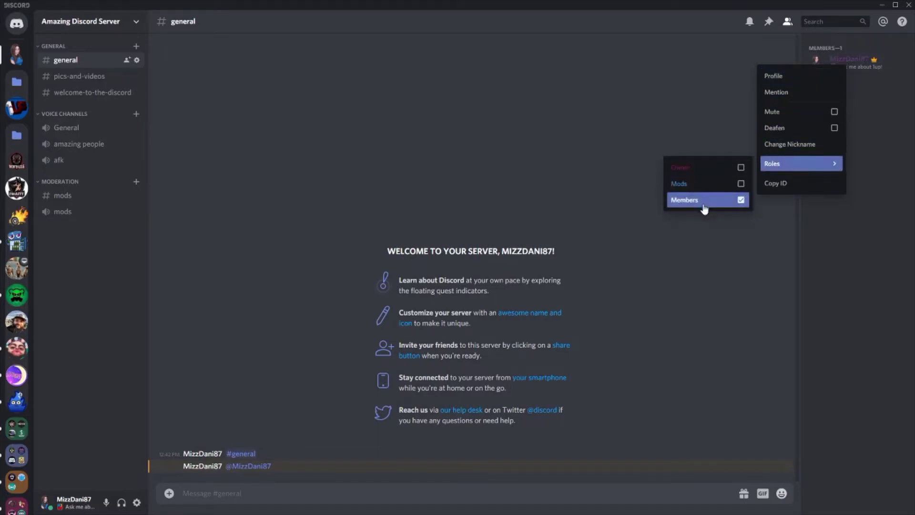
click(559, 143)
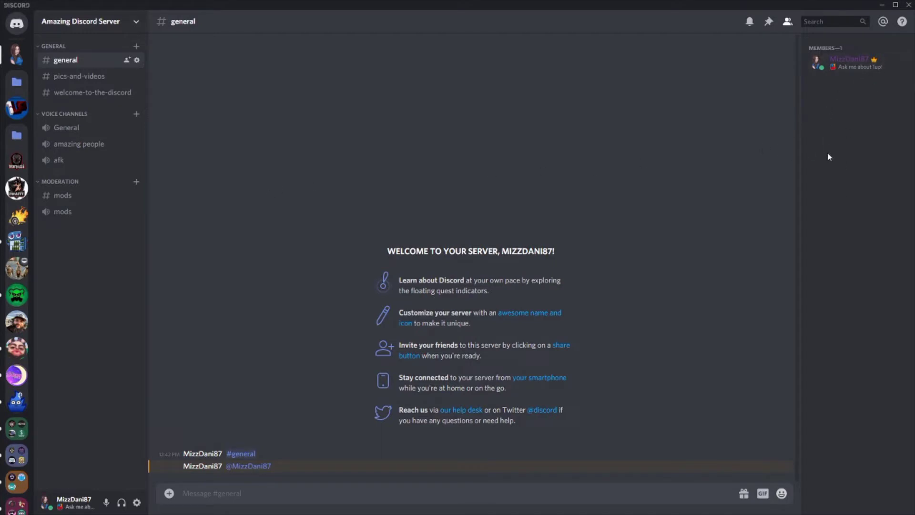
Step: Add the Mods and Owner roles to the server owner's account
right_click(839, 64)
mouse_move(813, 160)
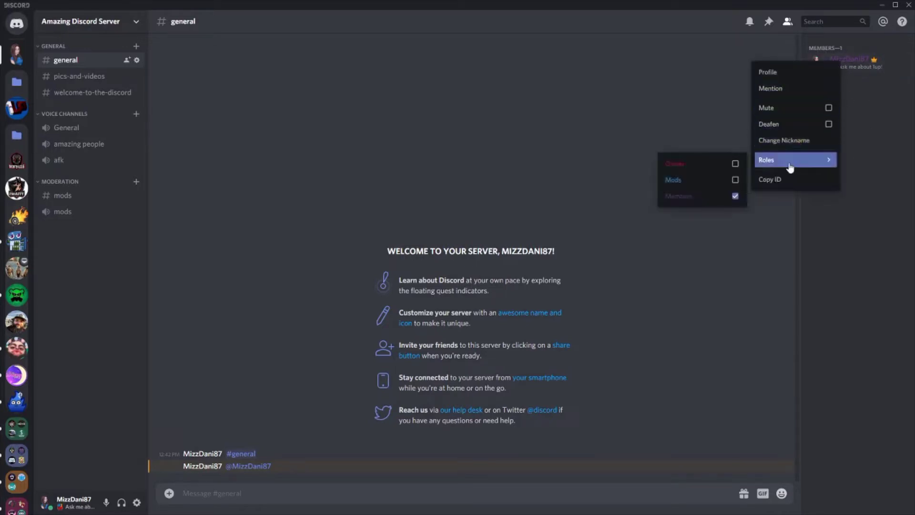
click(713, 179)
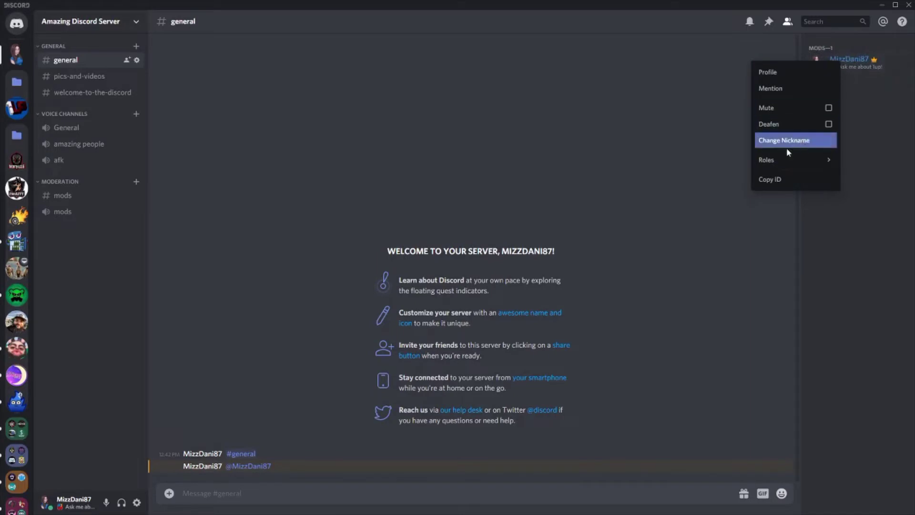
mouse_move(778, 160)
click(726, 166)
click(523, 119)
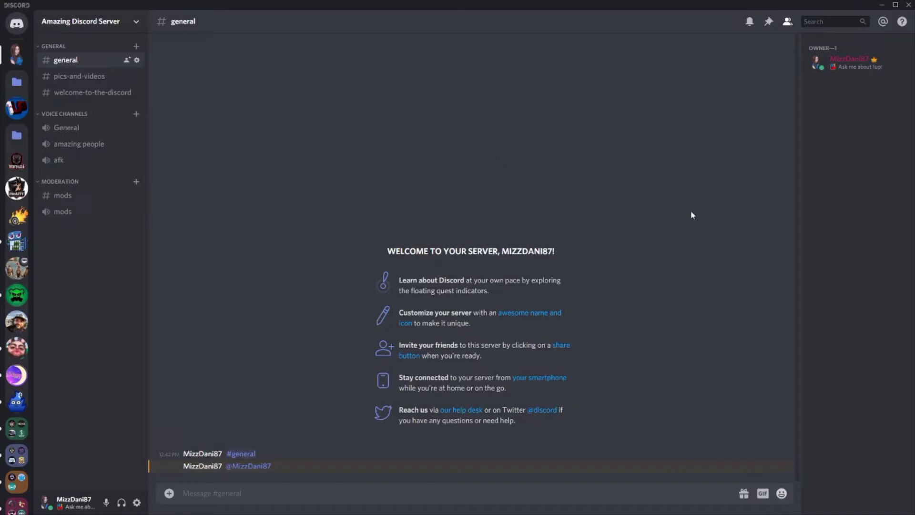
Step: Check which roles are assigned to the server owner's account
right_click(845, 67)
mouse_move(807, 159)
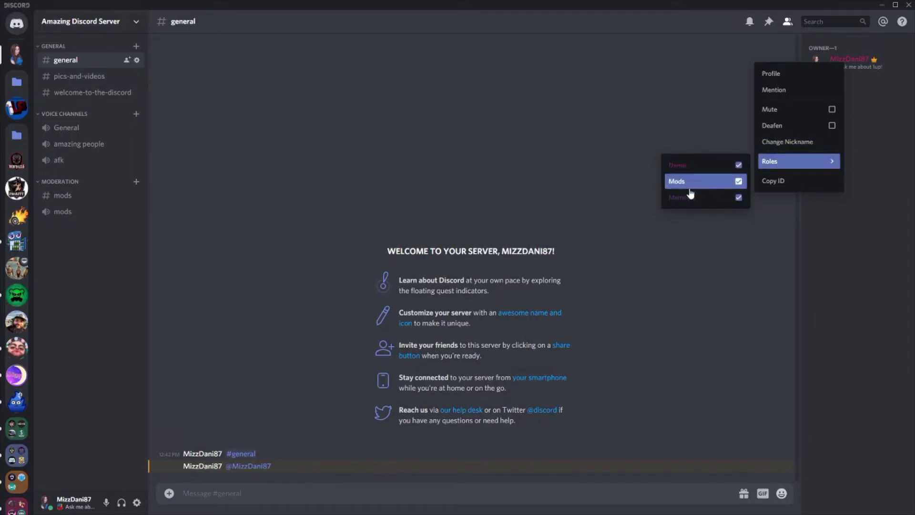
click(432, 151)
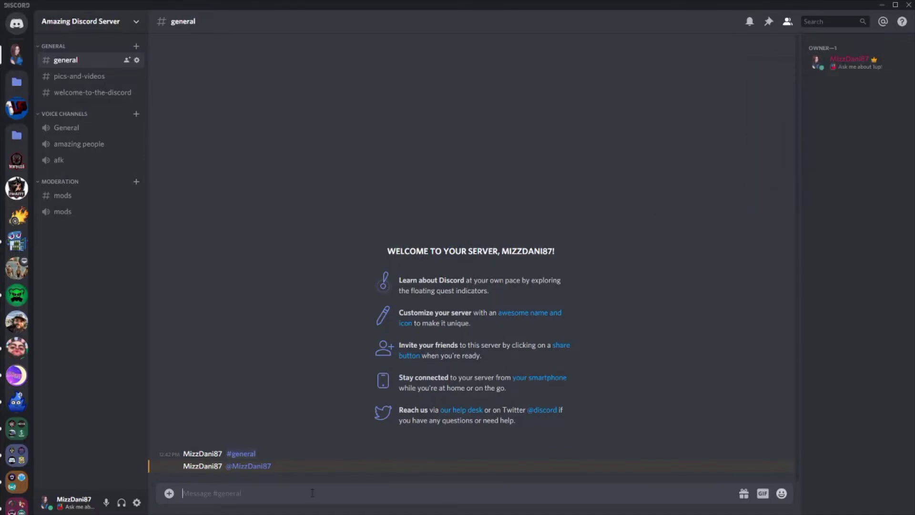
Step: Post a message mentioning the Mods role in the general text channel
text(@mods)
key(Return)
key(Return)
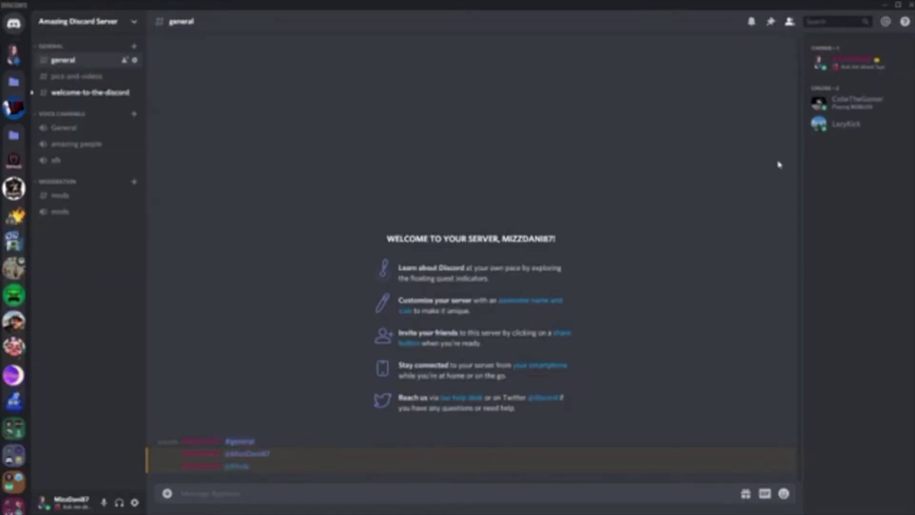
Step: View the welcome-to-the-discord channel and assign the Members role to the online member who is playing ROBLOX
click(72, 101)
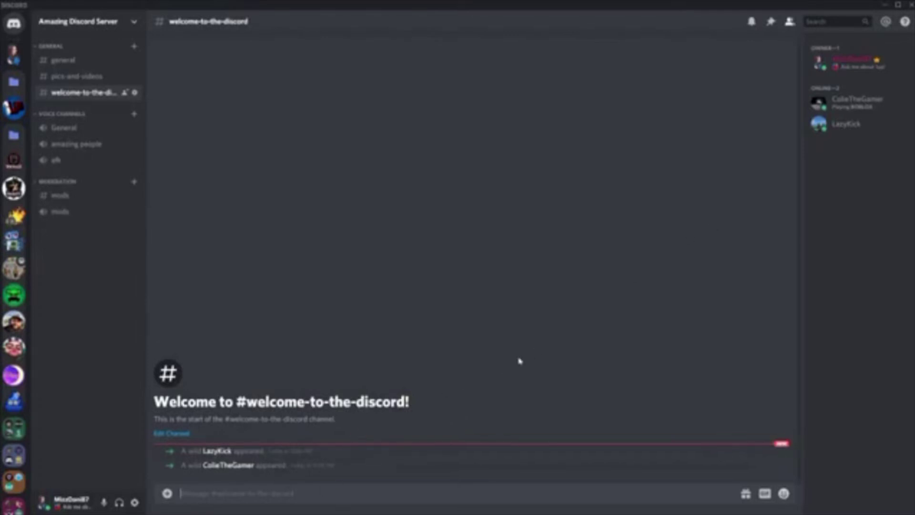
right_click(856, 105)
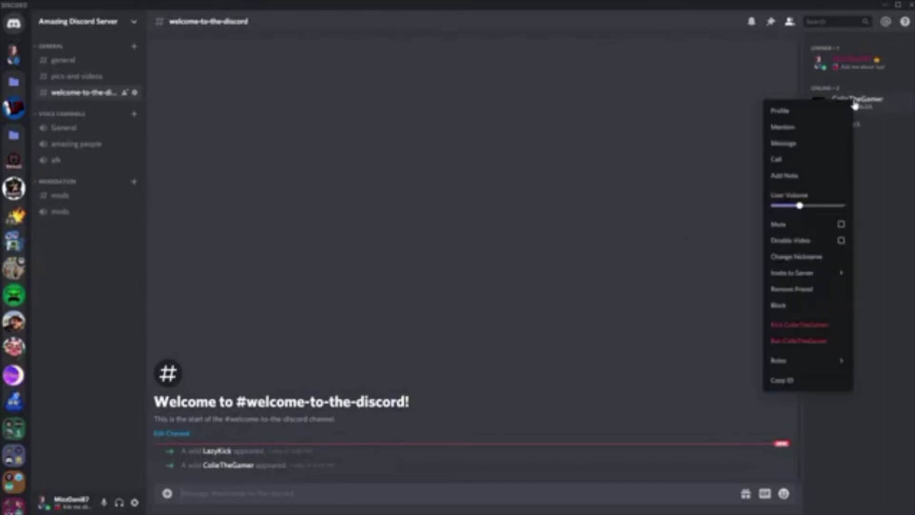
mouse_move(827, 360)
click(744, 397)
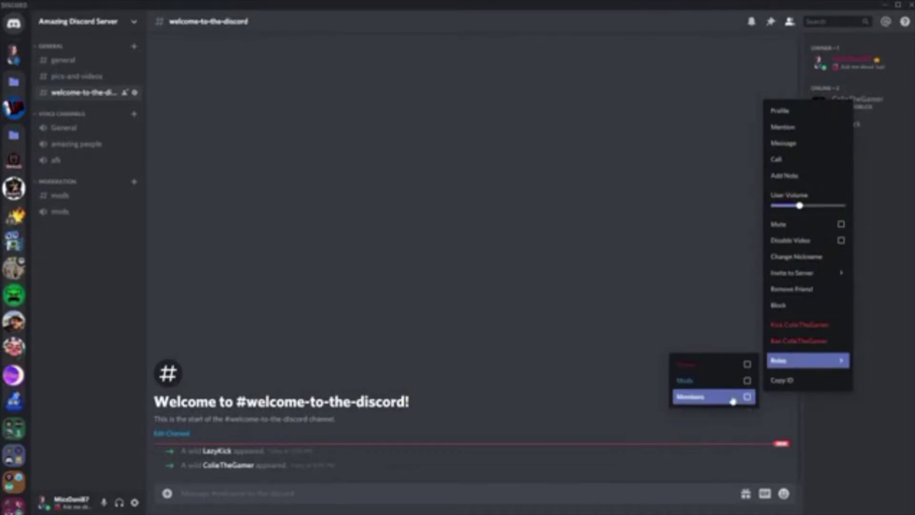
click(651, 234)
Step: Assign the Members and Mods roles to the remaining online member who has no role
right_click(847, 145)
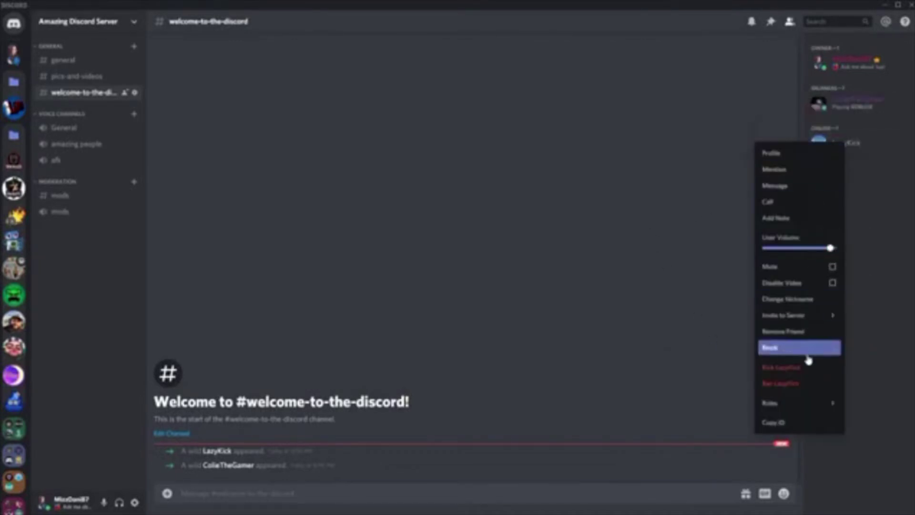
mouse_move(810, 403)
click(738, 422)
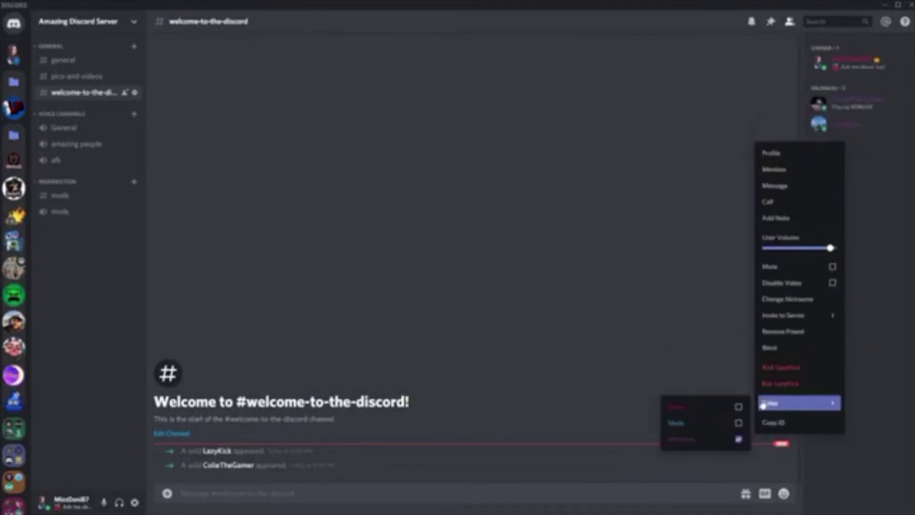
click(715, 421)
click(607, 254)
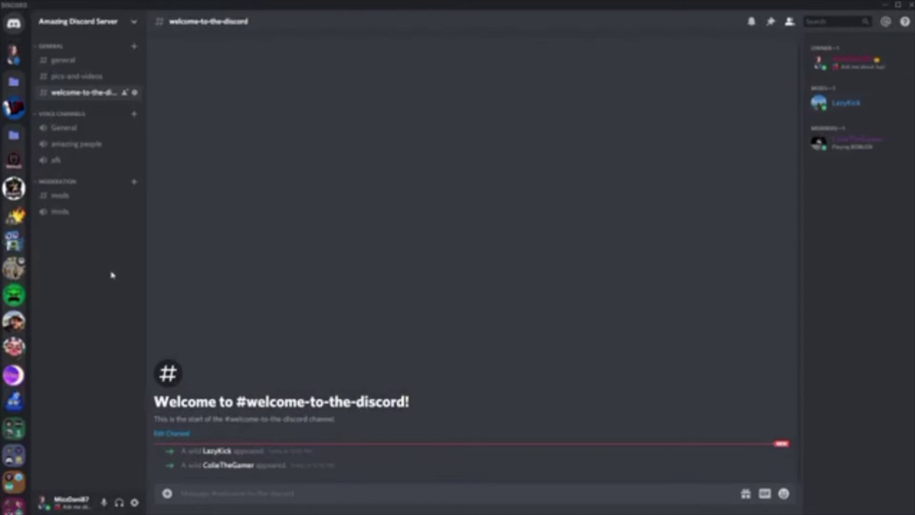
click(67, 199)
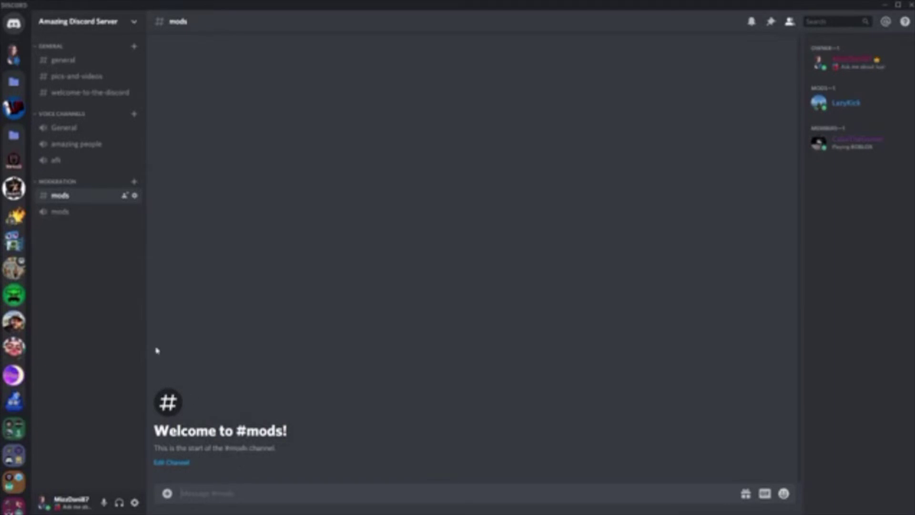
right_click(54, 186)
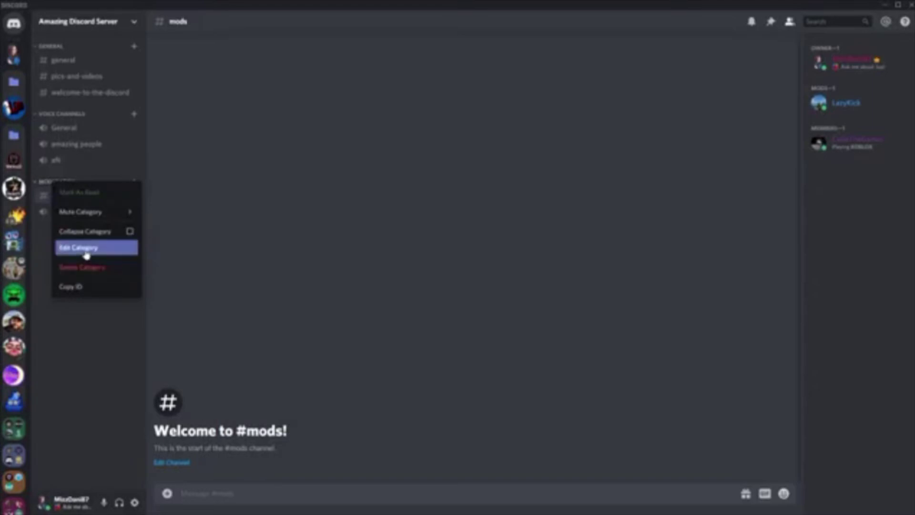
click(136, 247)
click(256, 74)
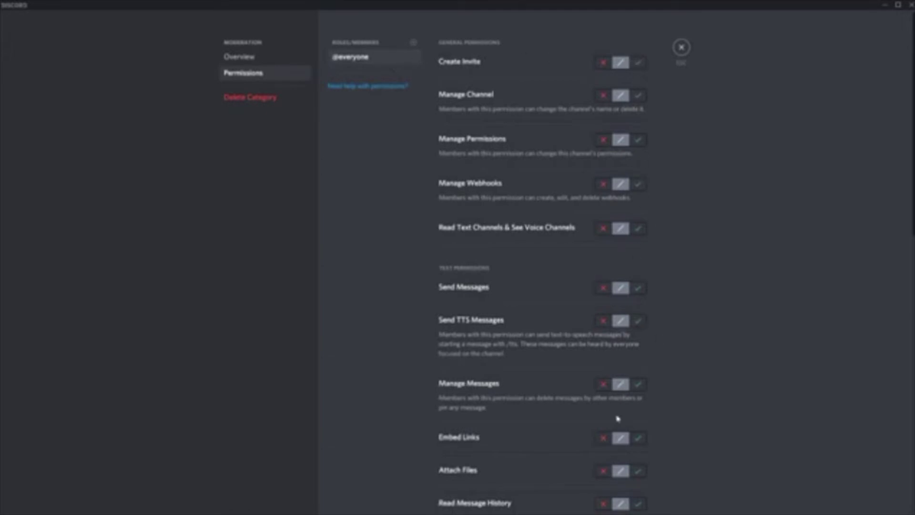
scroll(617, 417, down, 7)
scroll(616, 433, down, 6)
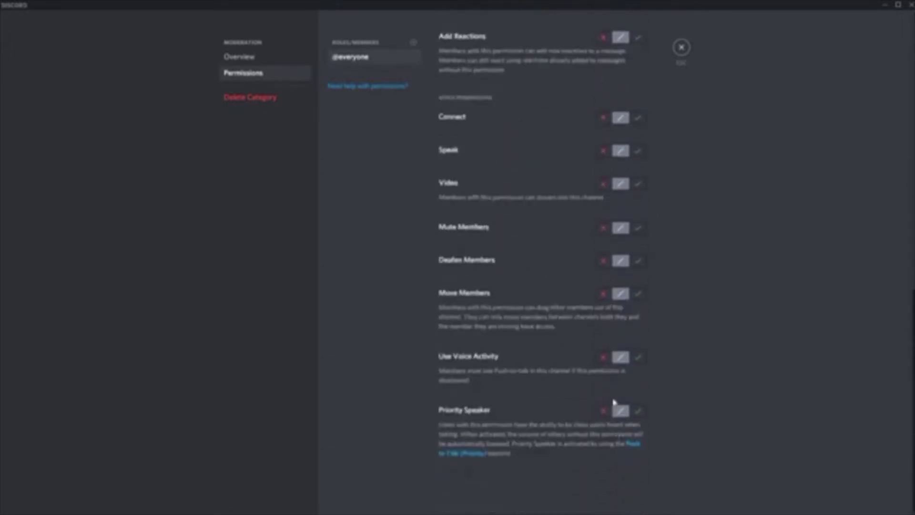
scroll(615, 403, up, 10)
scroll(612, 393, up, 3)
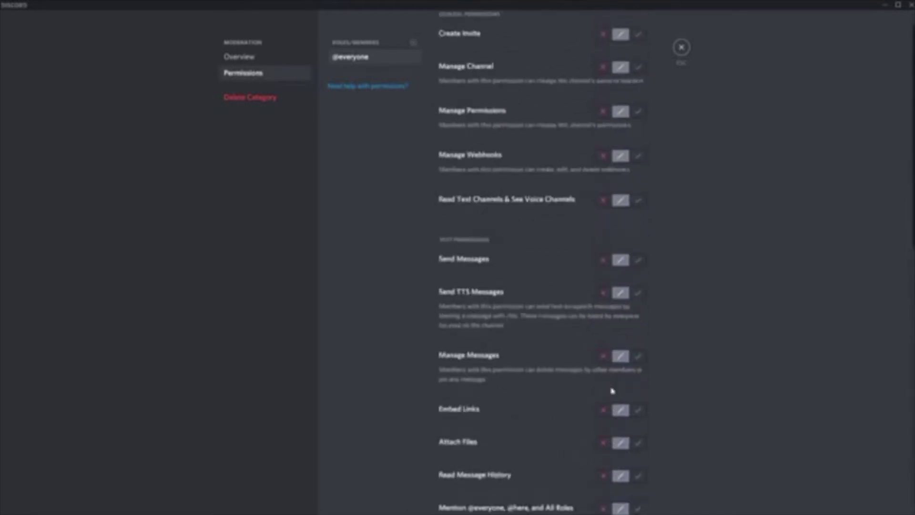
scroll(536, 317, down, 1)
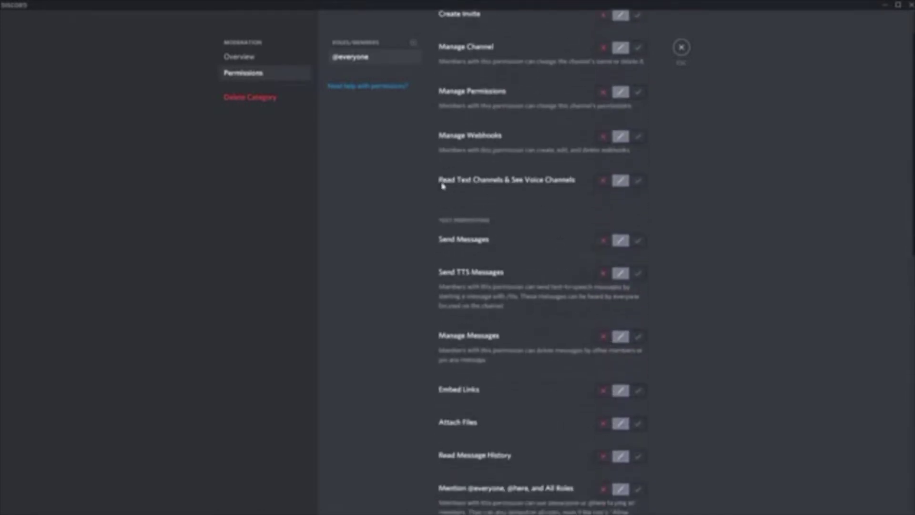
click(604, 183)
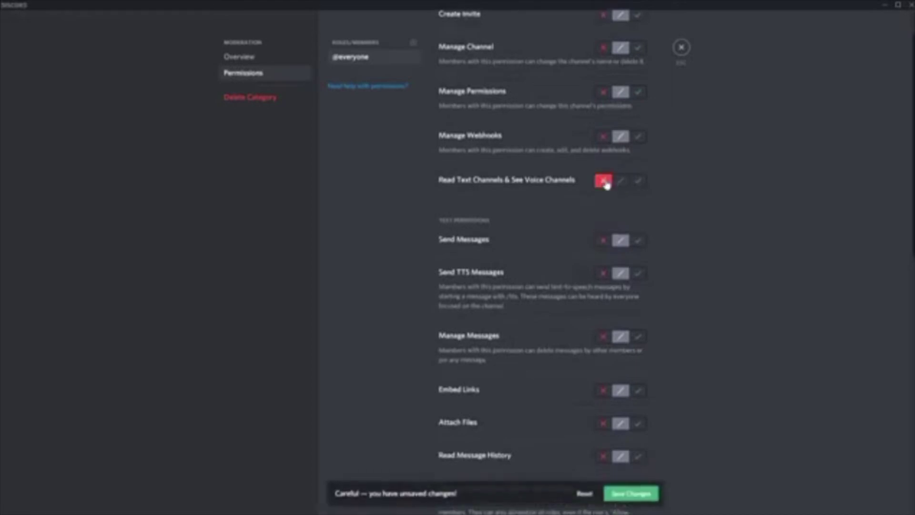
click(642, 498)
click(681, 47)
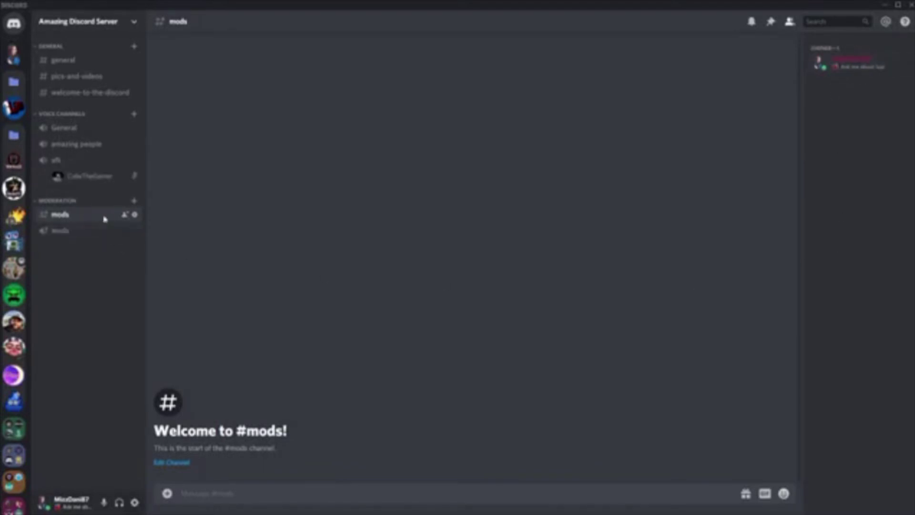
Step: Add the Mods role to the Moderation category's permission overrides
right_click(67, 201)
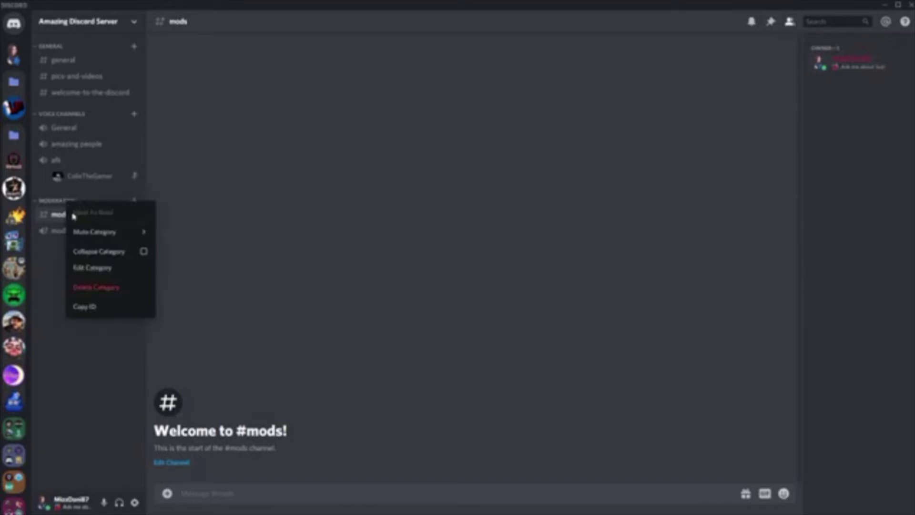
click(82, 276)
click(251, 80)
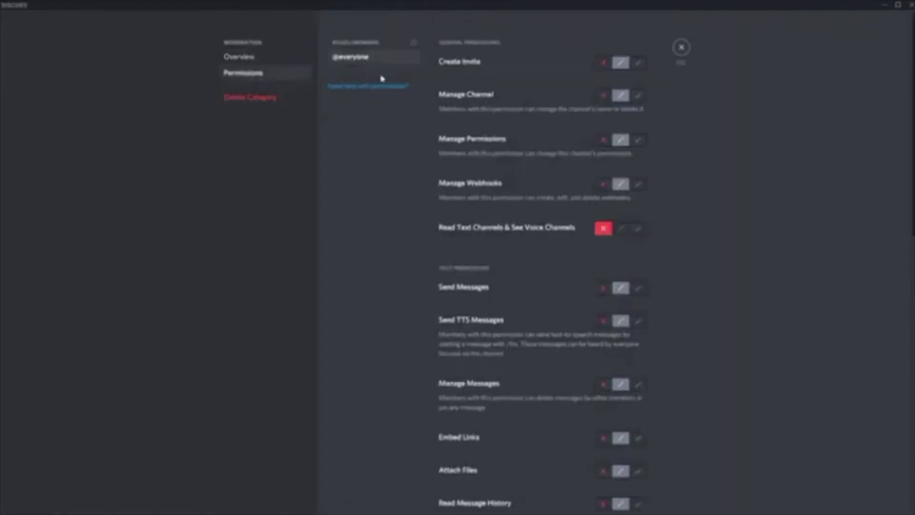
click(414, 44)
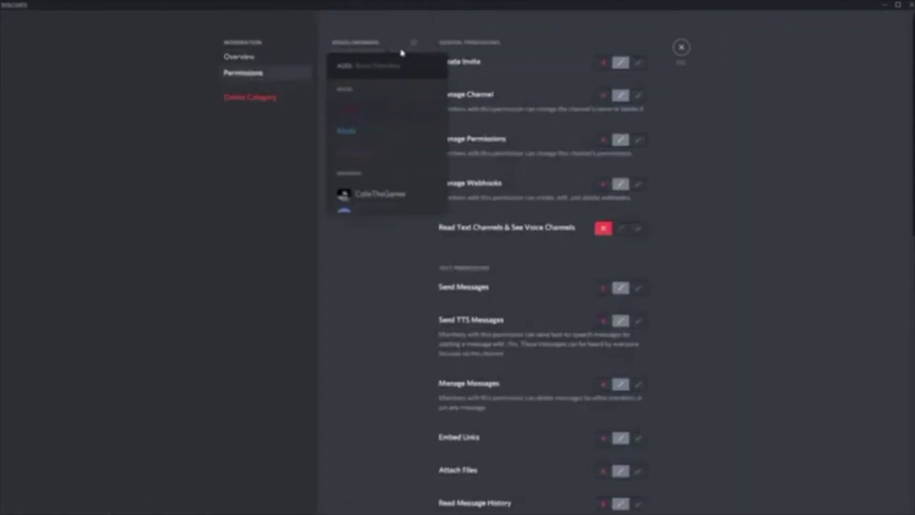
click(364, 134)
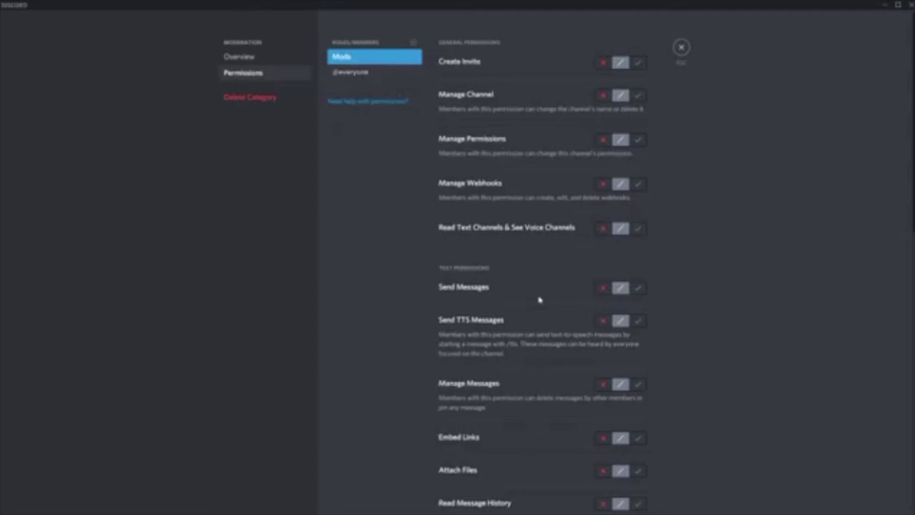
Step: Allow Mods to Read Text Channels & See Voice Channels and Send Messages, but deny Send TTS Messages and Manage Messages
click(638, 229)
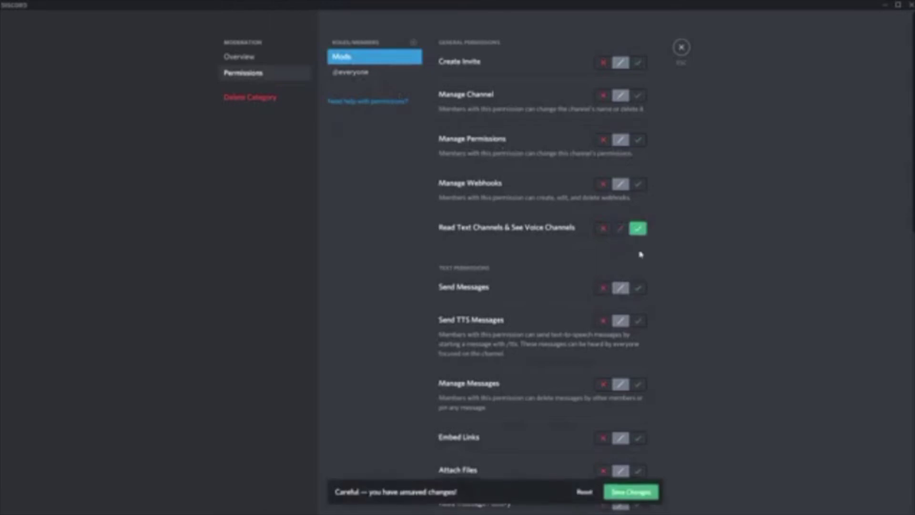
click(639, 290)
scroll(579, 310, down, 1)
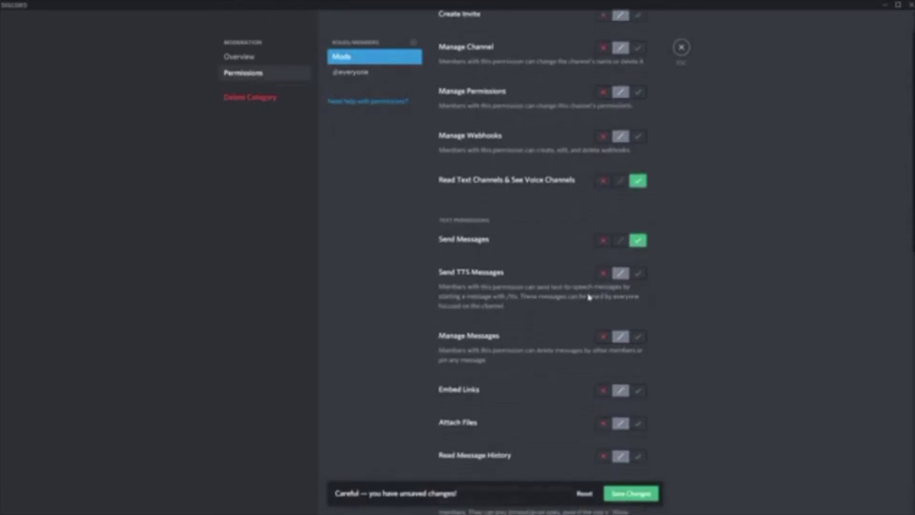
click(603, 275)
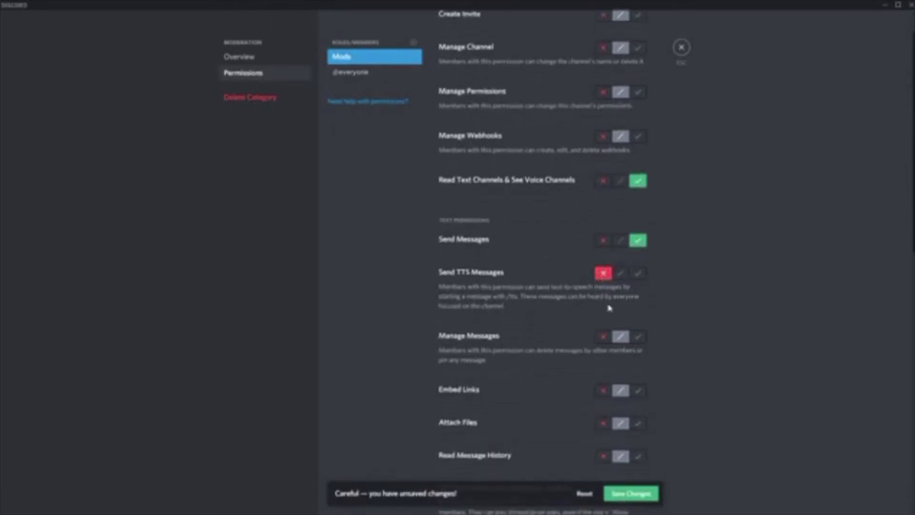
click(605, 338)
scroll(582, 339, down, 2)
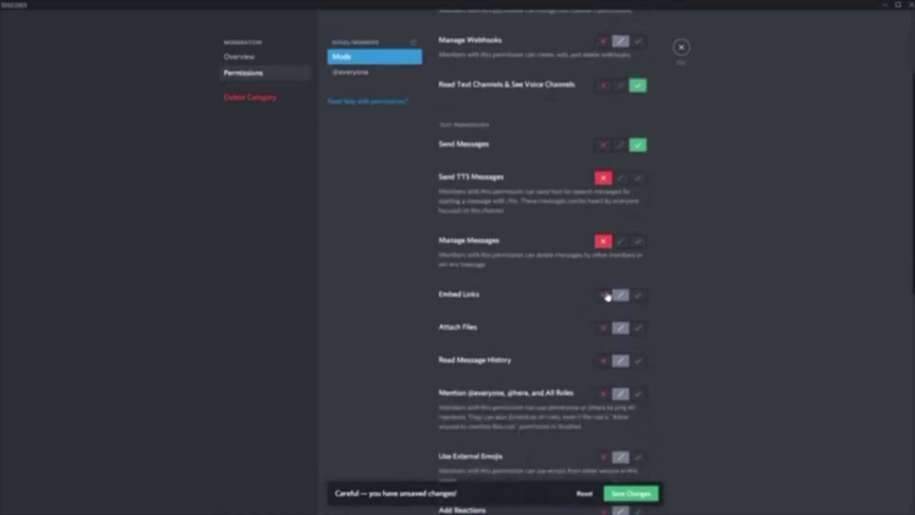
click(639, 295)
click(638, 329)
click(638, 362)
scroll(477, 367, down, 3)
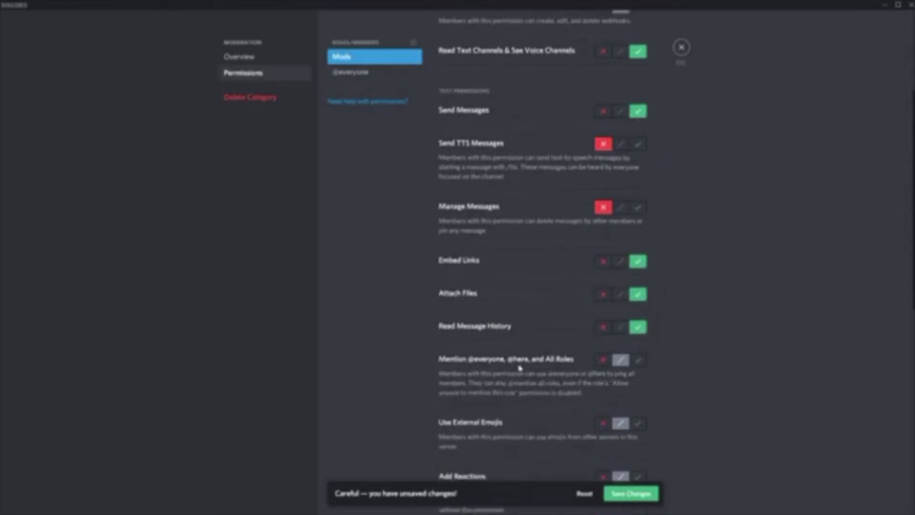
click(638, 251)
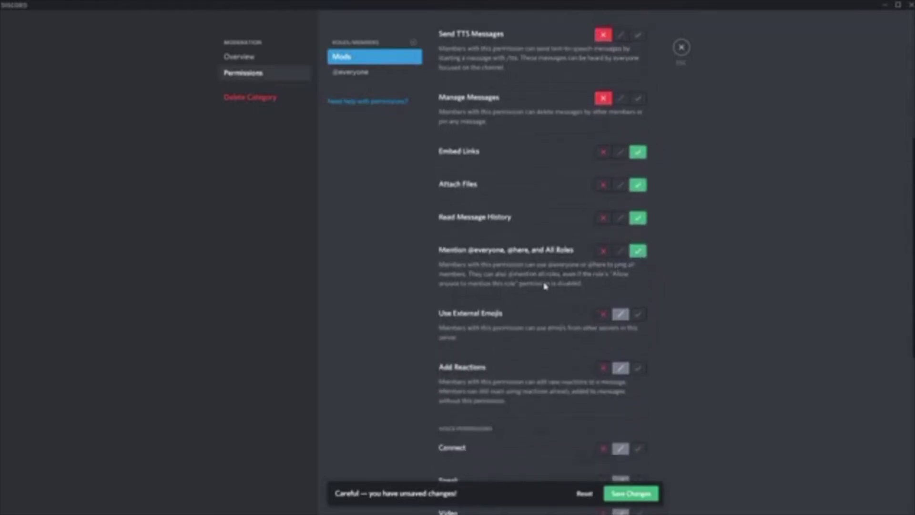
Step: Allow Mods the Use External Emojis and Add Reactions permissions in the Moderation category
scroll(568, 266, down, 1)
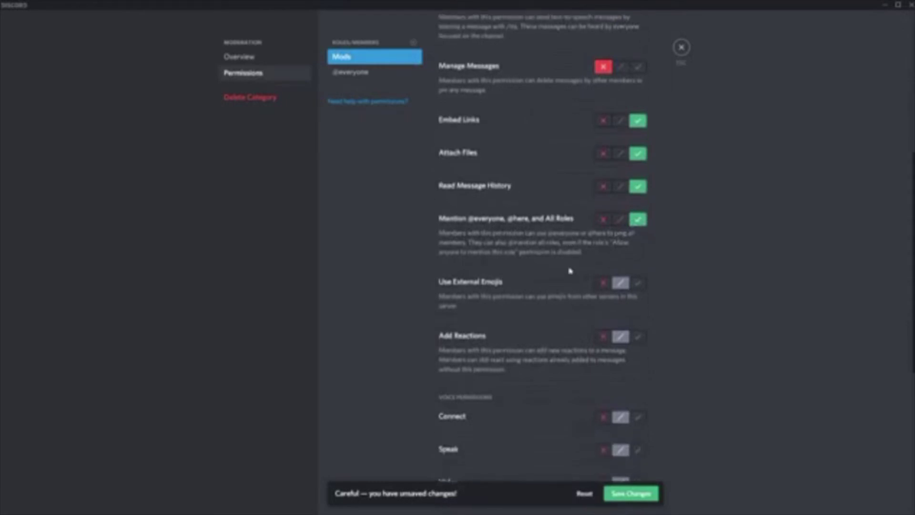
scroll(548, 231, down, 1)
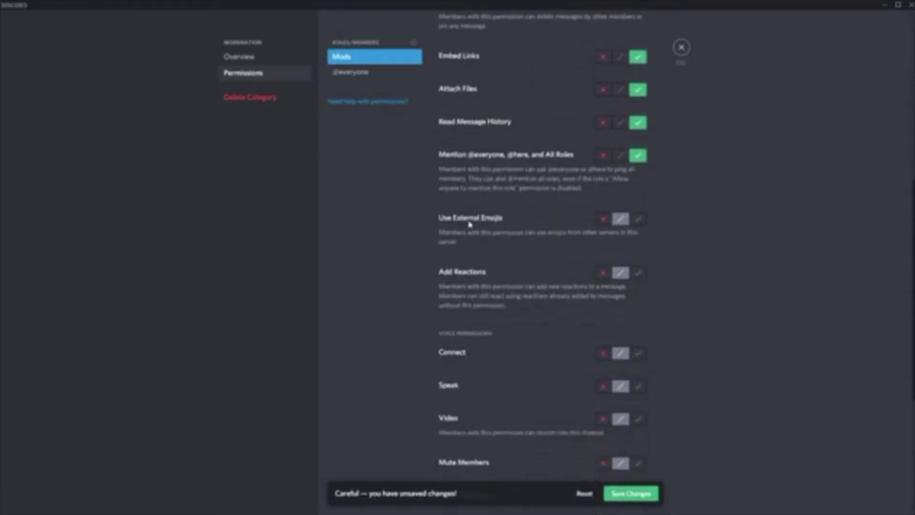
click(639, 220)
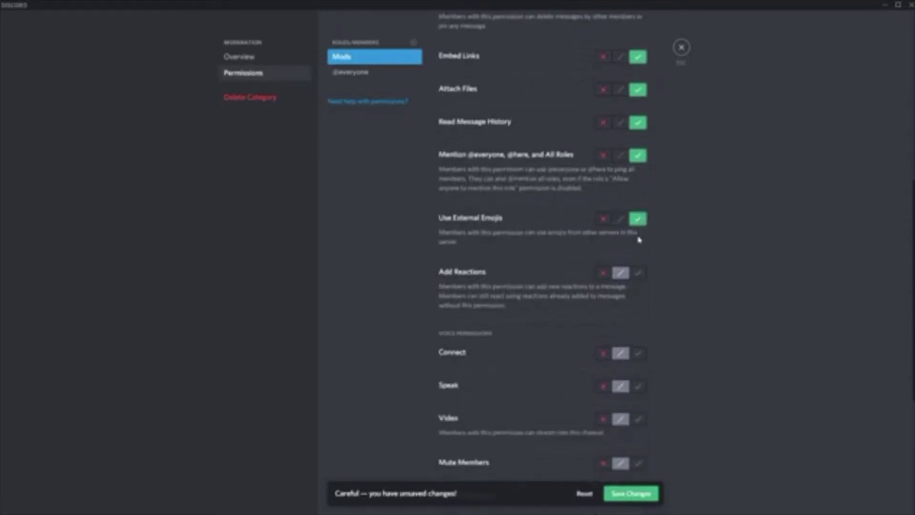
click(638, 273)
Step: Allow Mods the Connect, Speak and Video voice permissions in the Moderation category
scroll(577, 319, down, 2)
click(639, 257)
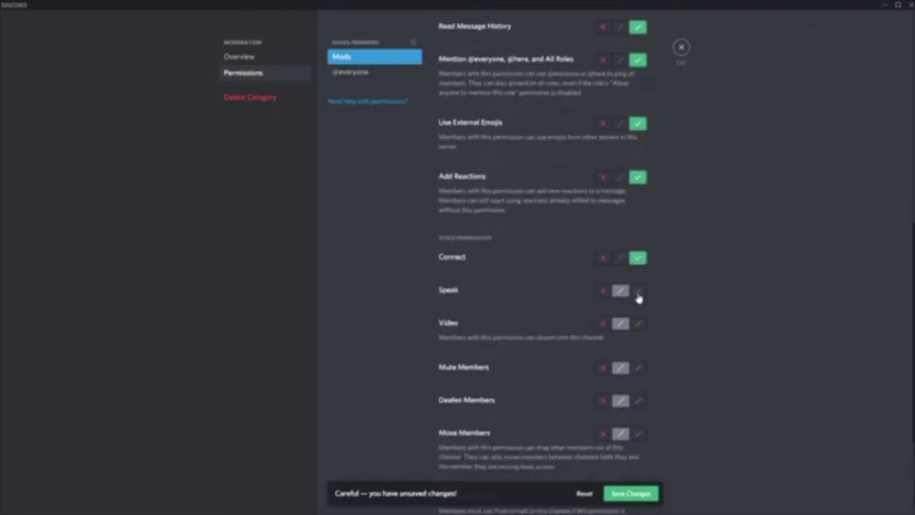
click(639, 291)
click(638, 324)
Step: Deny Mods the Mute Members, Deafen Members and Move Members permissions in the Moderation category
scroll(551, 359, down, 3)
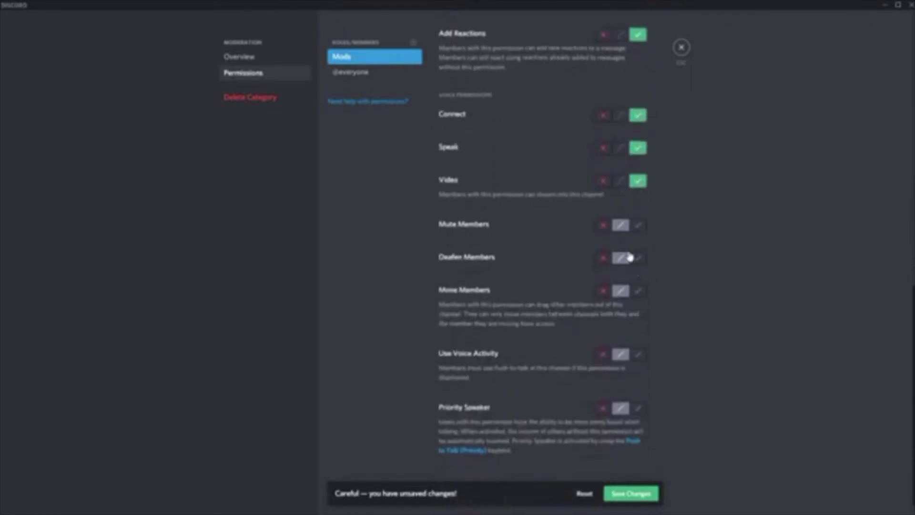
click(603, 225)
click(603, 258)
click(603, 291)
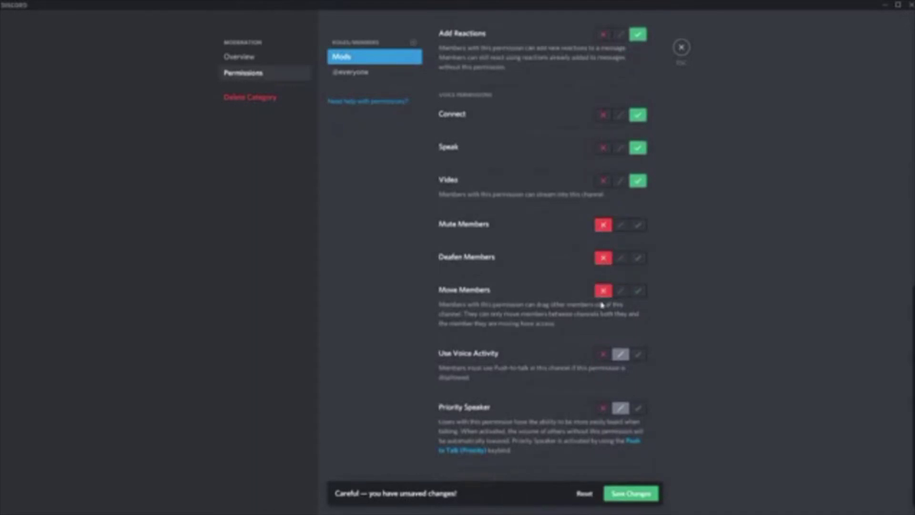
Step: Allow Mods the Move Members and Use Voice Activity permissions, and deny Priority Speaker
scroll(518, 389, down, 1)
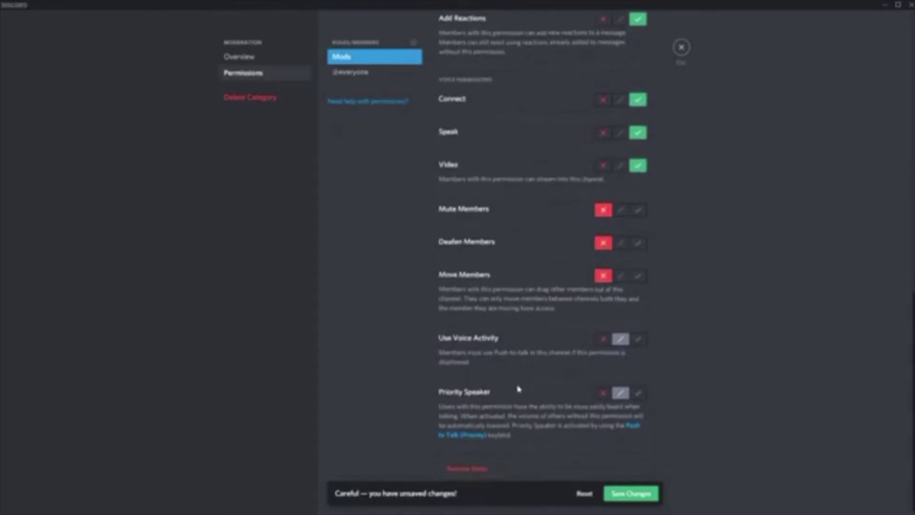
click(638, 277)
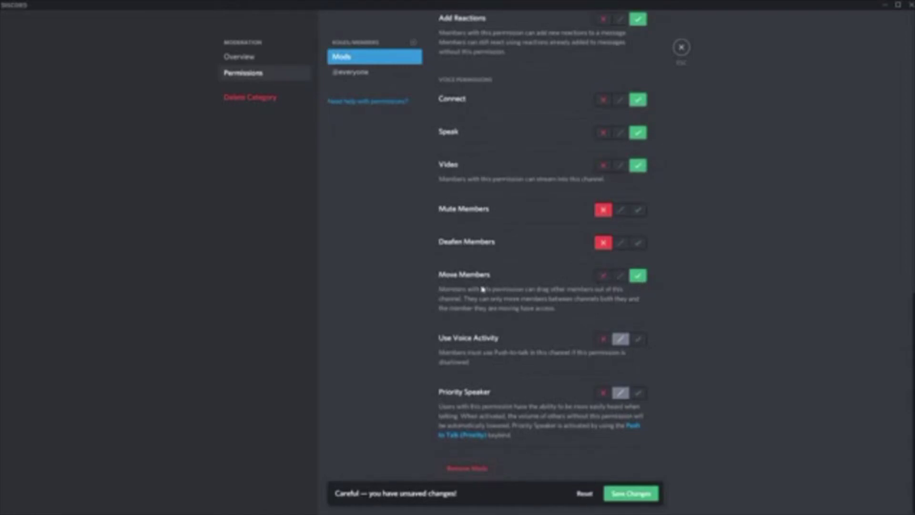
click(638, 339)
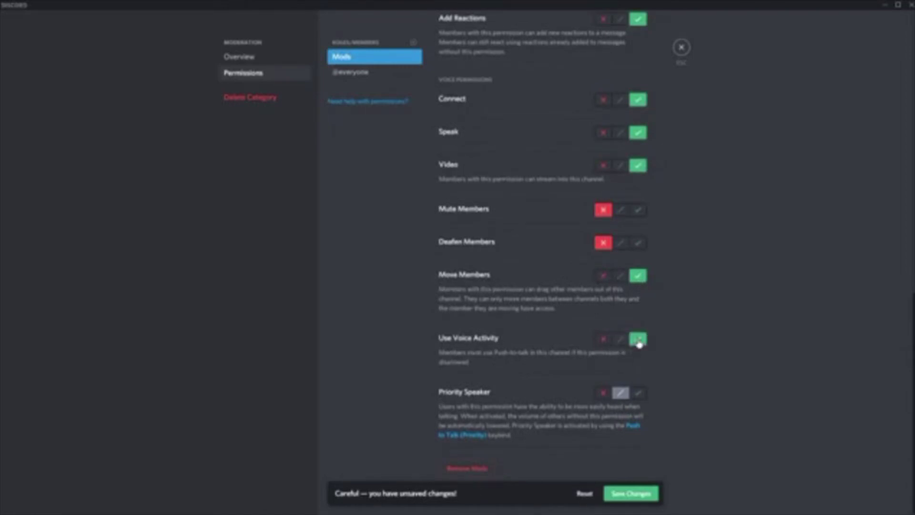
click(605, 393)
scroll(554, 364, up, 10)
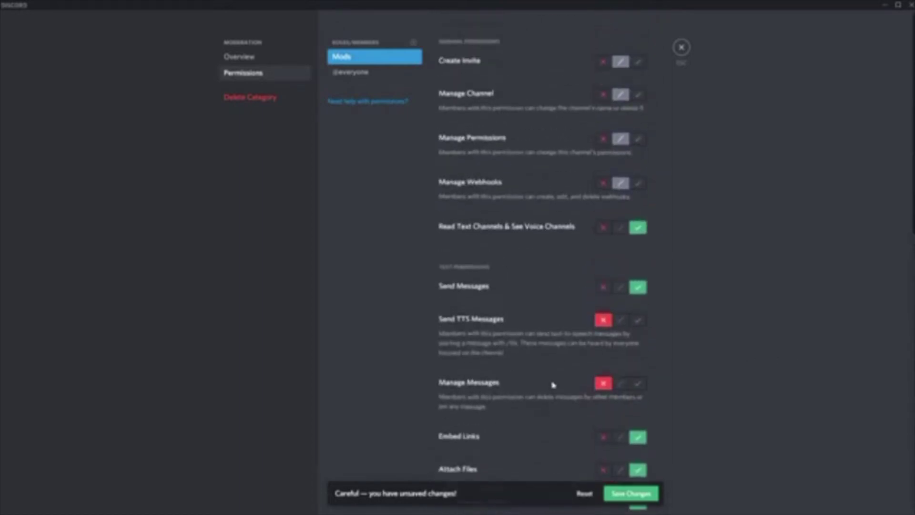
Step: Deny Mods the Manage Webhooks, Manage Permissions, Manage Channel and Create Invite permissions in the Moderation category and save the changes
click(602, 184)
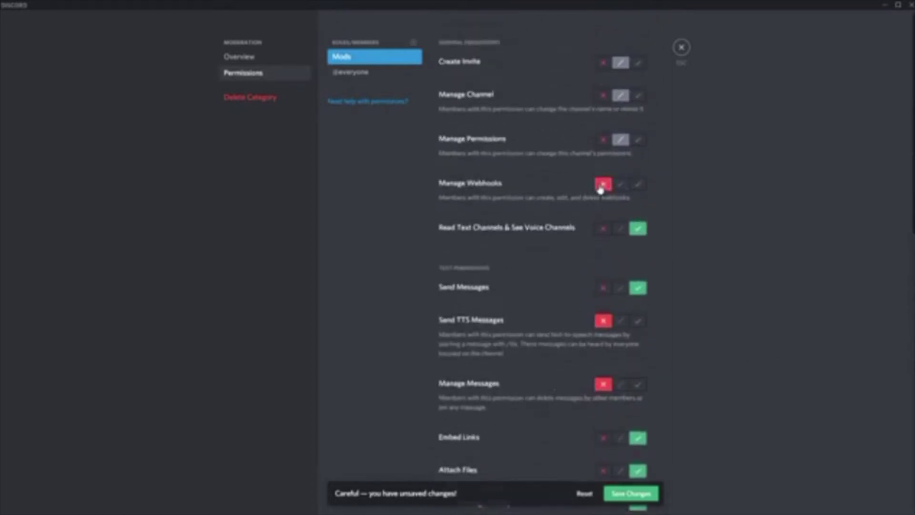
click(603, 139)
click(603, 97)
click(603, 63)
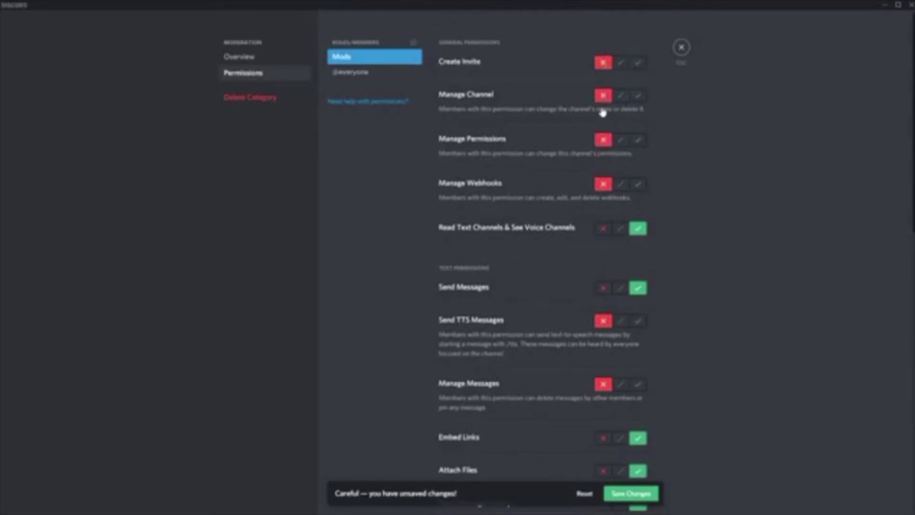
click(632, 494)
click(682, 48)
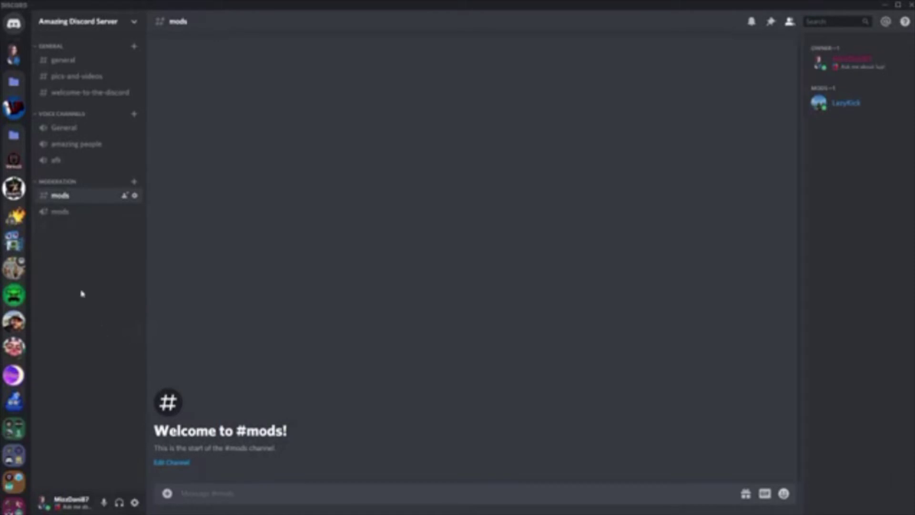
Step: Upload an image from the Emotes folder as a custom emoji for Amazing Discord Server
click(107, 22)
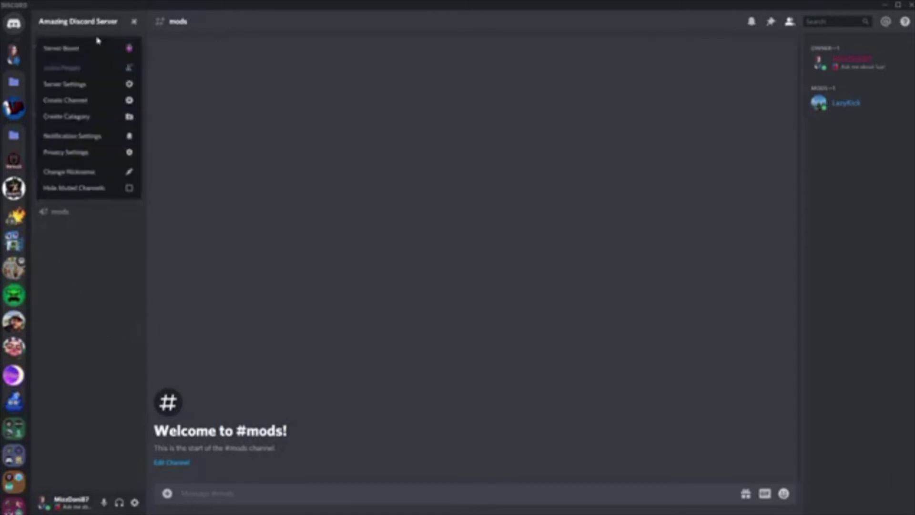
click(71, 84)
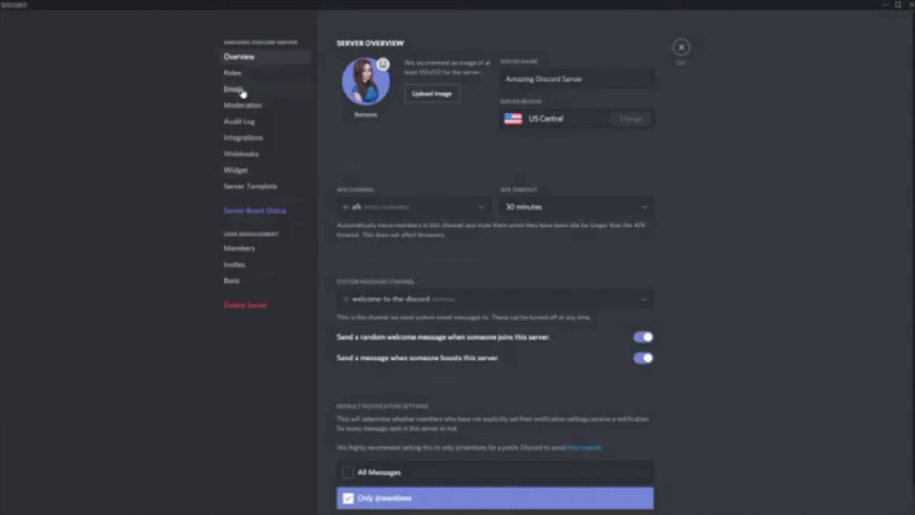
click(238, 90)
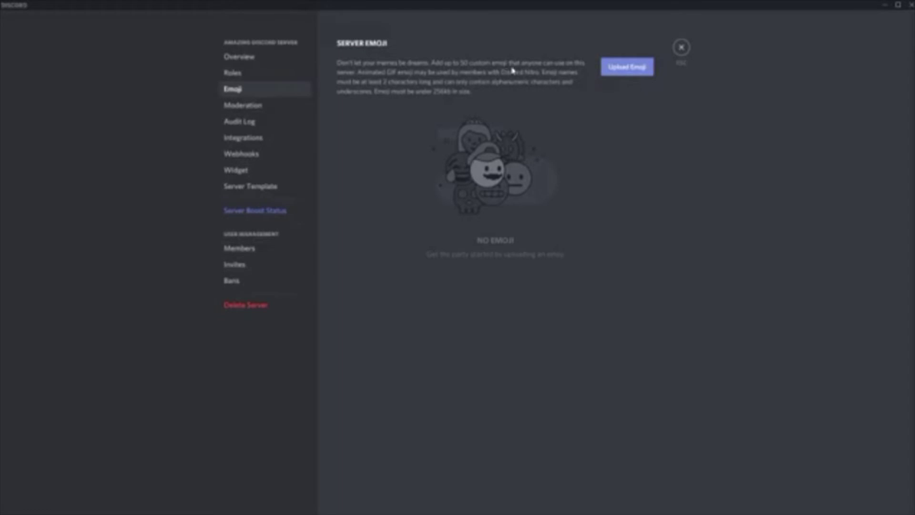
click(634, 74)
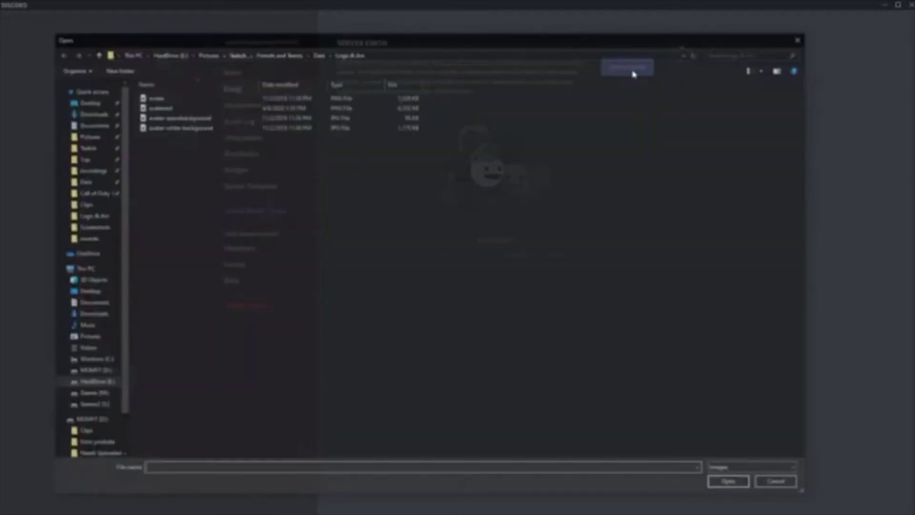
click(83, 185)
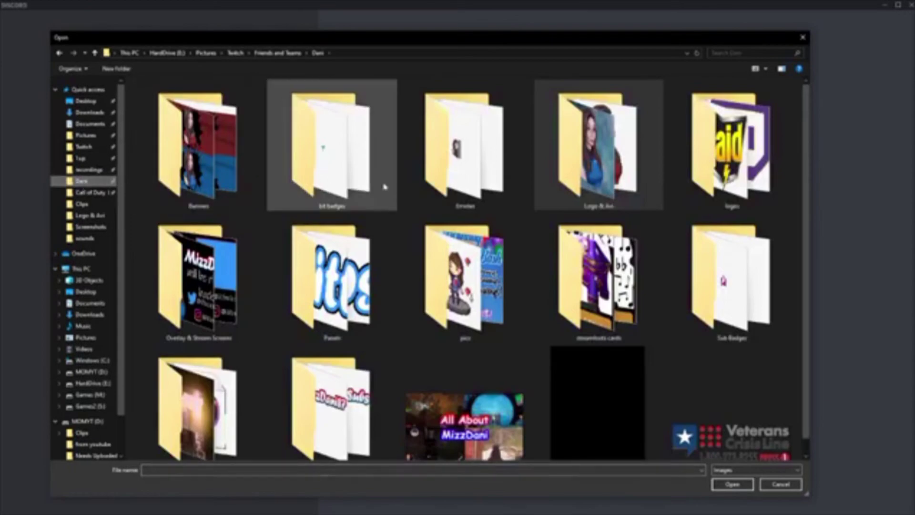
double_click(477, 163)
click(606, 168)
click(718, 486)
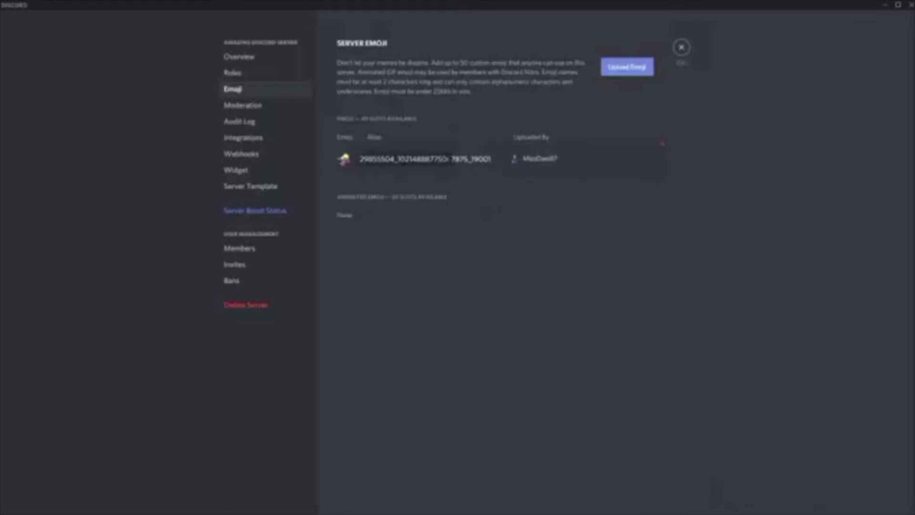
Step: Rename the uploaded emoji's alias to dab and leave the server settings
key(ctrl+a)
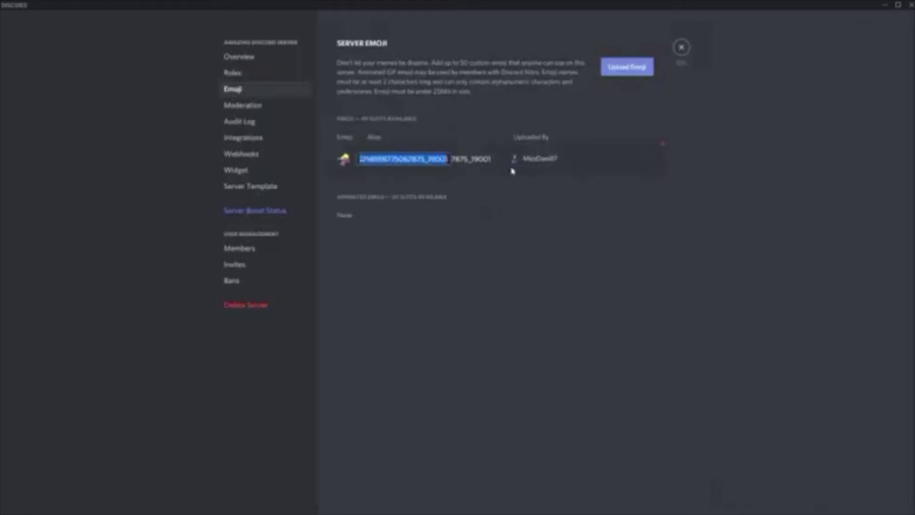
text(d)
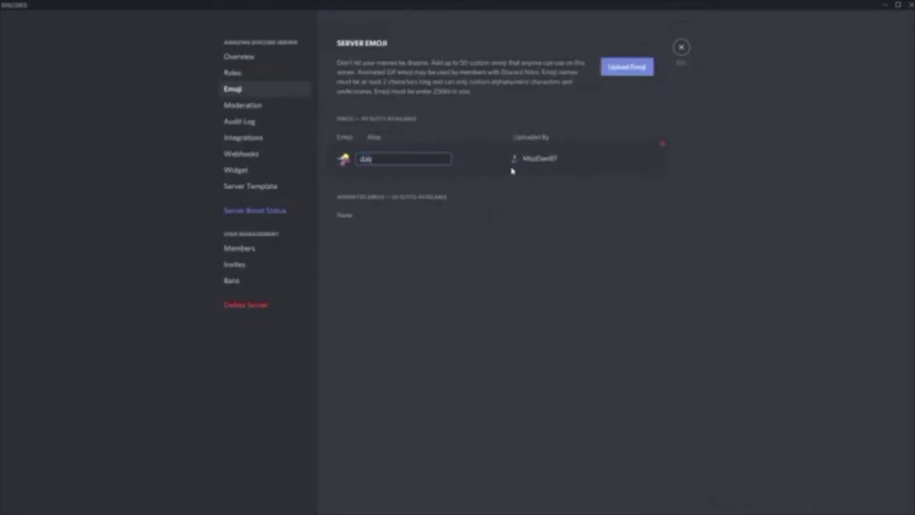
text(ab)
key(Return)
click(680, 46)
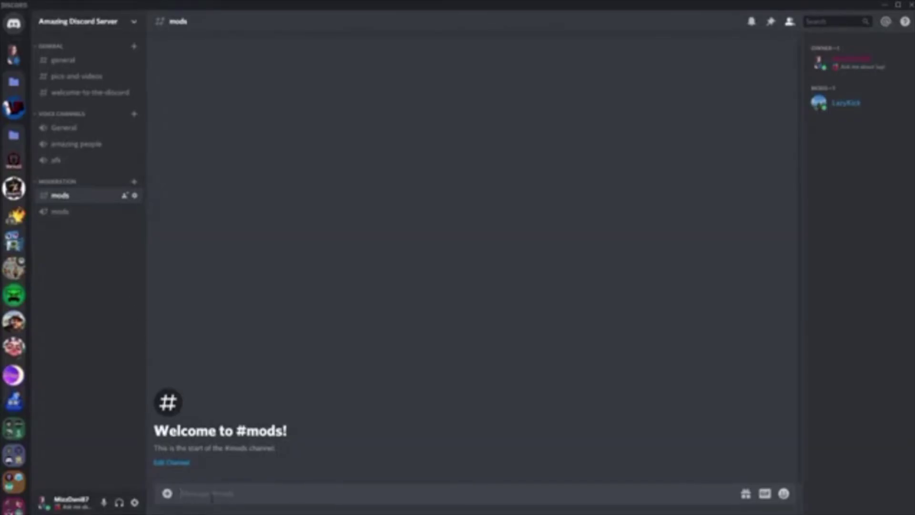
Step: Post a dab emoji as a message in the mods text channel
text(:dab)
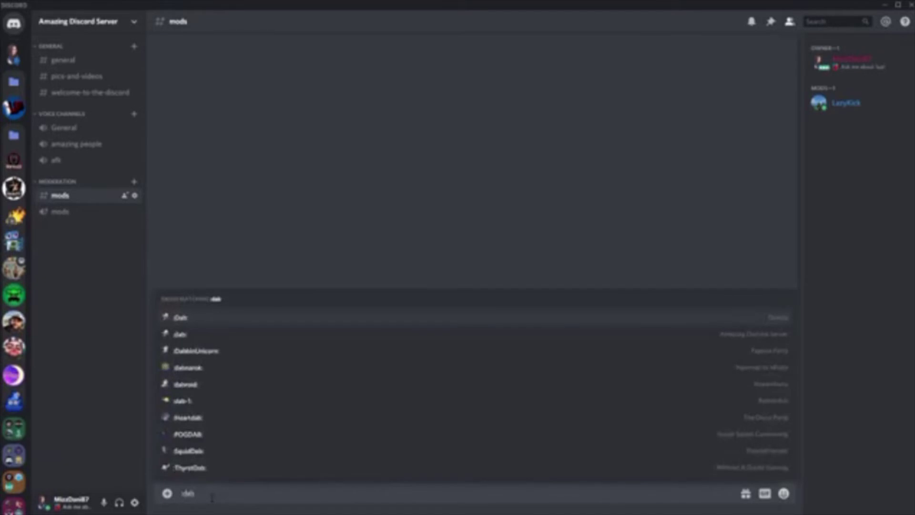
key(Return)
key(Return)
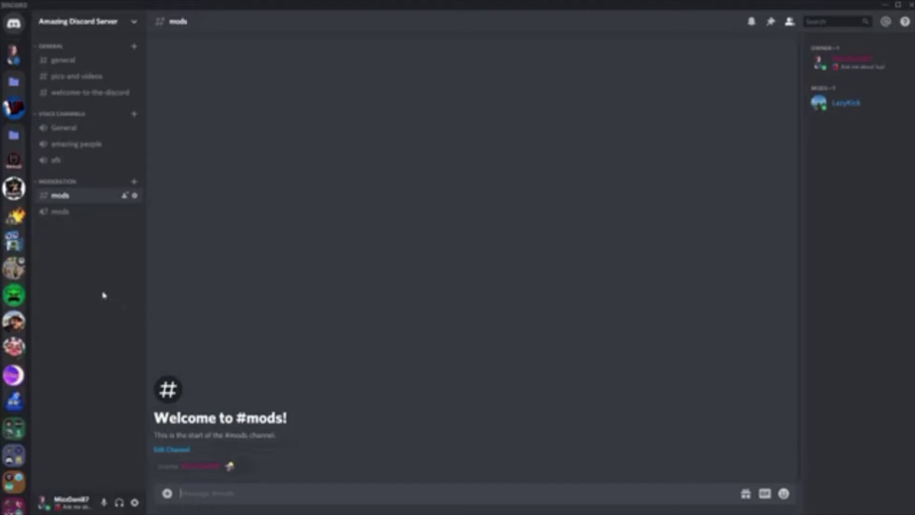
Step: Set the server's moderation verification level to Low and save the changes
click(132, 24)
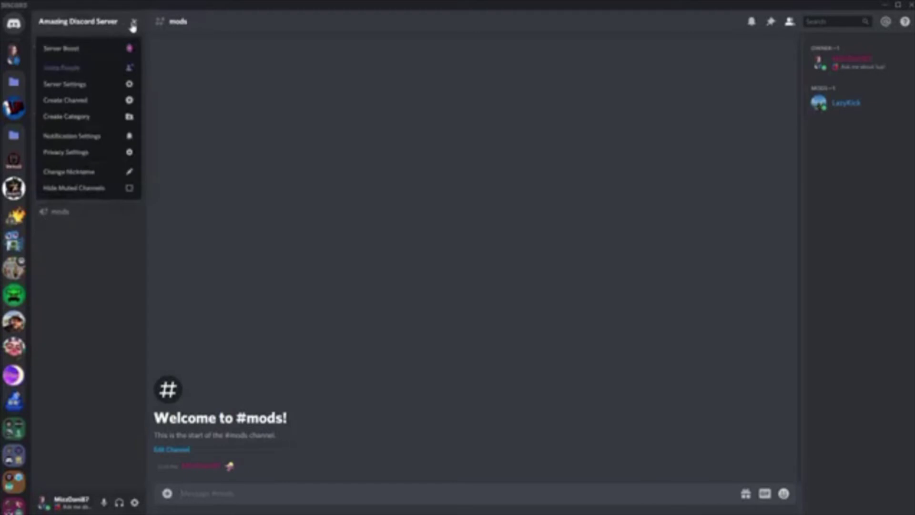
click(75, 88)
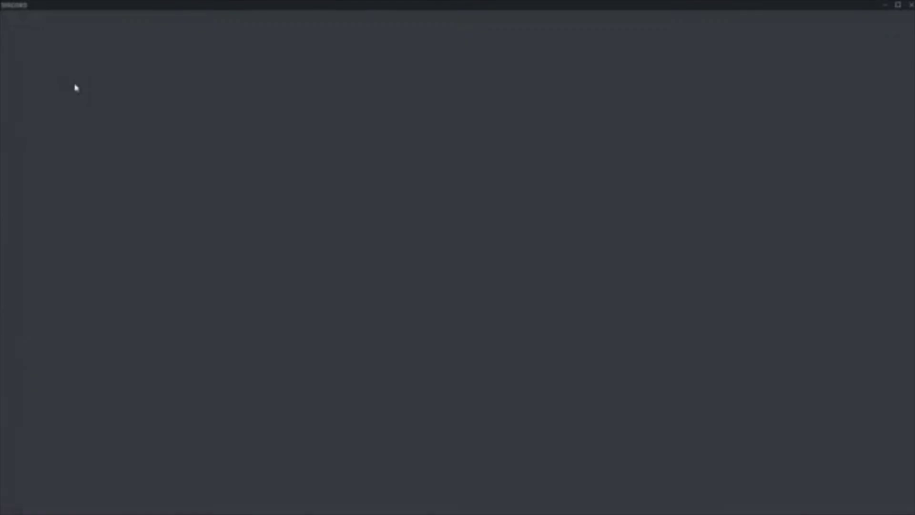
click(237, 95)
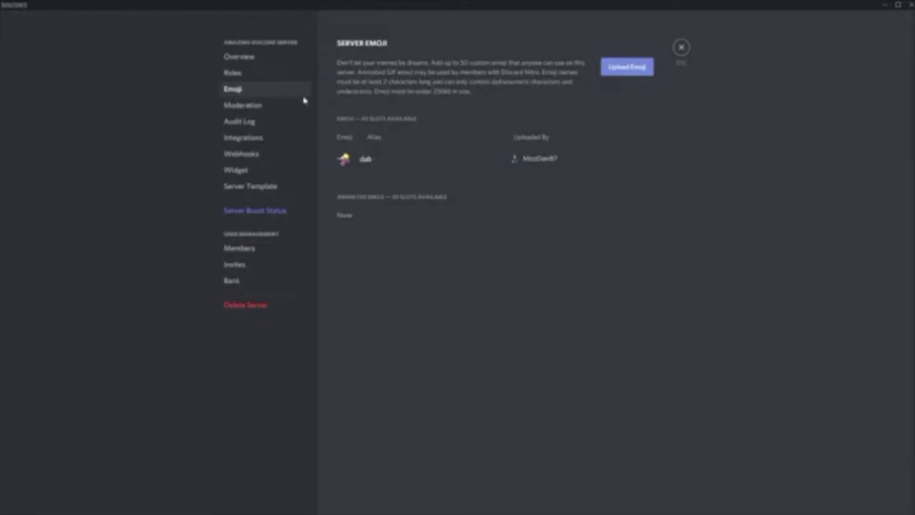
click(253, 106)
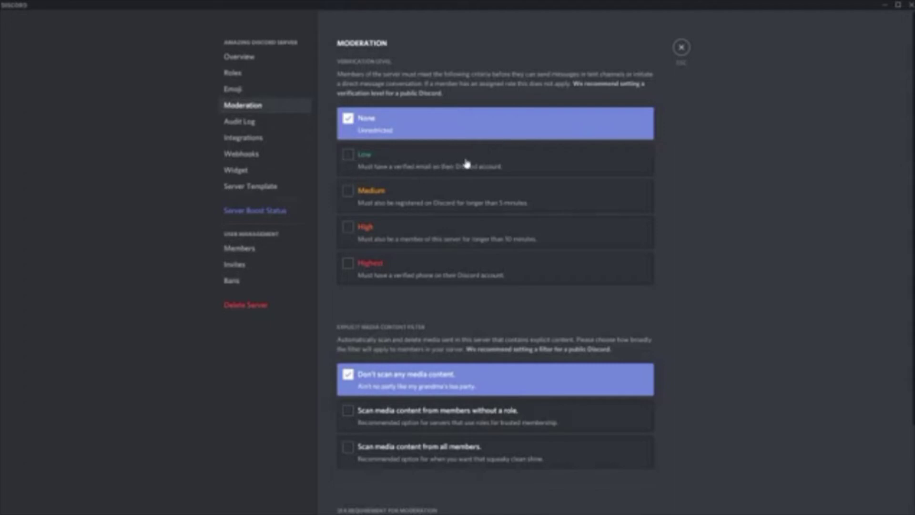
click(486, 167)
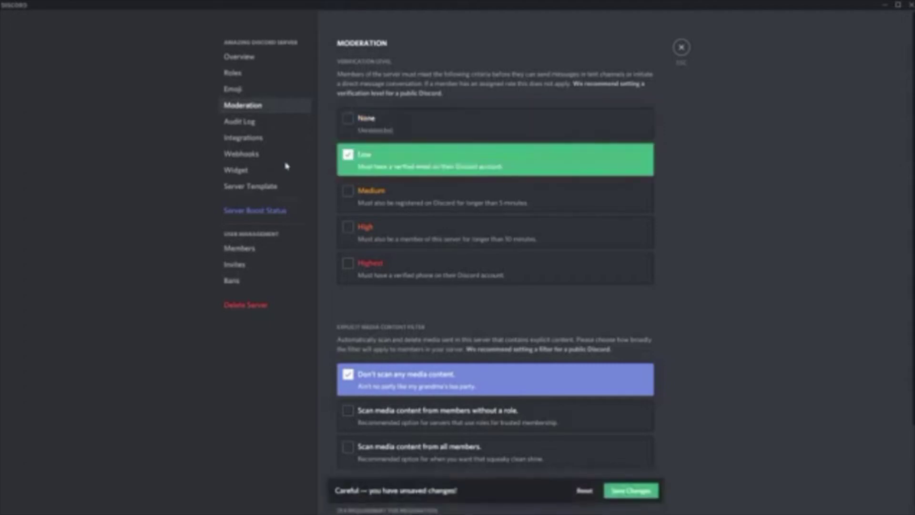
scroll(530, 243, down, 3)
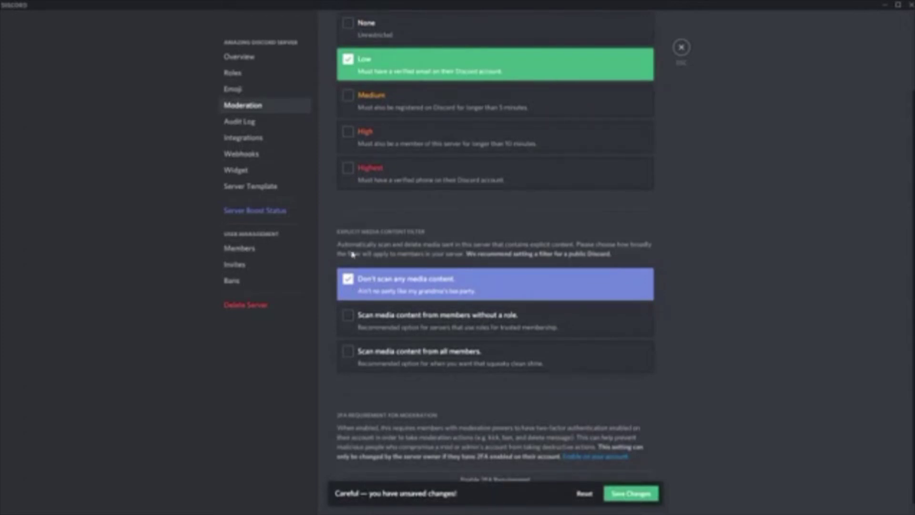
scroll(348, 244, down, 1)
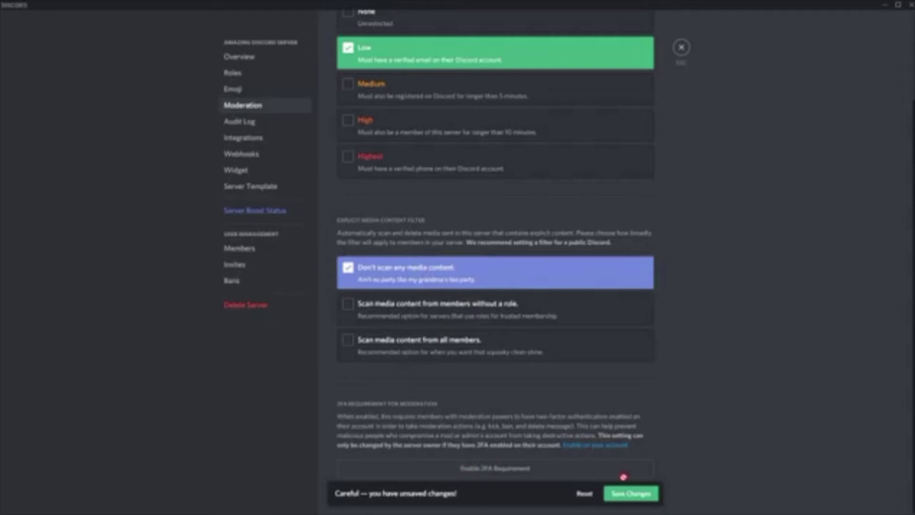
click(623, 494)
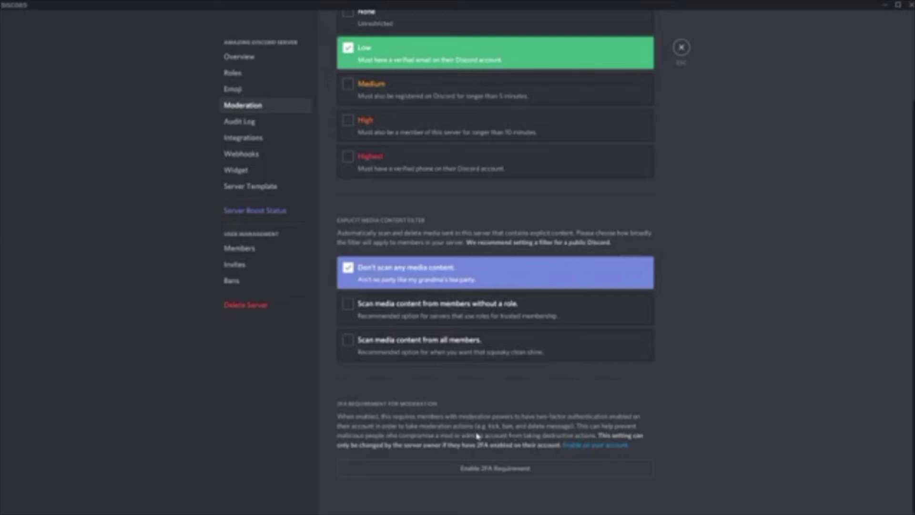
Step: Look through the server's audit log entries down to the oldest one and back
click(255, 123)
scroll(517, 263, down, 10)
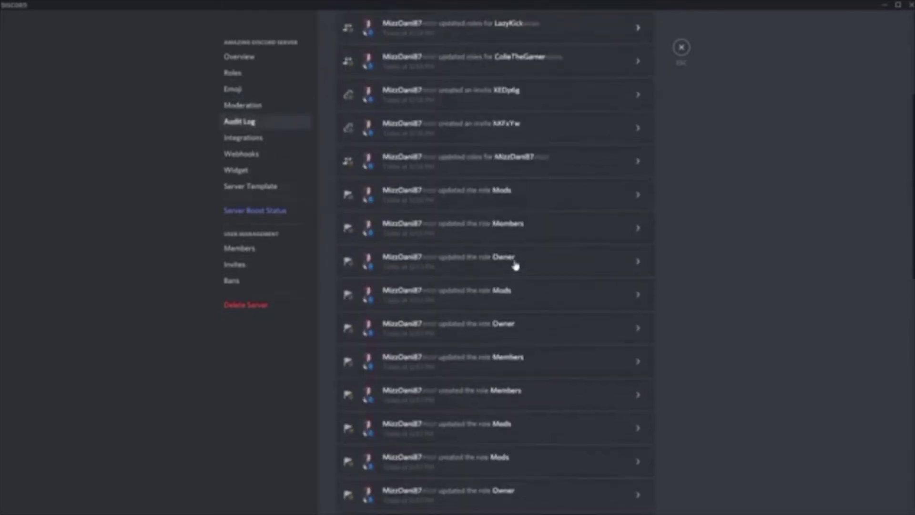
scroll(516, 264, down, 3)
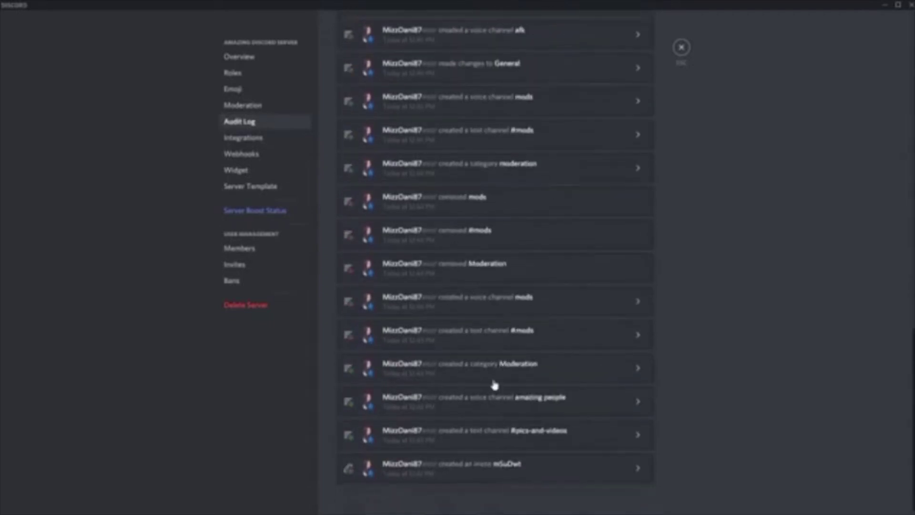
scroll(507, 459, up, 6)
scroll(506, 460, up, 5)
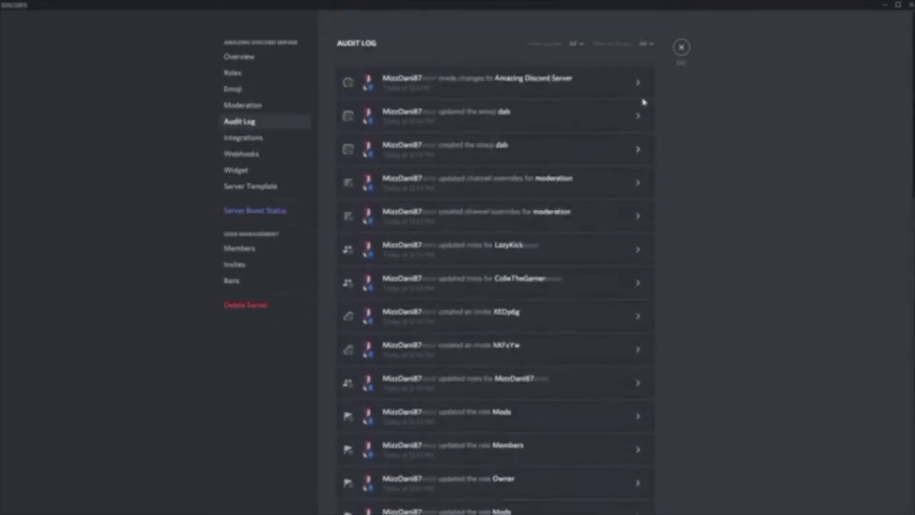
Step: Check the audit log's user and action filters, and filter the entries by the Ban Member action
click(579, 43)
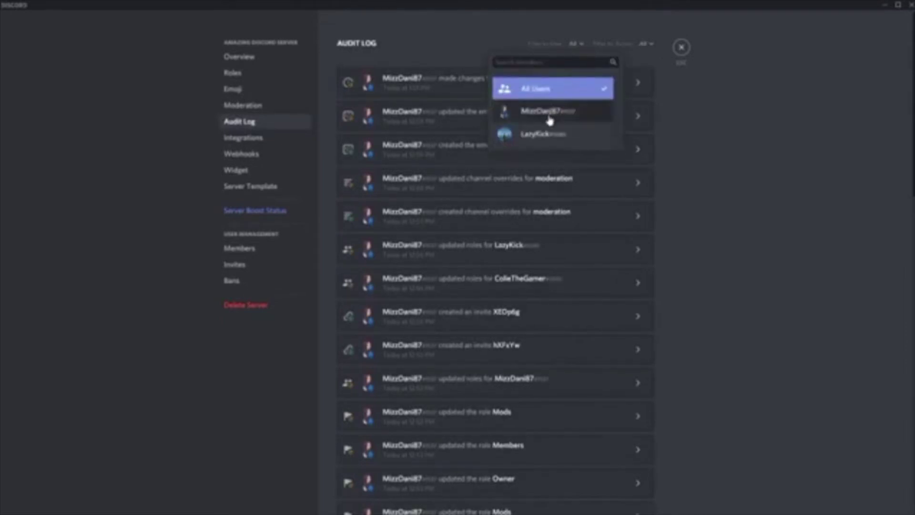
click(643, 45)
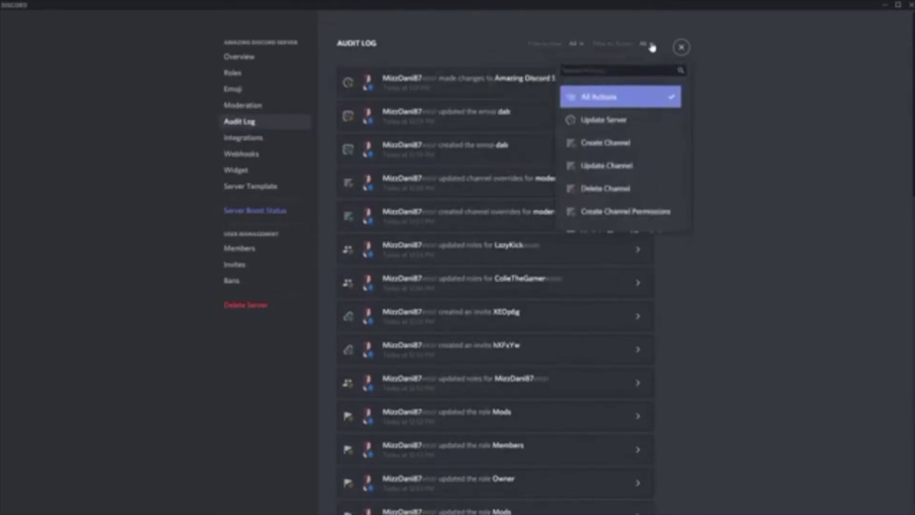
scroll(615, 165, down, 5)
scroll(613, 176, down, 5)
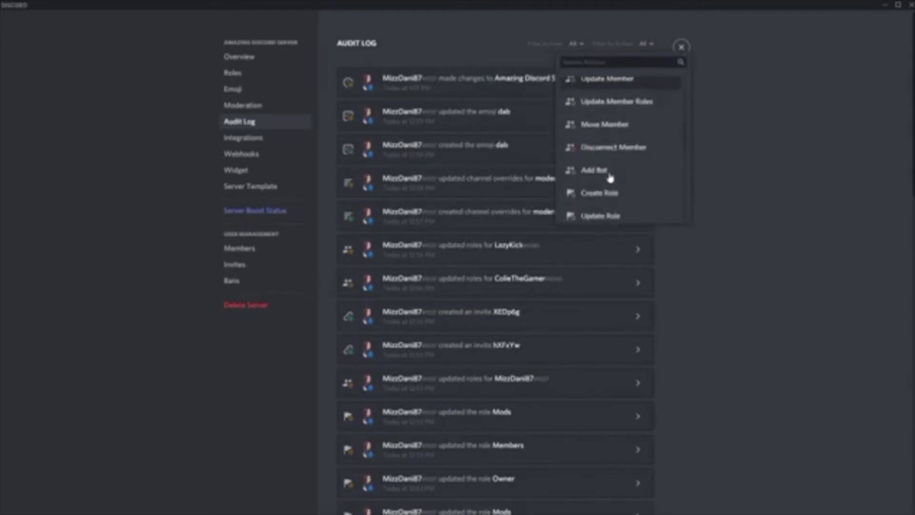
scroll(608, 183, up, 3)
scroll(607, 186, up, 4)
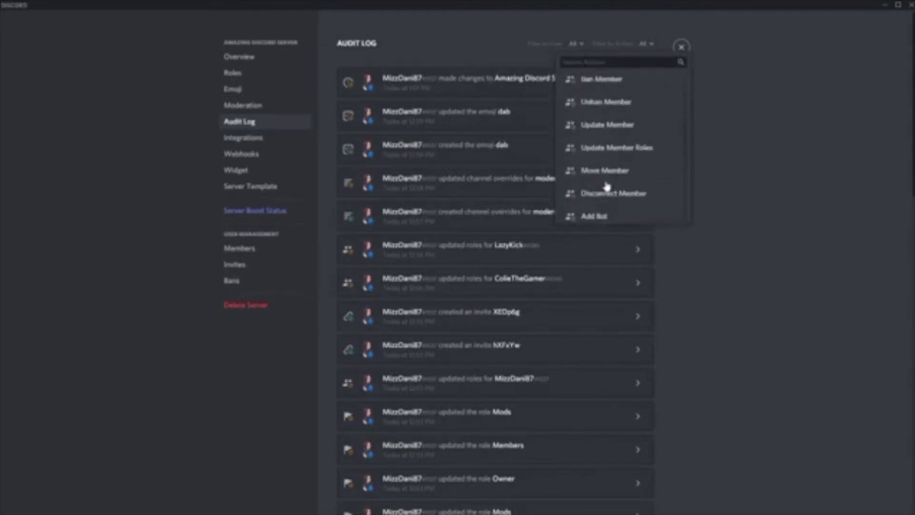
click(603, 133)
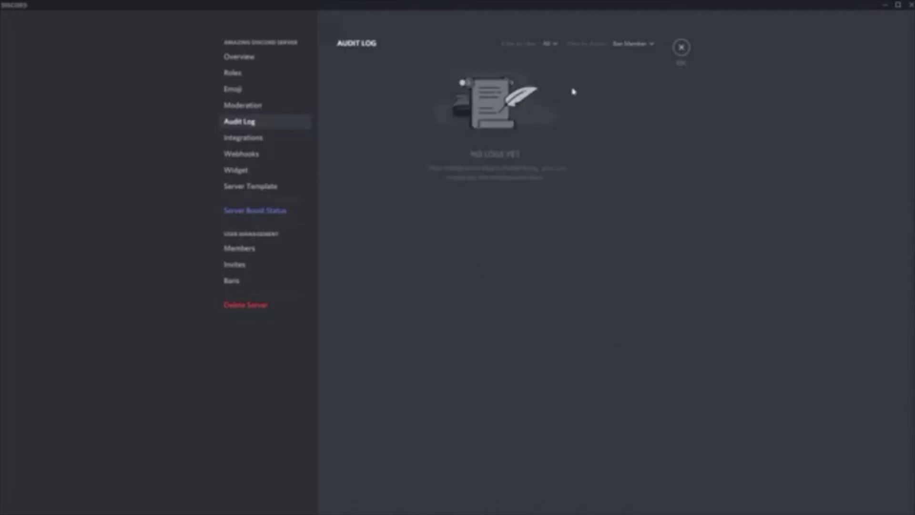
Step: Allow synced subscribers to use the Twitch custom emoticons through the server's Twitch integration, and leave the settings
click(245, 142)
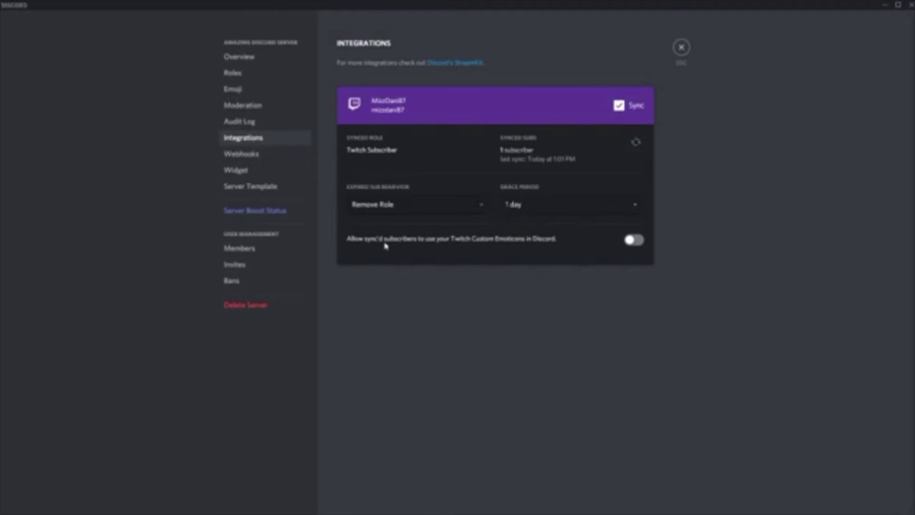
click(636, 248)
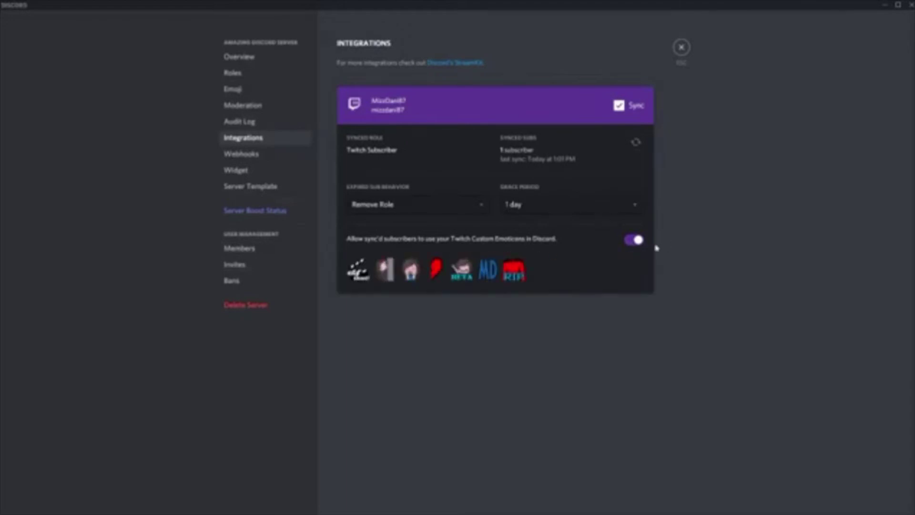
click(681, 51)
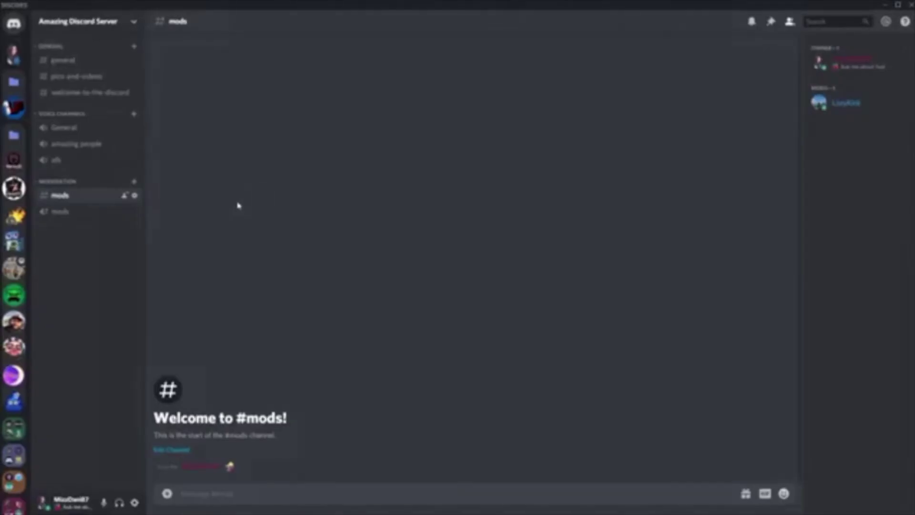
Step: Reorder the server roles so Twitch Subscriber and its Tier 3, Tier 2 and Tier 1 roles sit directly below Mods in that order
click(125, 22)
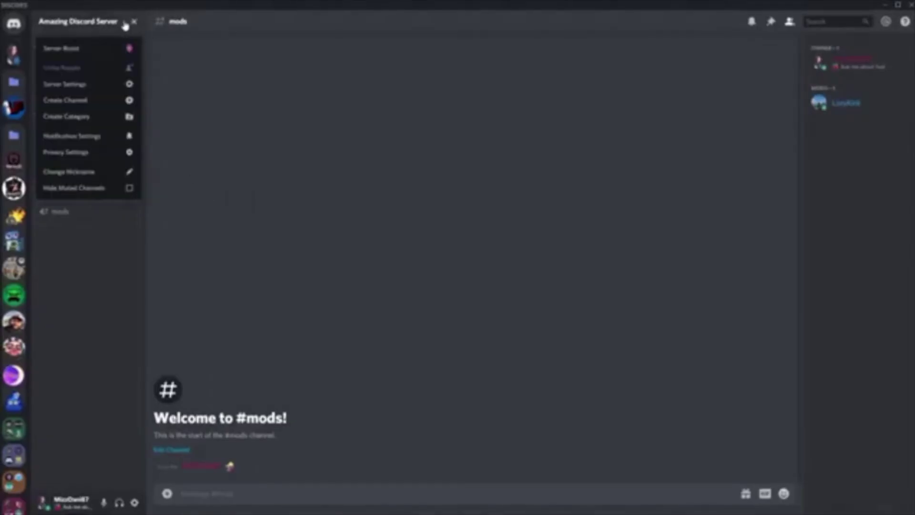
click(88, 85)
click(255, 73)
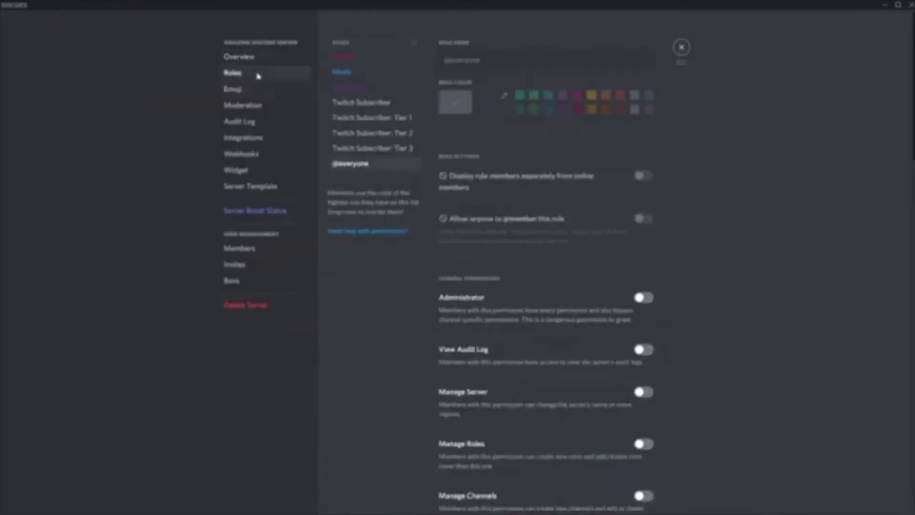
click(352, 102)
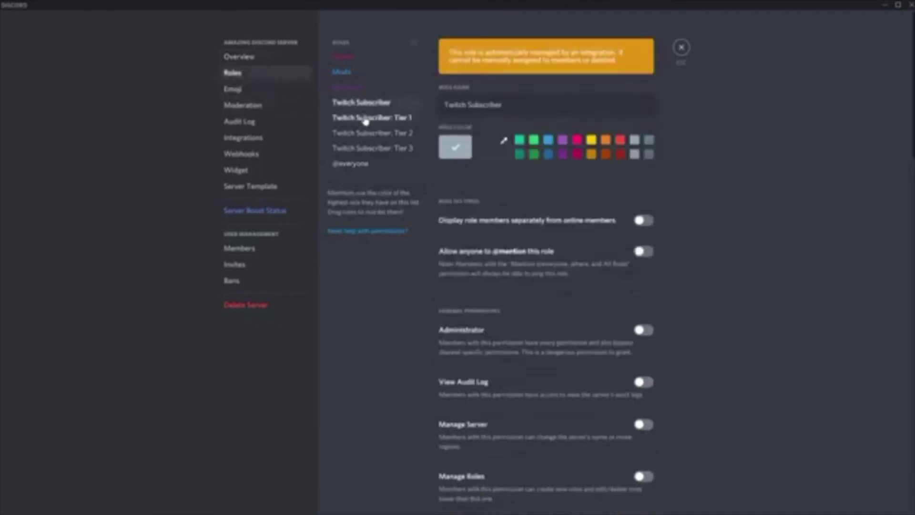
click(368, 133)
click(365, 150)
click(365, 104)
drag(364, 106, 365, 88)
drag(365, 119, 364, 104)
mouse_move(365, 134)
mouse_down()
mouse_move(366, 110)
mouse_move(376, 139)
mouse_move(375, 104)
mouse_move(373, 118)
mouse_up()
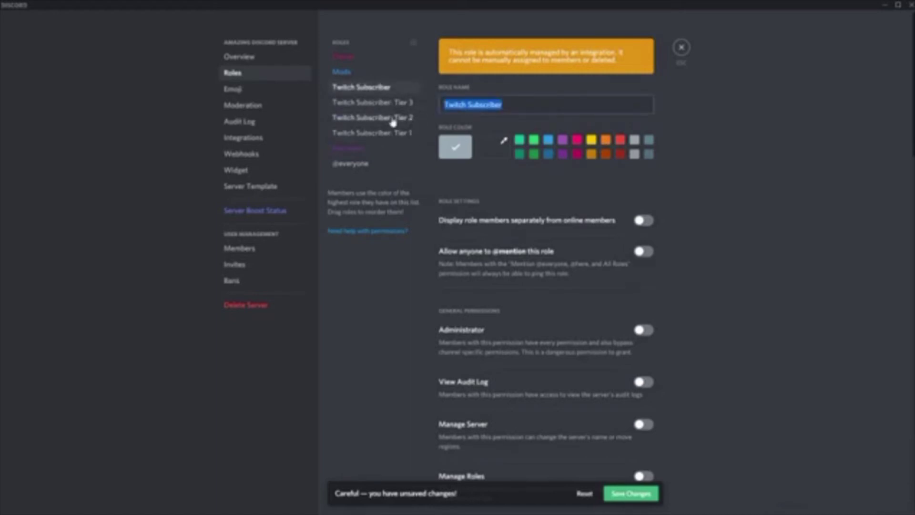
Step: Rename the Twitch Subscriber role as Sub and the Twitch Subscriber: Tier 3 role as Sub lvl 3
text(Sub)
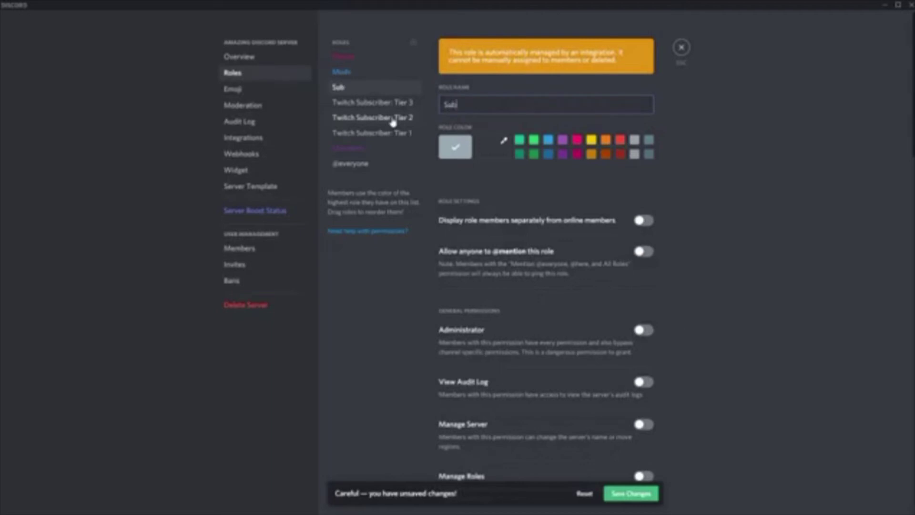
click(399, 102)
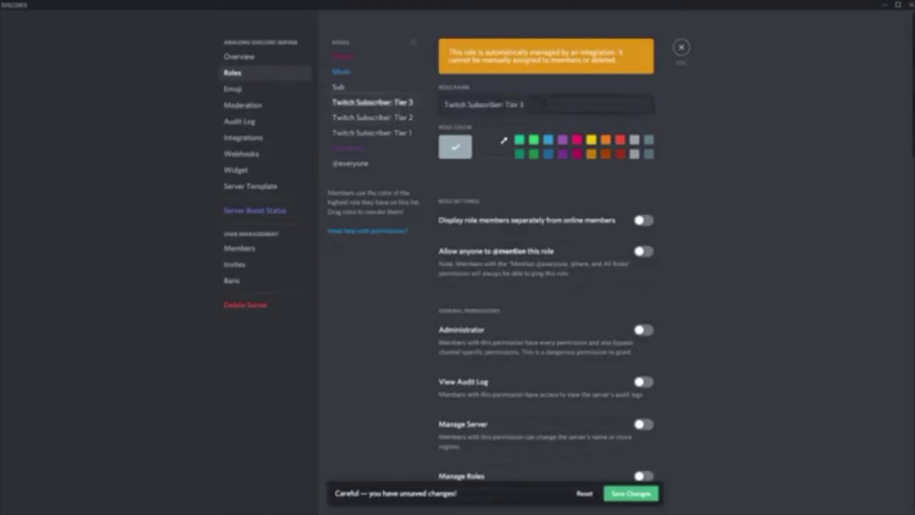
text(Sub)
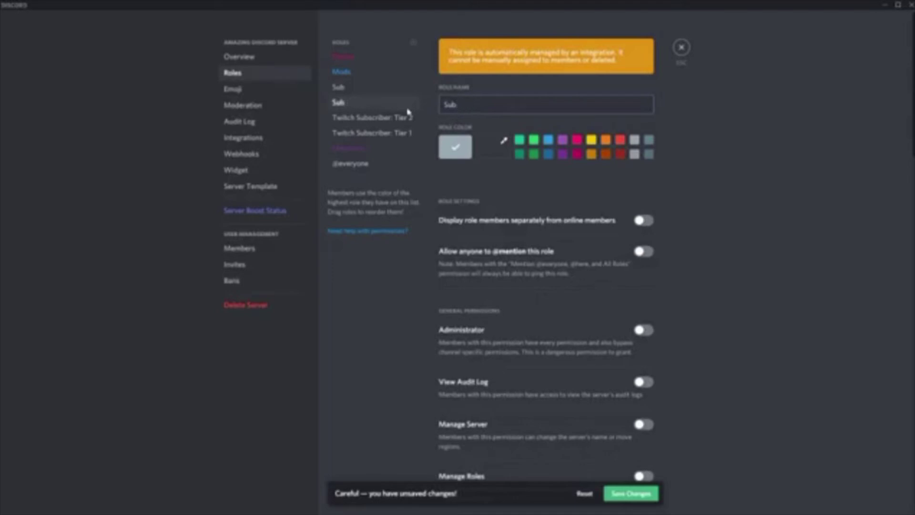
text(s ksvl 3)
Step: Rename the Twitch Subscriber: Tier 2 role as Sub lvl 2 and the Tier 1 role as Sub lvl 1
click(398, 117)
drag(524, 105, 410, 102)
text(Su)
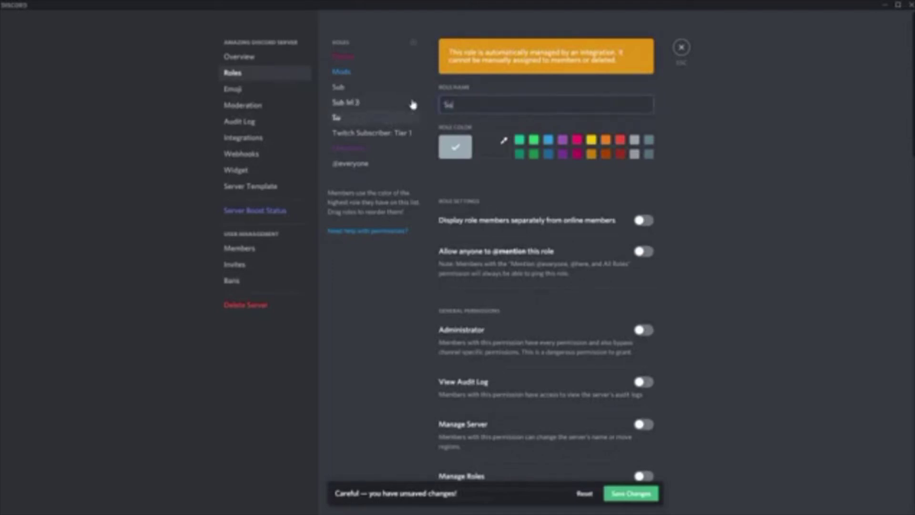
text(b lvl 2)
click(387, 133)
drag(525, 104, 378, 120)
text(Sub)
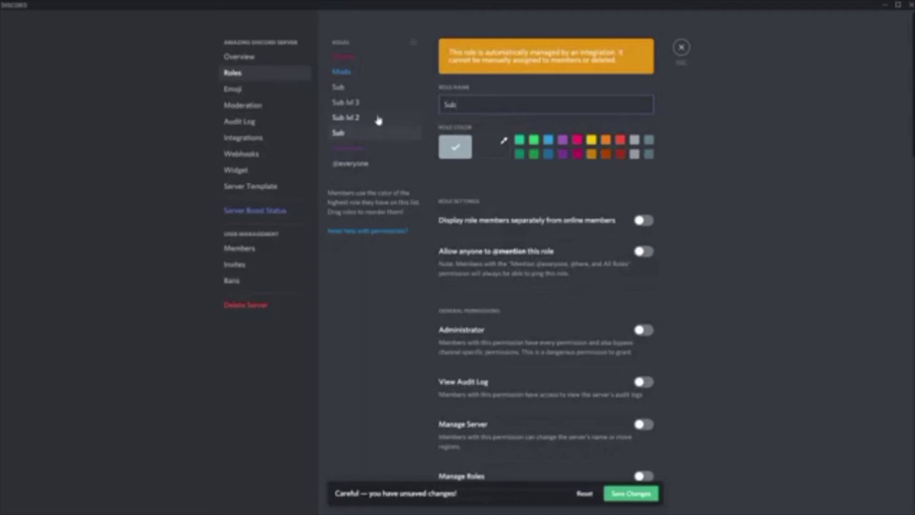
text( lvl 1)
Step: Try the Sub role below Sub lvl 1 in the role order, and move it back above Sub lvl 3
drag(339, 87, 356, 137)
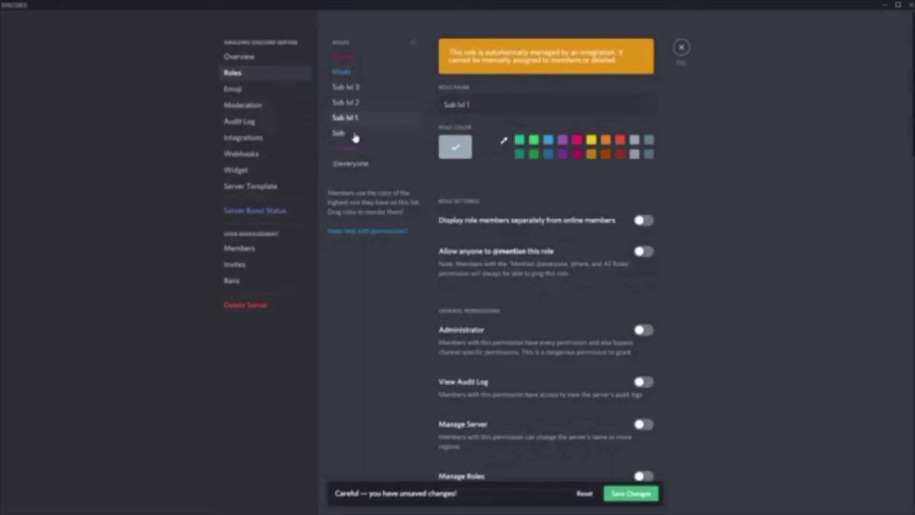
click(362, 92)
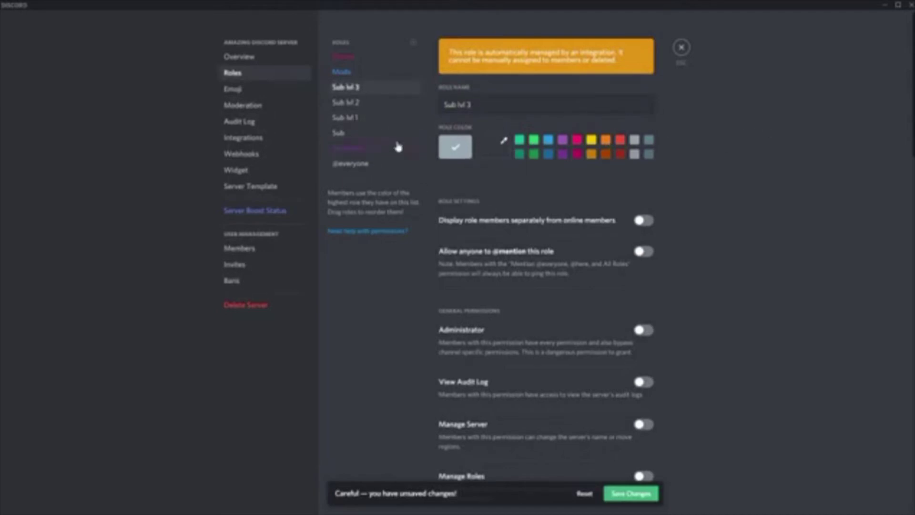
drag(344, 134, 352, 90)
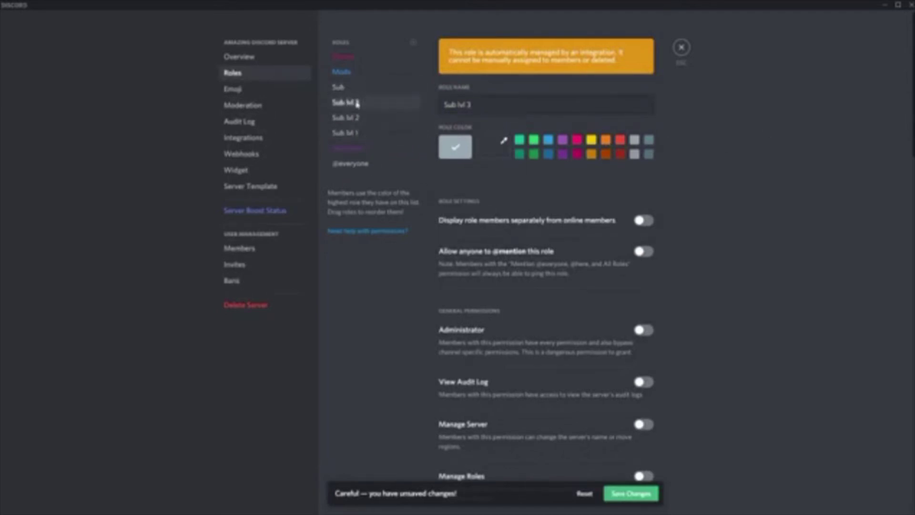
click(365, 136)
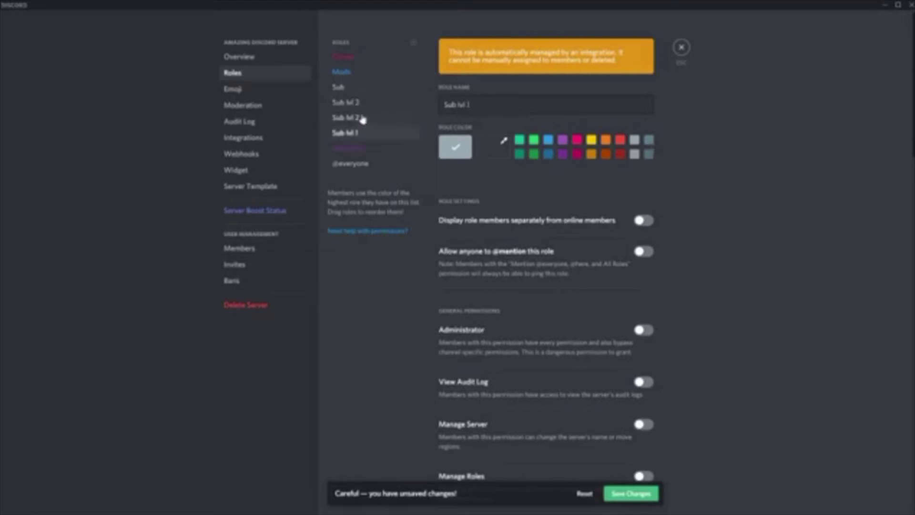
click(363, 118)
click(361, 104)
click(355, 120)
click(356, 137)
click(356, 119)
click(352, 133)
click(360, 102)
click(357, 134)
click(361, 105)
click(361, 134)
click(360, 103)
click(359, 134)
click(360, 104)
click(360, 118)
click(359, 103)
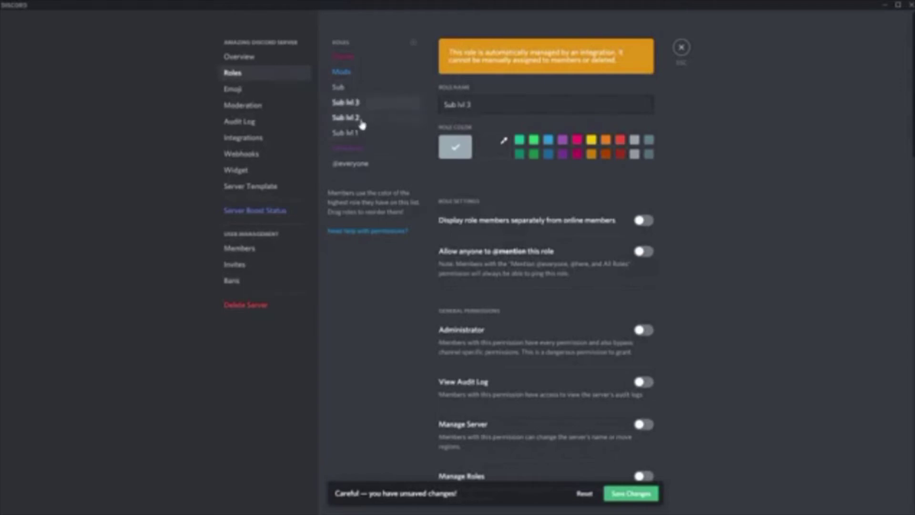
click(360, 134)
click(359, 119)
Step: Display members of the Sub lvl 3, Sub lvl 2 and Sub lvl 1 roles separately from online members
click(359, 105)
click(644, 221)
click(362, 119)
click(642, 220)
click(350, 133)
click(644, 220)
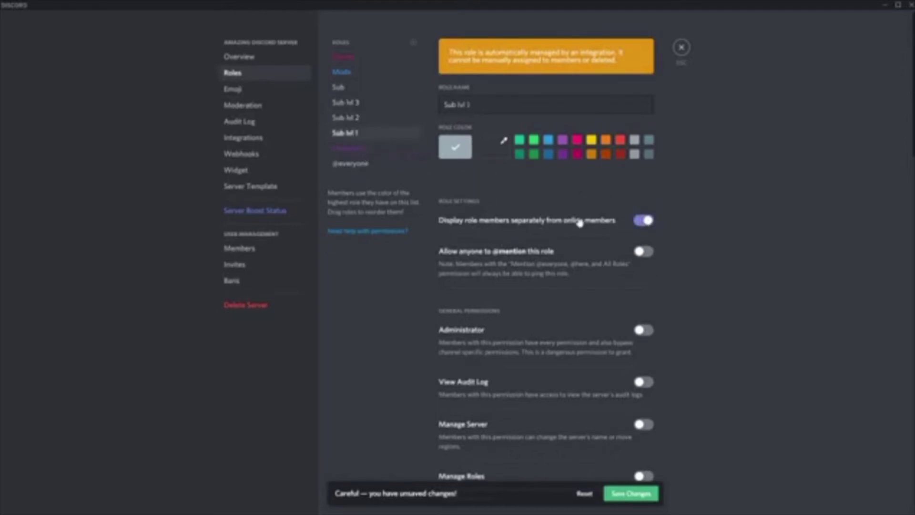
Step: Set the Sub role's colour to bright yellow, save the role changes and leave the server settings
click(354, 95)
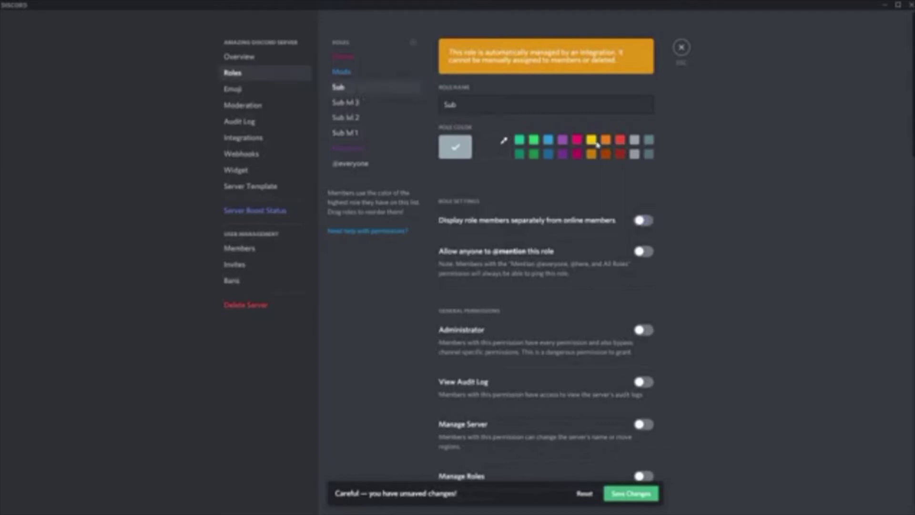
click(596, 143)
click(642, 493)
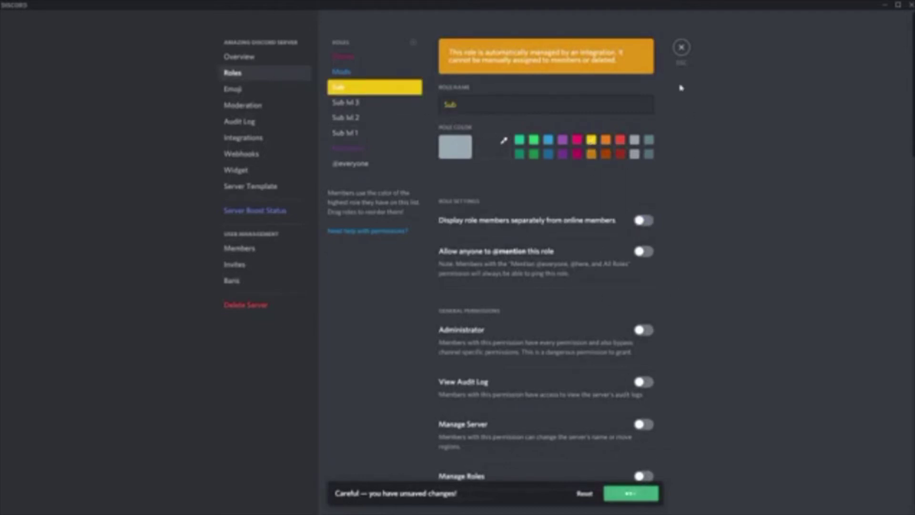
click(682, 49)
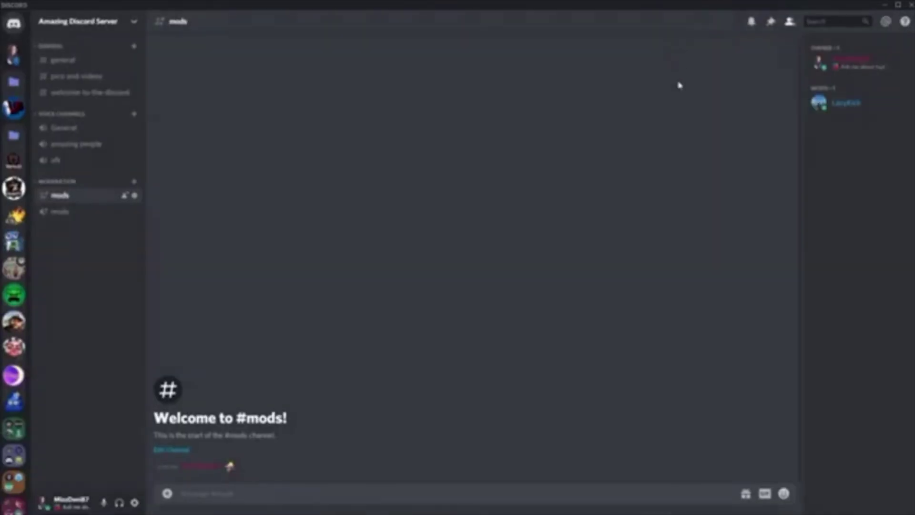
Step: Check the roles assigned to the server owner on their profile card in the member list
click(848, 102)
click(854, 87)
click(861, 62)
click(861, 62)
click(860, 63)
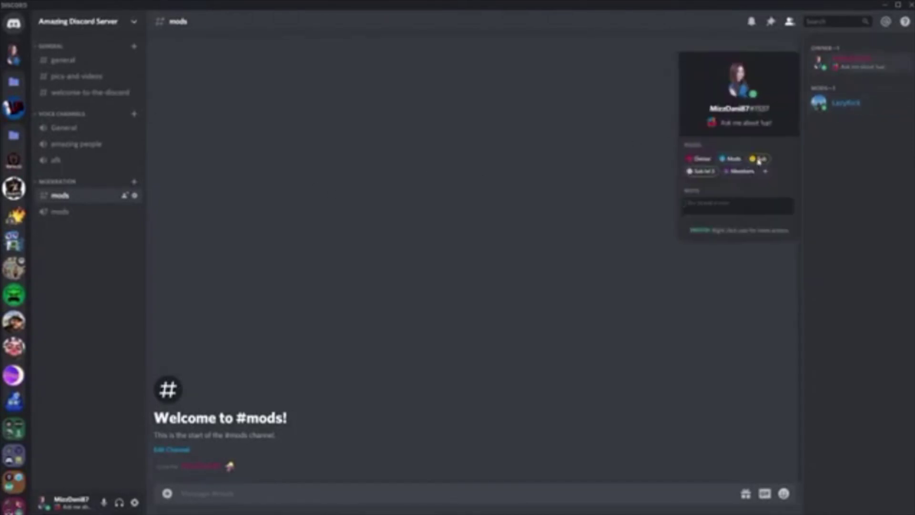
click(477, 221)
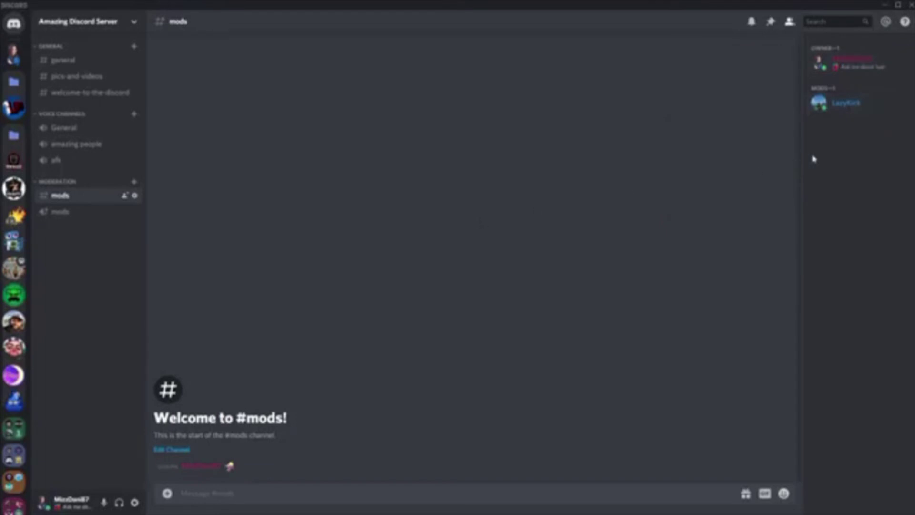
click(854, 67)
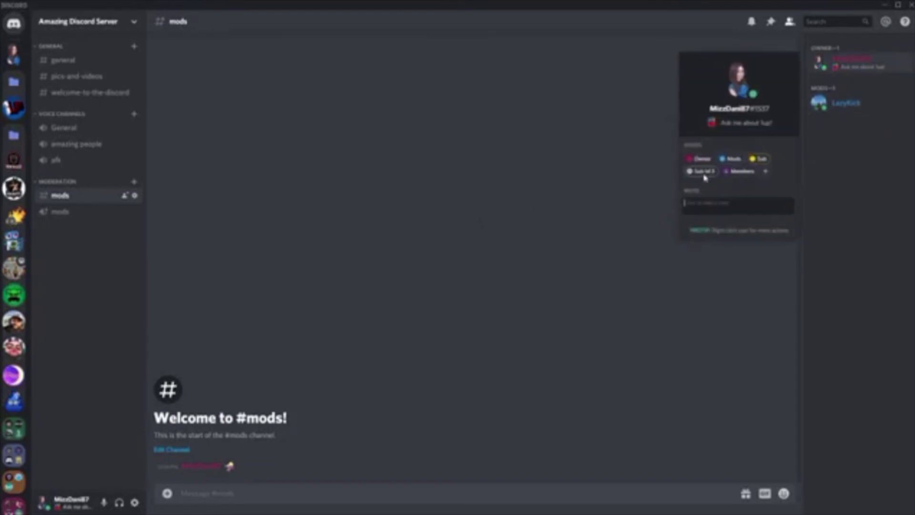
click(656, 188)
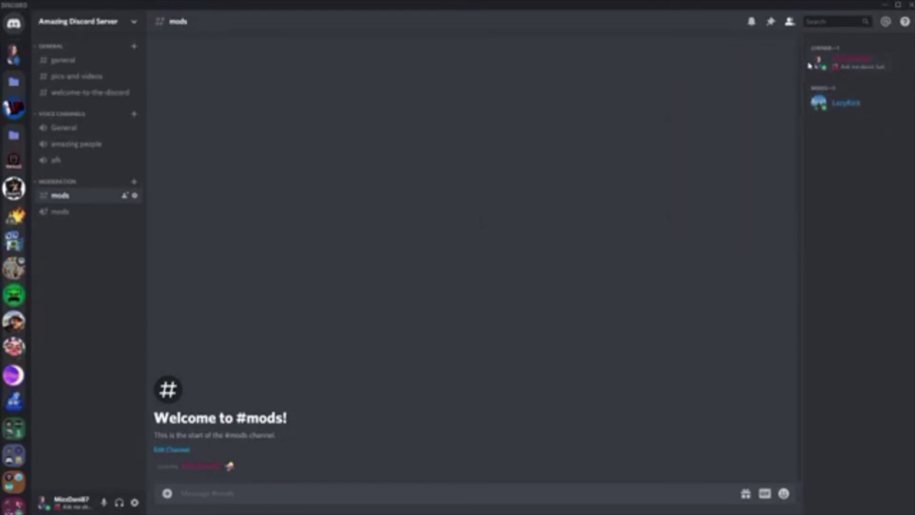
click(847, 67)
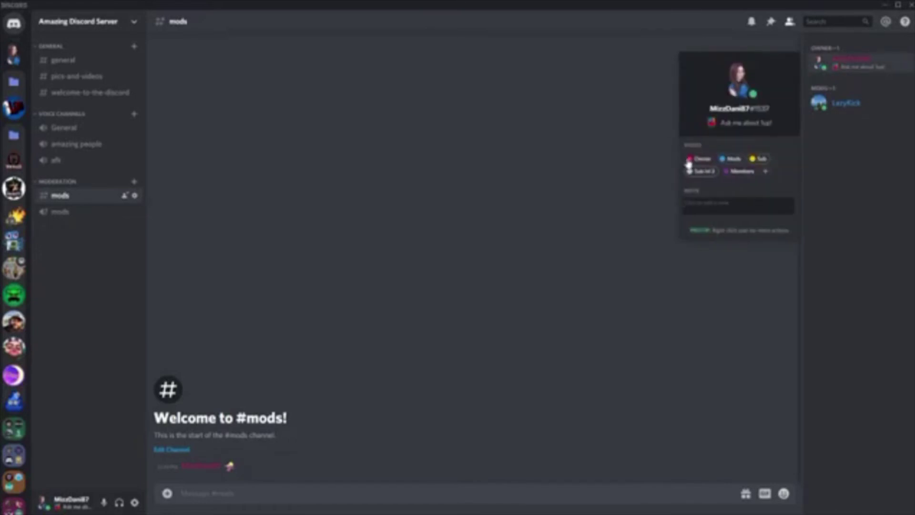
click(530, 165)
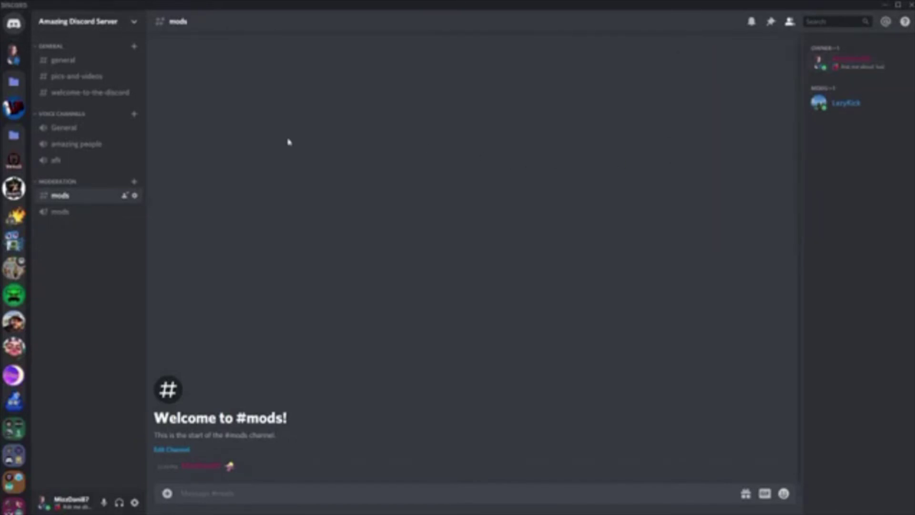
Step: Create a private category named "sub only zone" that only the Sub role can access
right_click(69, 239)
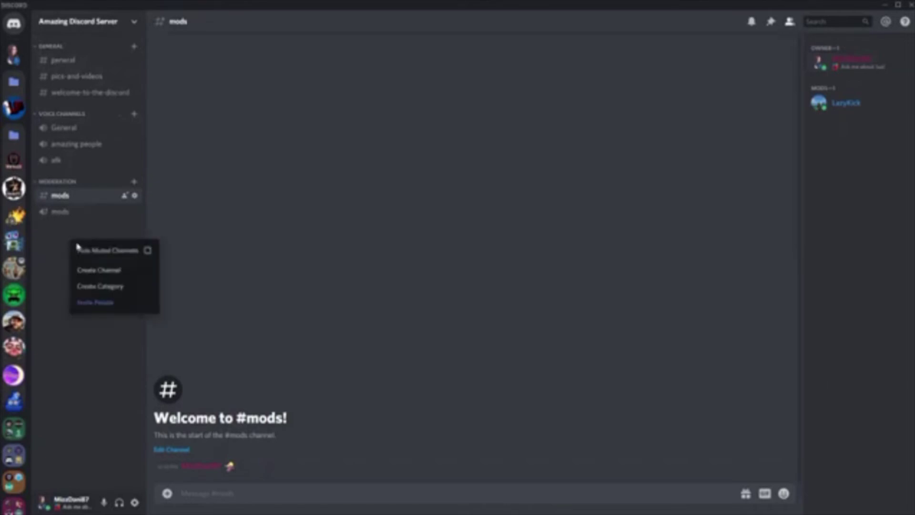
click(111, 288)
text(sub c)
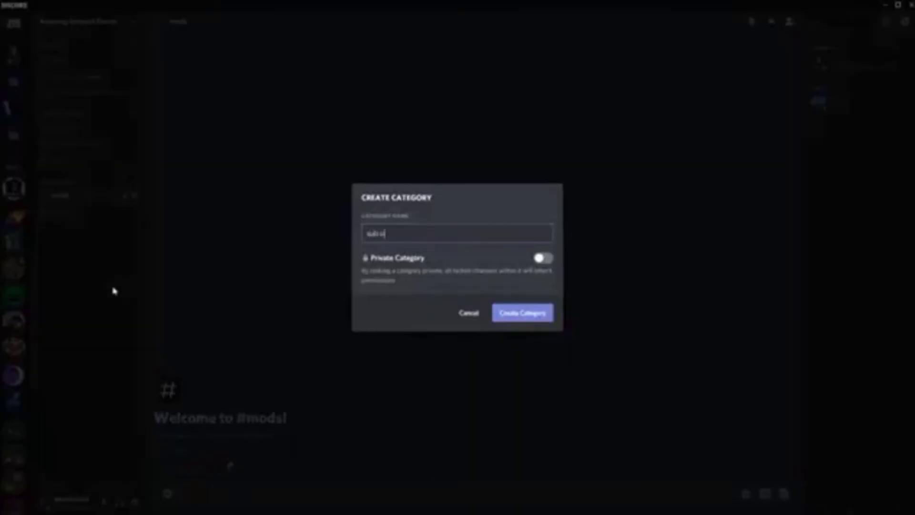
text(nly zone)
click(543, 259)
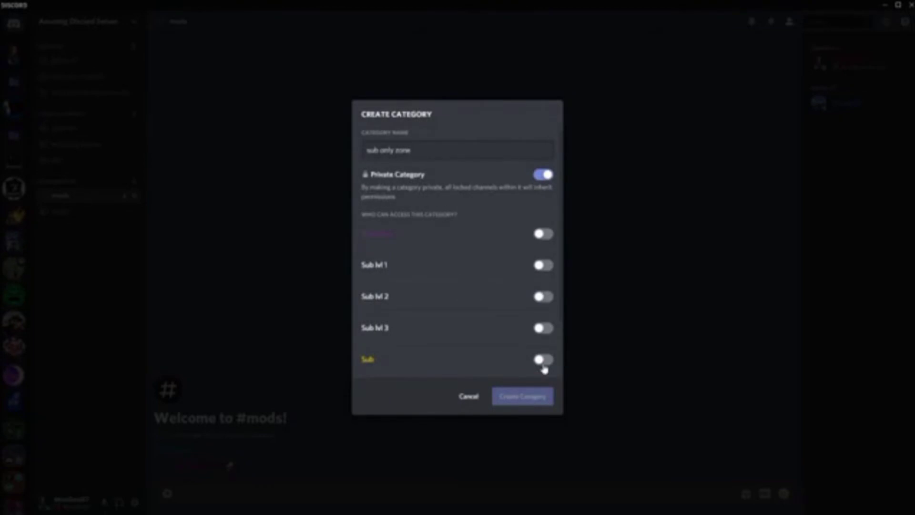
click(544, 361)
click(513, 402)
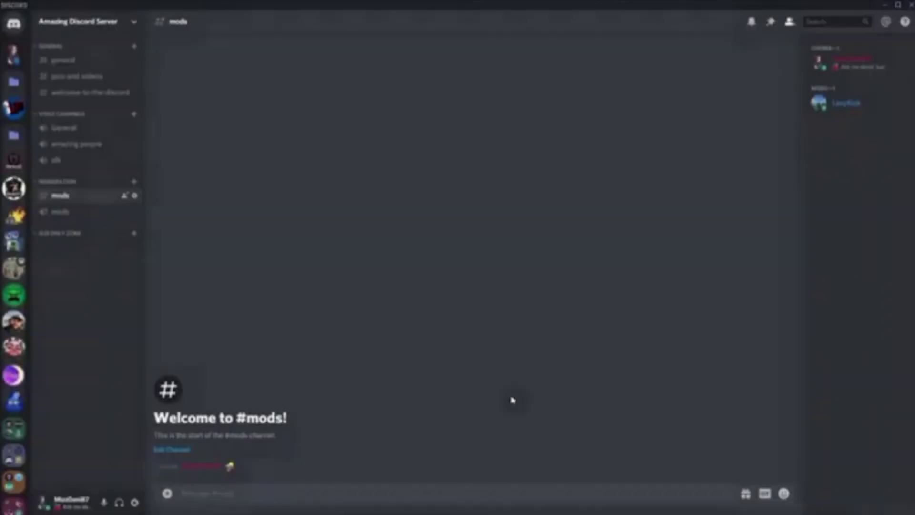
Step: Create a text channel named subc-hat in the Sub Only Zone category
click(135, 235)
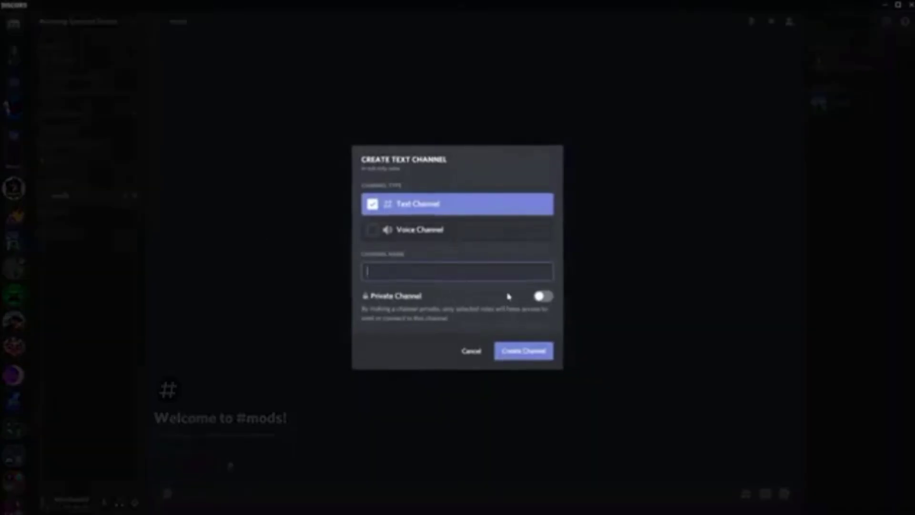
text(sub-fan)
key(Return)
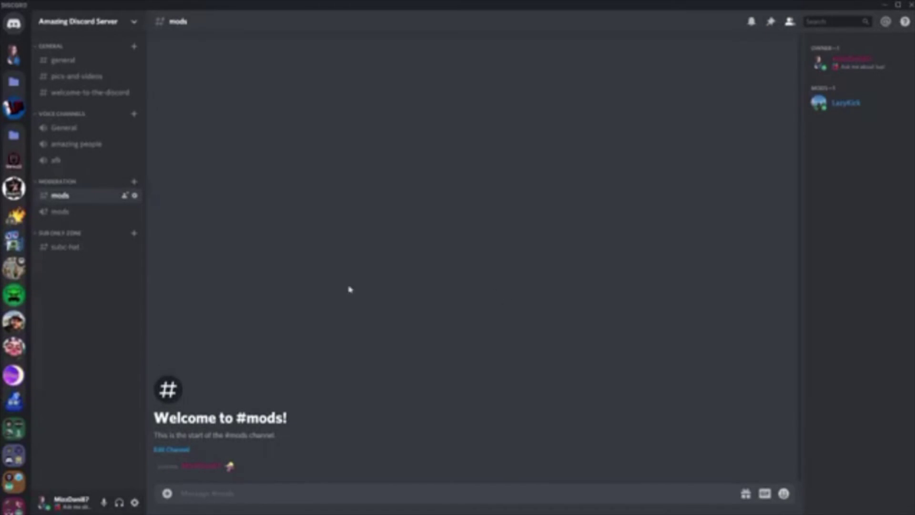
Step: Rename the new channel in the Sub Only Zone category as sub-chat, save the change and leave its settings
click(77, 248)
right_click(77, 247)
click(108, 333)
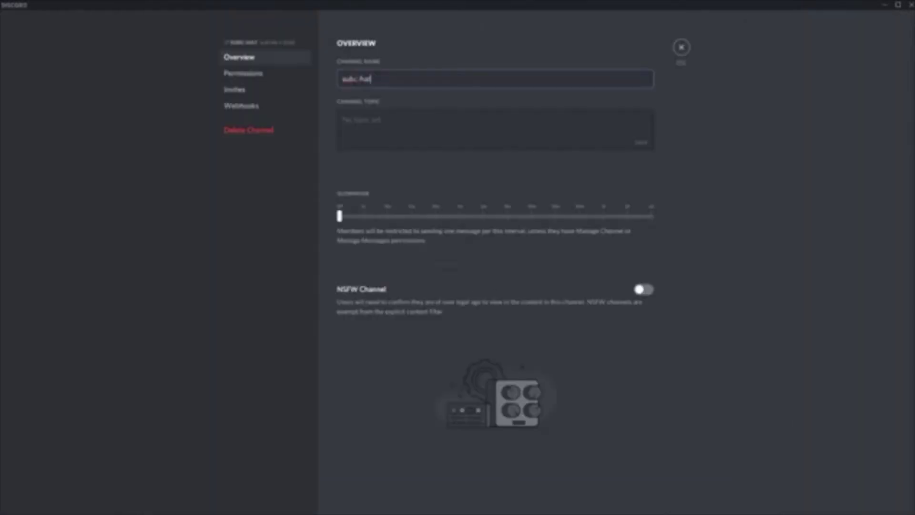
click(355, 78)
text(-)
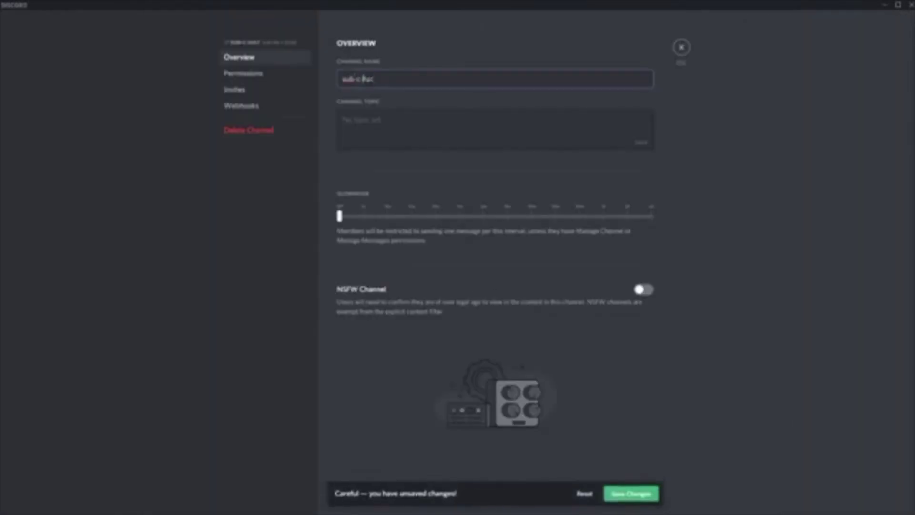
key(Right)
key(Delete)
click(629, 493)
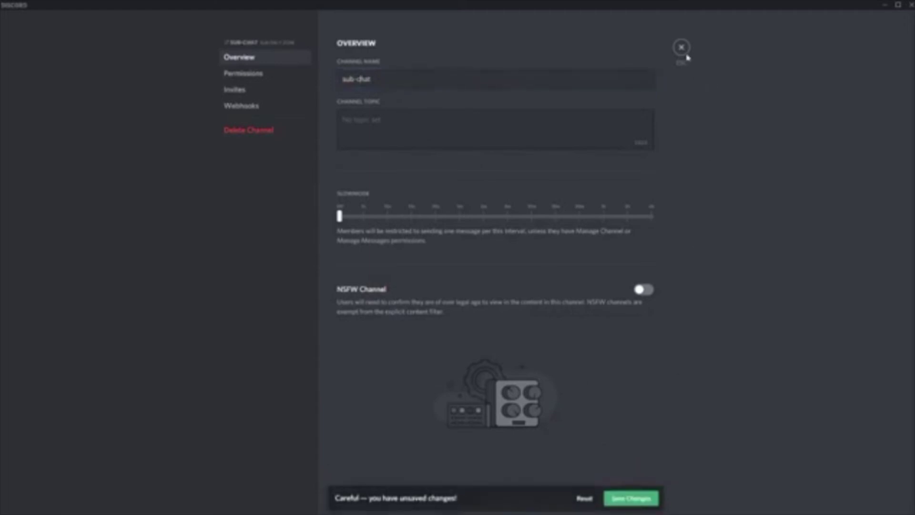
click(683, 49)
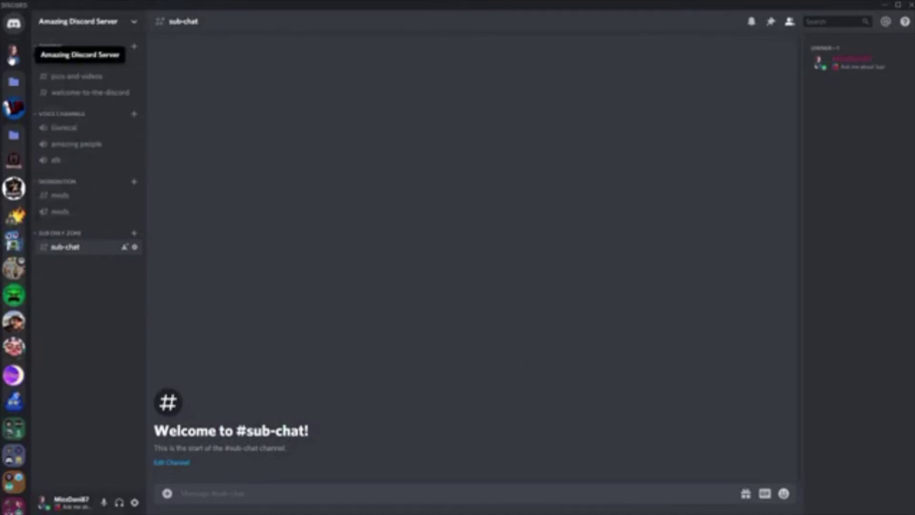
Step: Review the Integrations, Webhooks, Widget and Server Template pages in Amazing Discord Server's settings
click(90, 35)
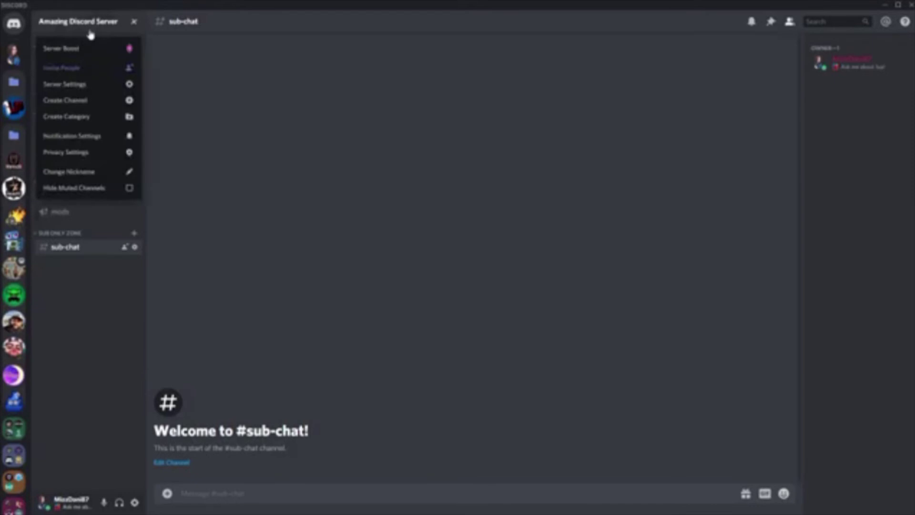
click(83, 86)
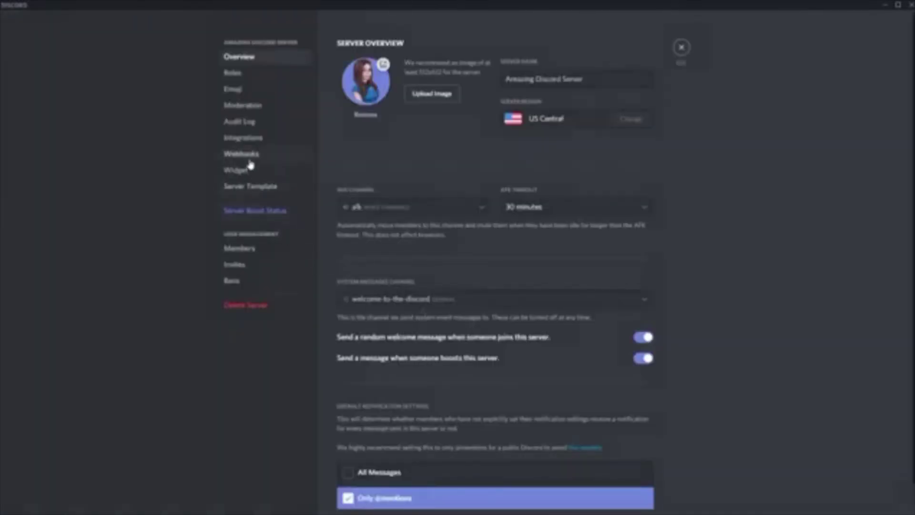
click(250, 139)
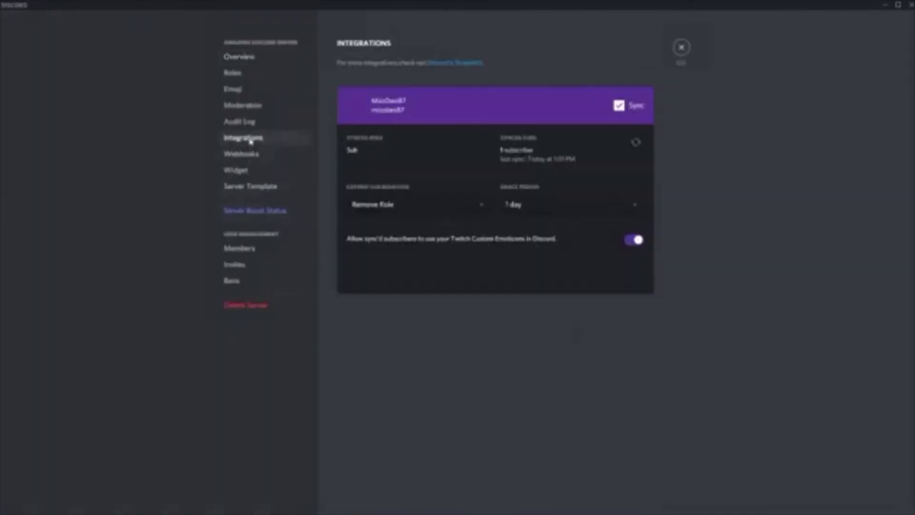
click(243, 154)
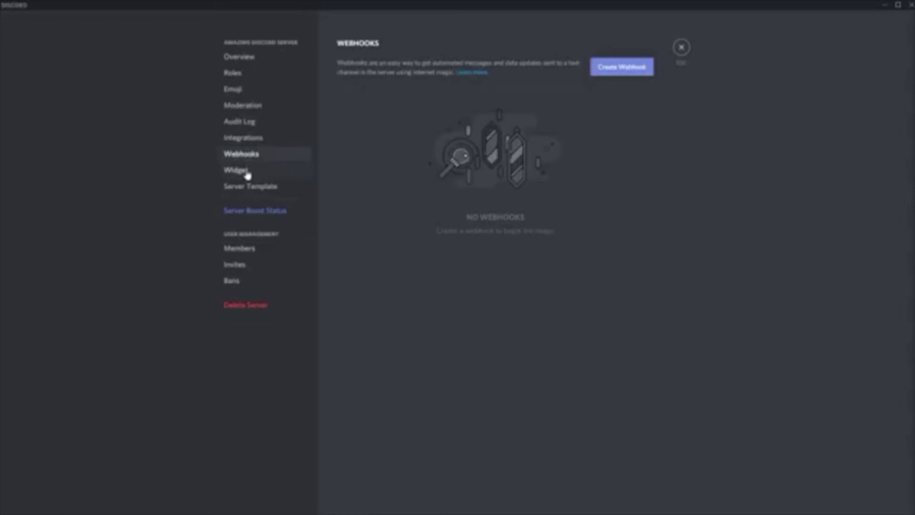
click(247, 174)
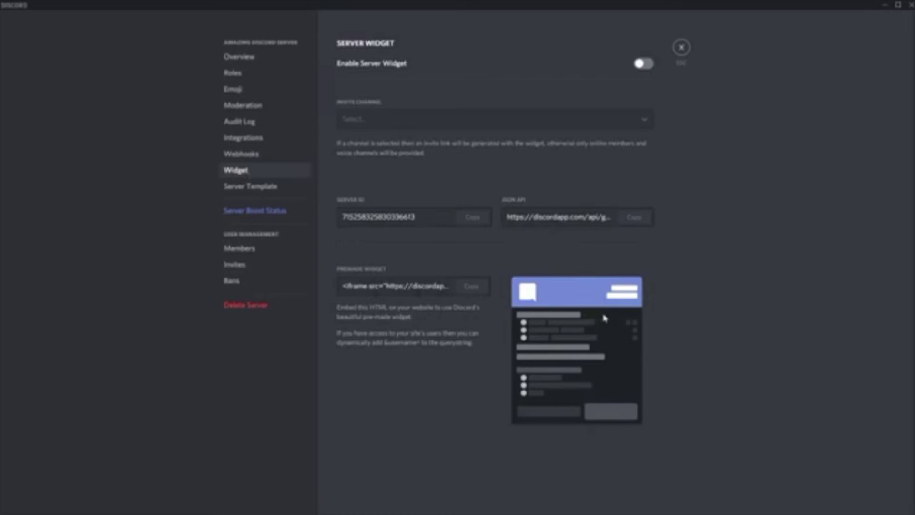
click(254, 189)
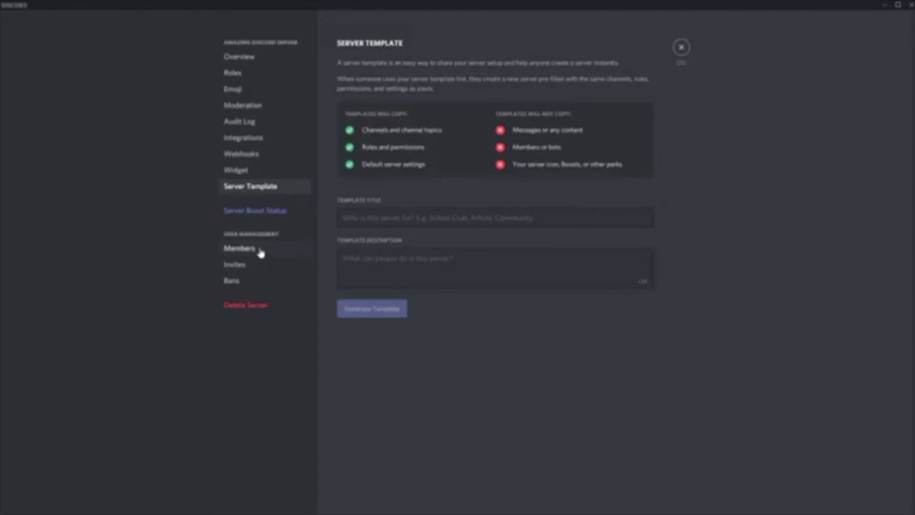
Step: Review the server's Boost Status perks, Members, Invites and Bans pages, and leave the server settings
click(256, 214)
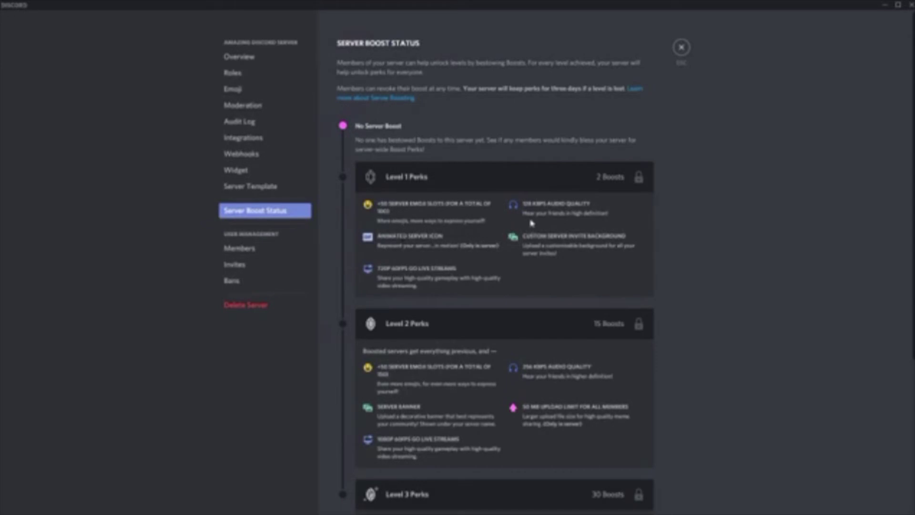
scroll(419, 352, down, 2)
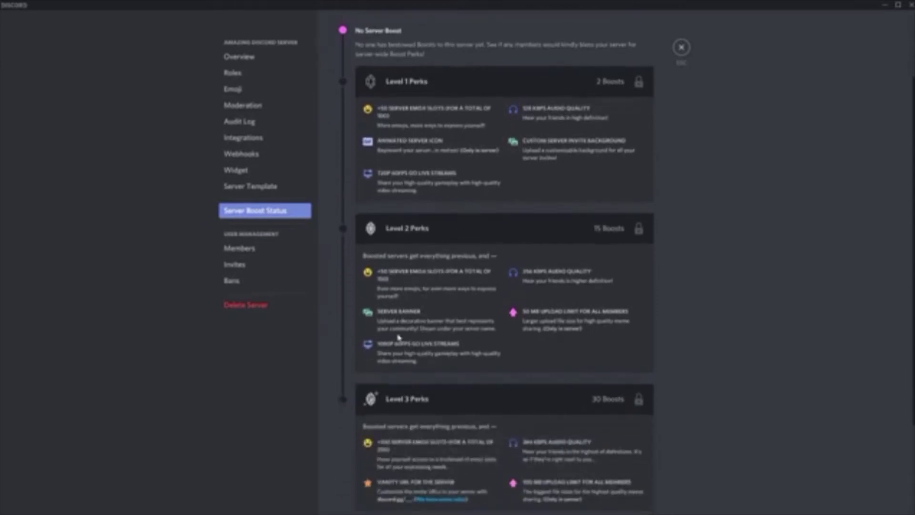
click(234, 248)
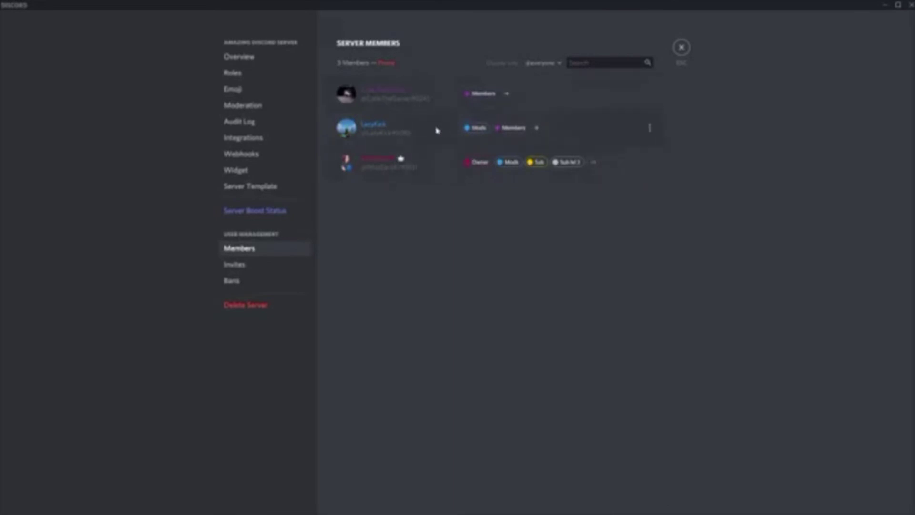
click(252, 265)
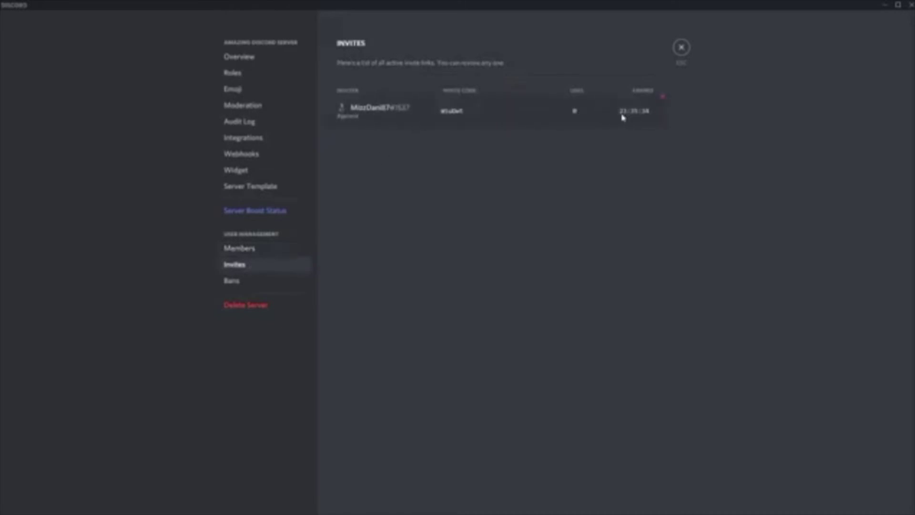
click(235, 284)
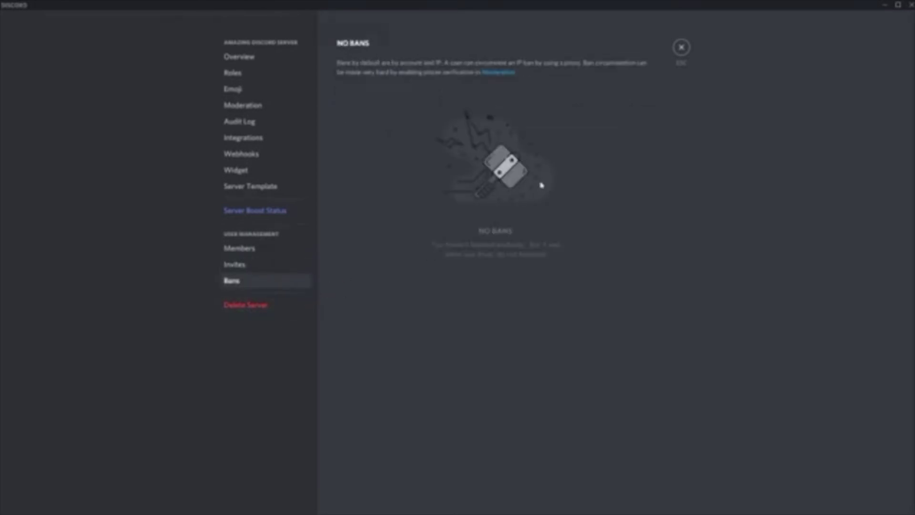
click(681, 47)
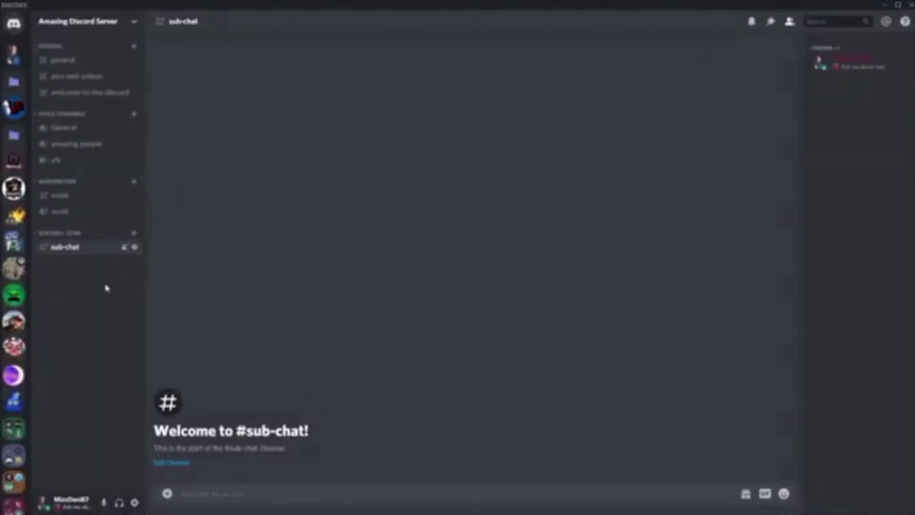
Step: Generate a server invite link from sub-chat that never expires and has no limit on uses, and copy it
click(125, 248)
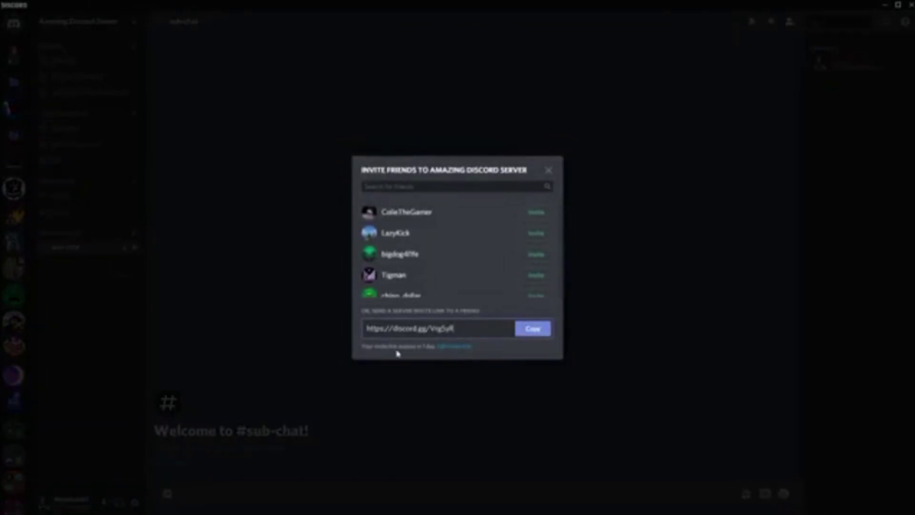
click(457, 347)
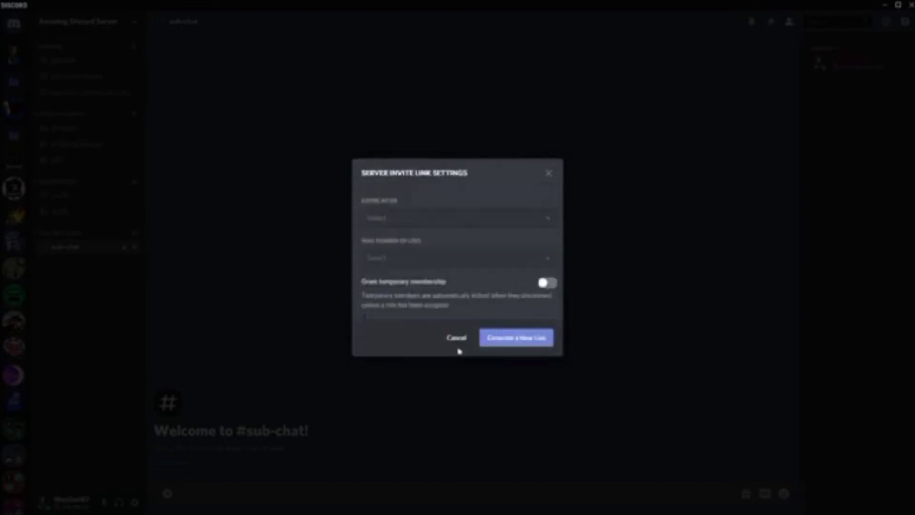
click(405, 222)
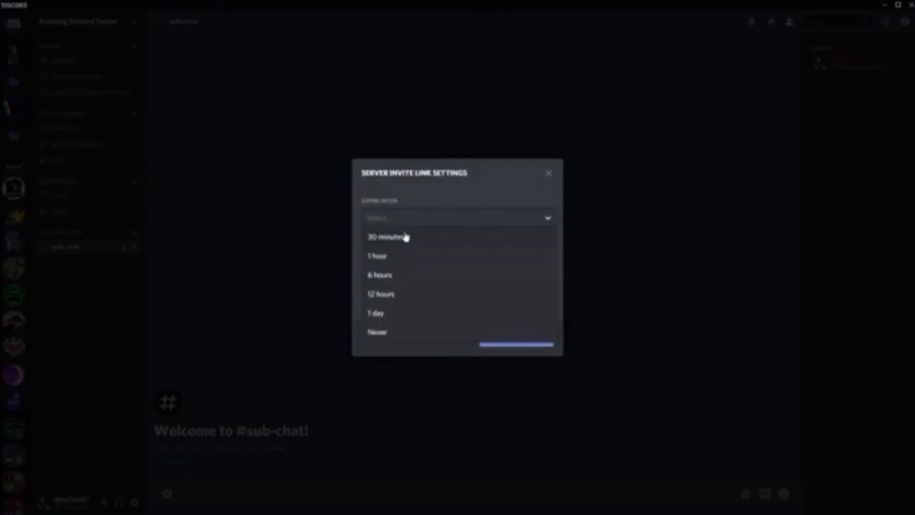
click(390, 334)
click(416, 259)
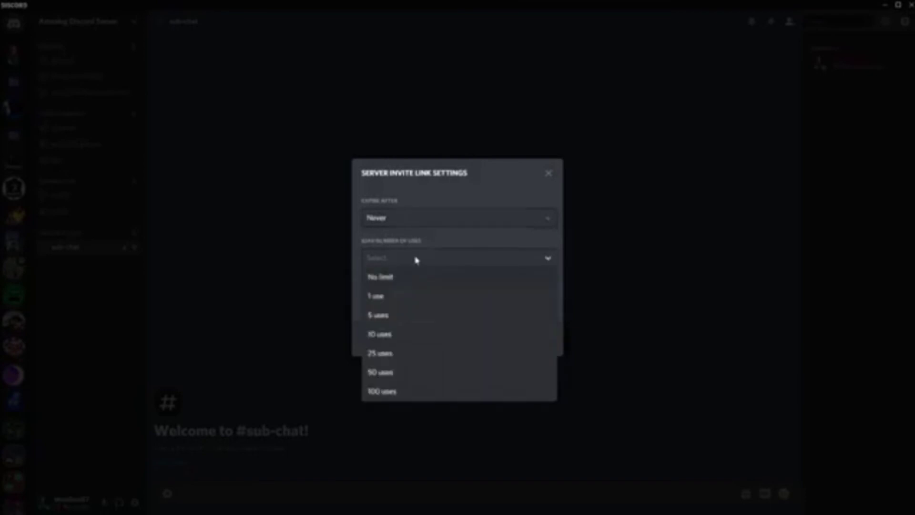
click(412, 278)
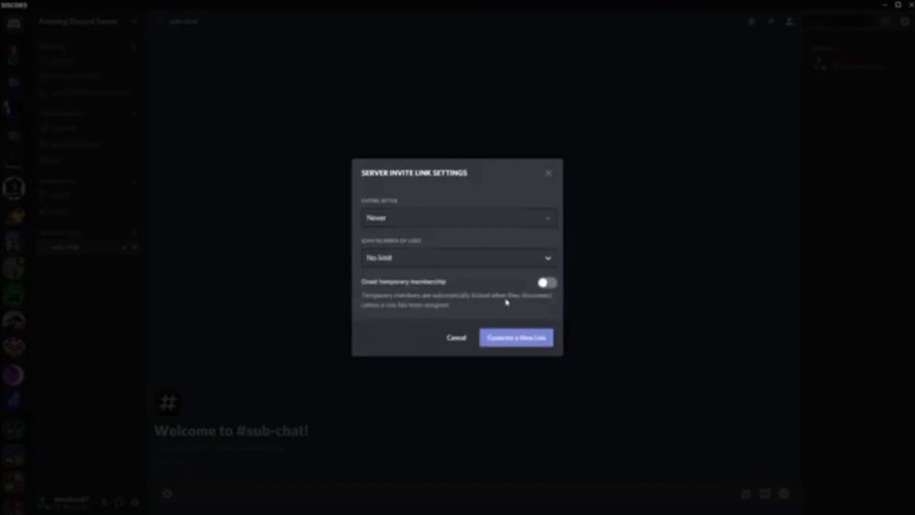
click(506, 343)
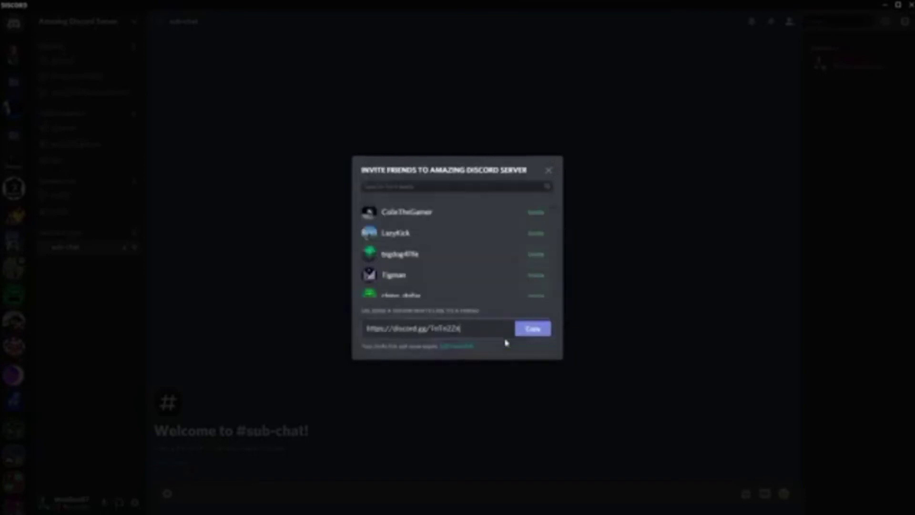
click(538, 336)
click(639, 343)
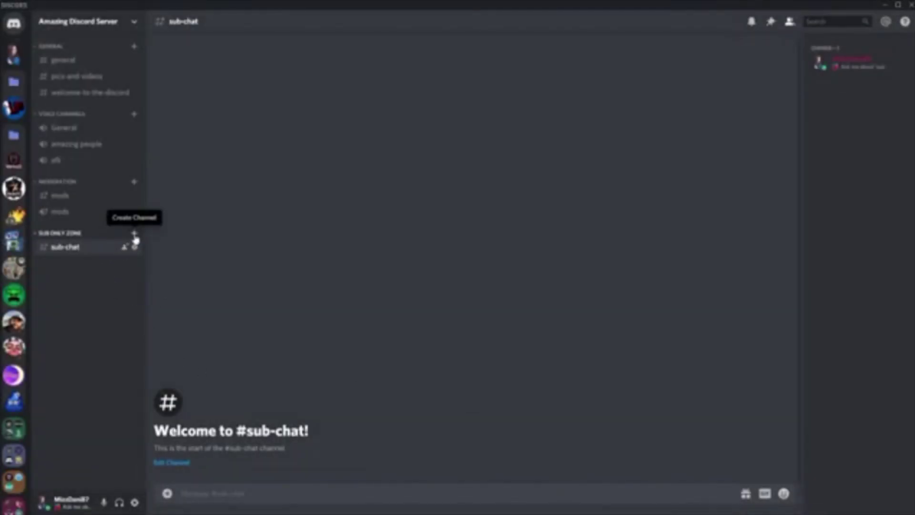
Step: Look through the channel list of the OneUp server
click(10, 110)
scroll(110, 257, down, 5)
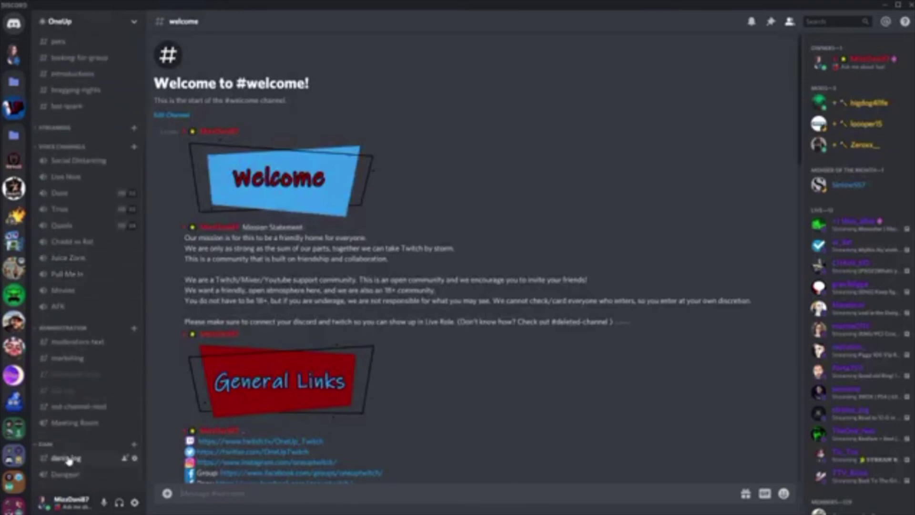
Step: Return to Amazing Discord Server and send the copied invite link as a message in sub-chat
click(14, 55)
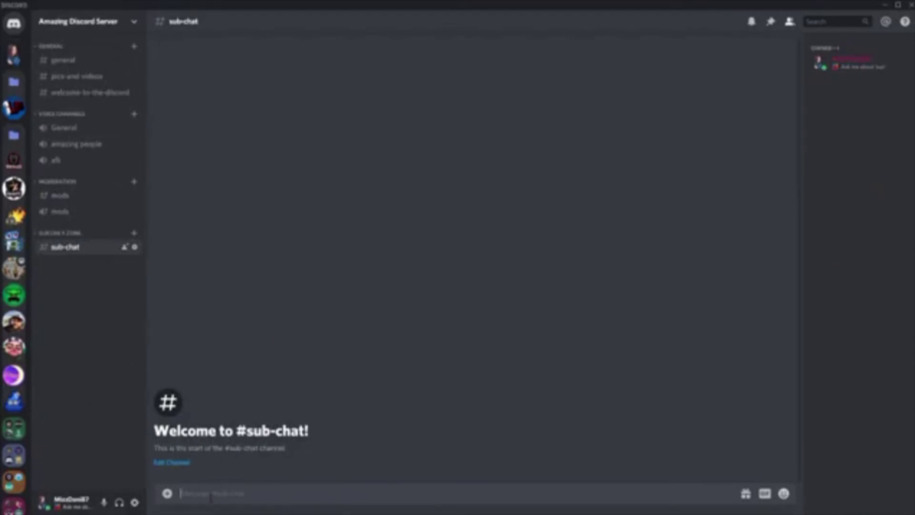
key(ctrl+v)
key(Return)
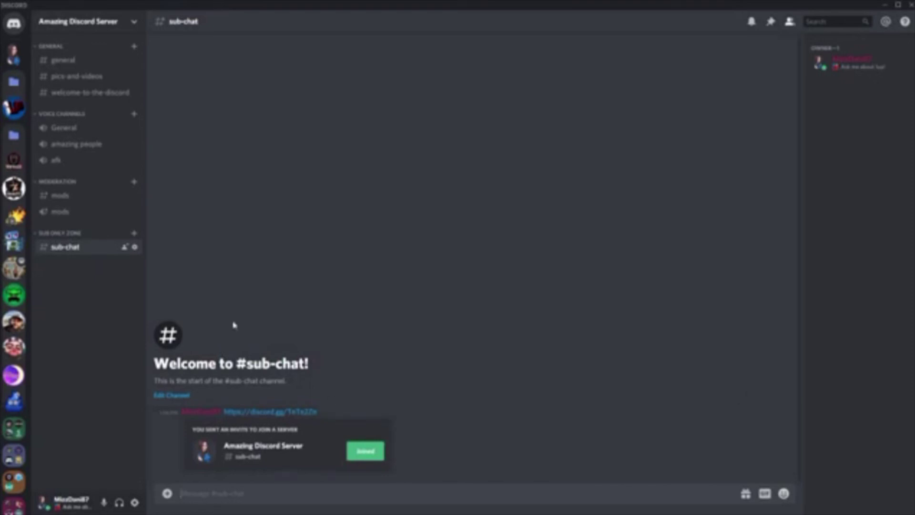
Step: Add a notification override for the general text channel in Amazing Discord Server's notification settings
click(98, 21)
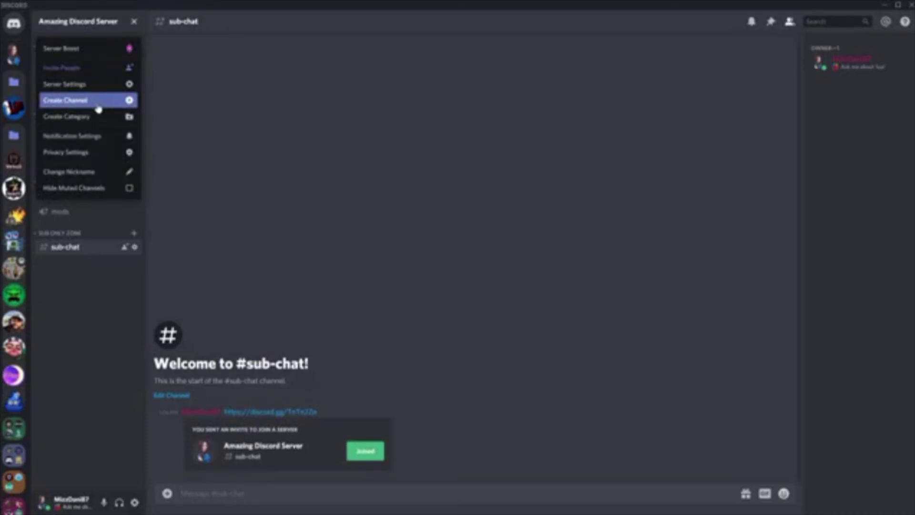
click(94, 137)
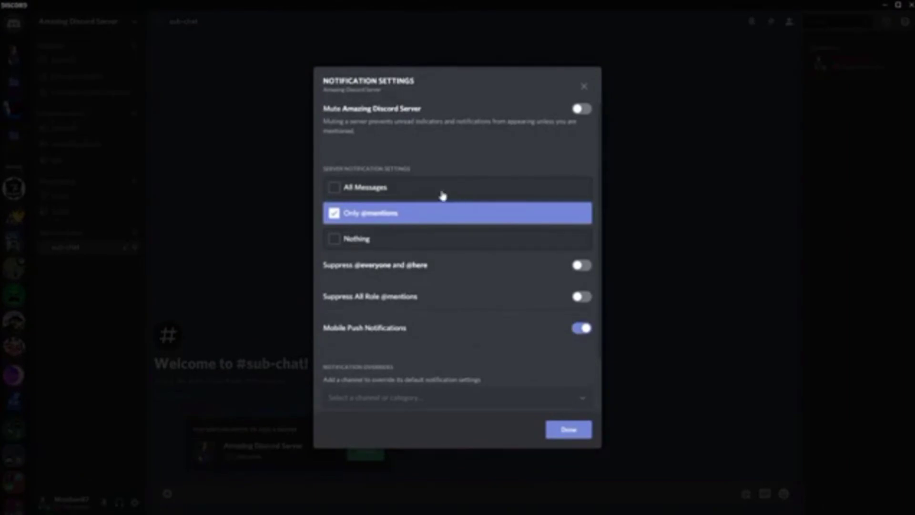
scroll(409, 329, down, 2)
scroll(411, 332, up, 1)
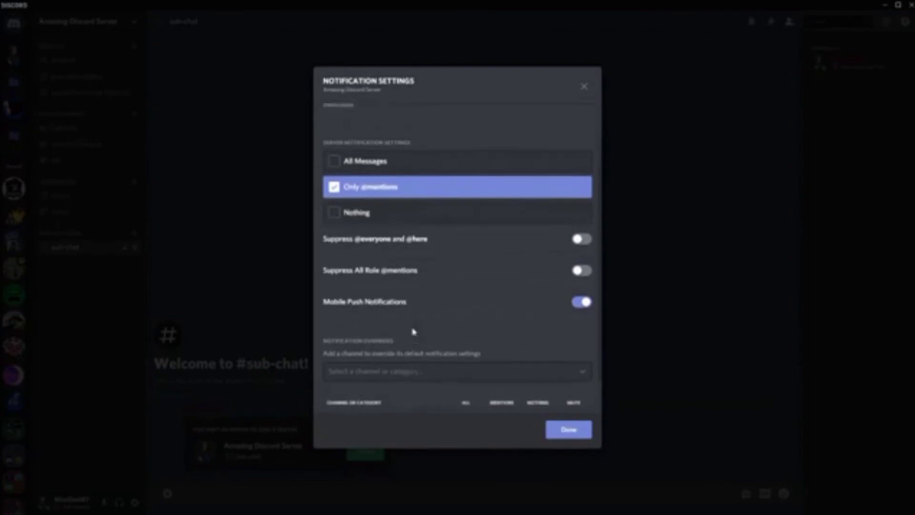
scroll(413, 331, up, 1)
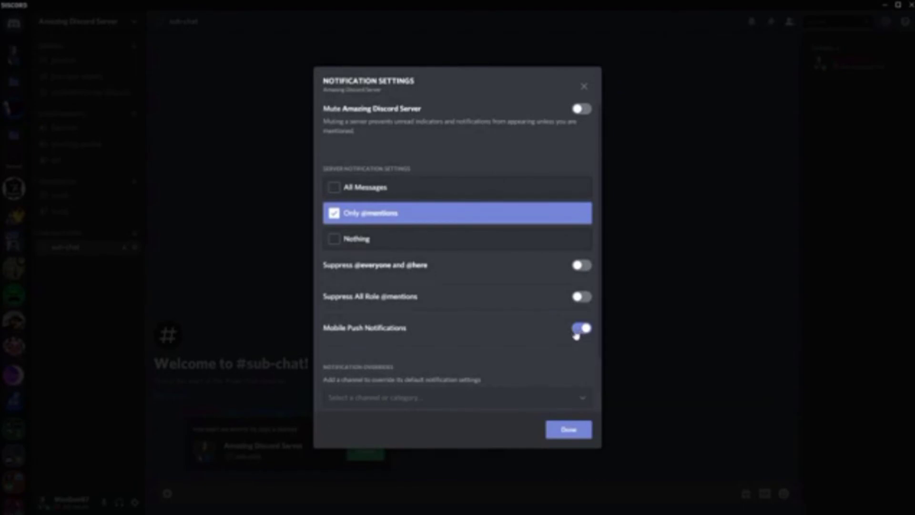
scroll(402, 338, down, 2)
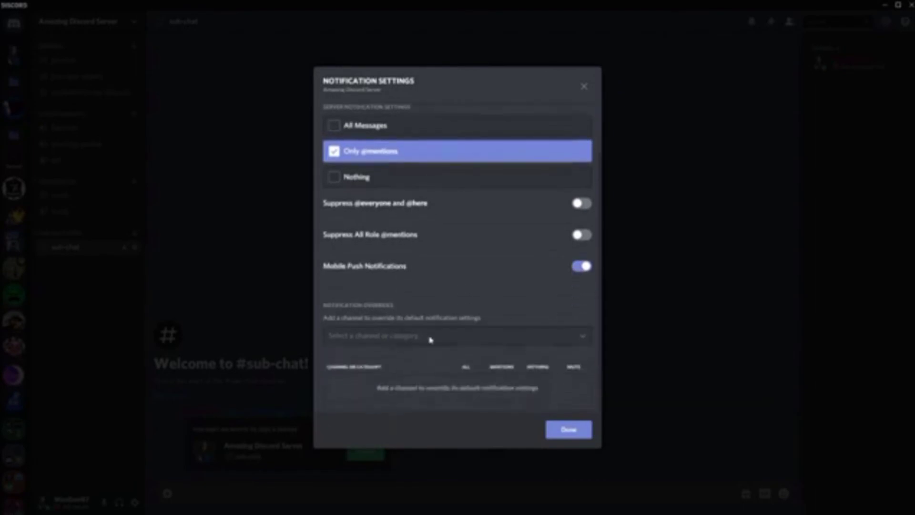
click(496, 340)
scroll(407, 355, down, 1)
scroll(404, 375, up, 1)
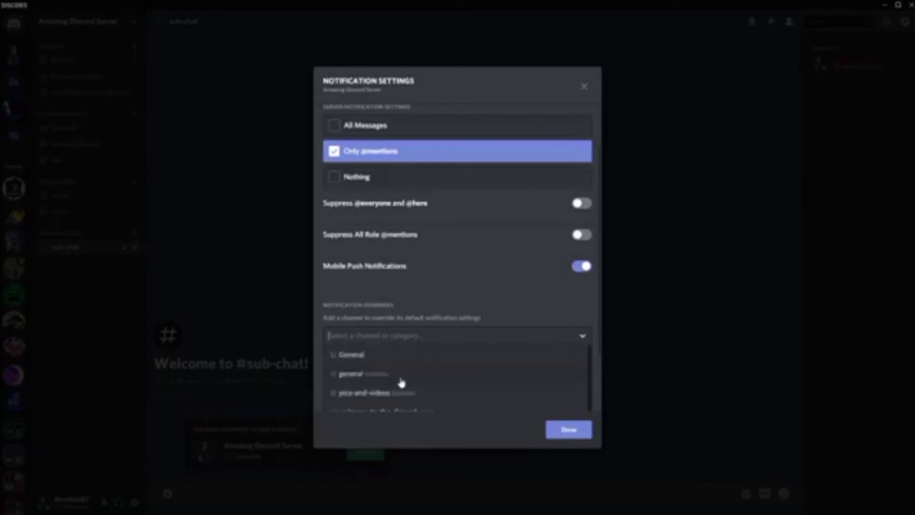
scroll(400, 385, down, 1)
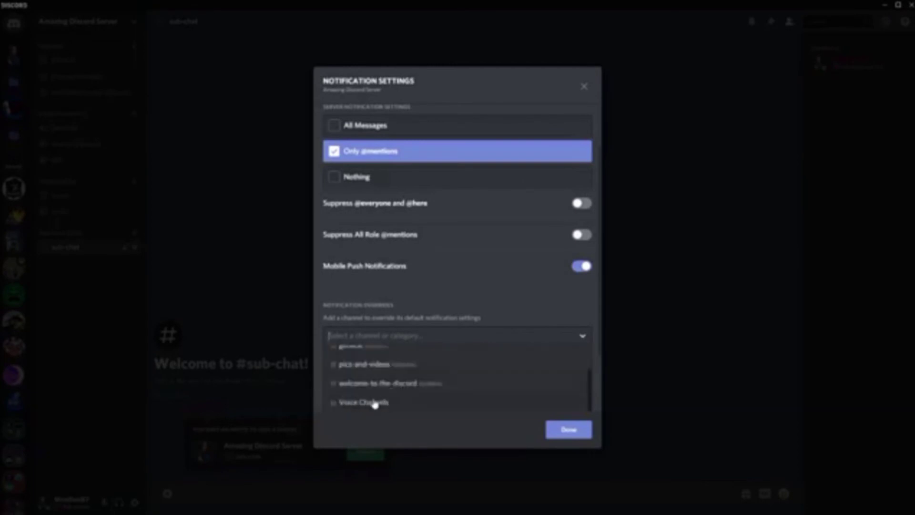
scroll(376, 404, up, 1)
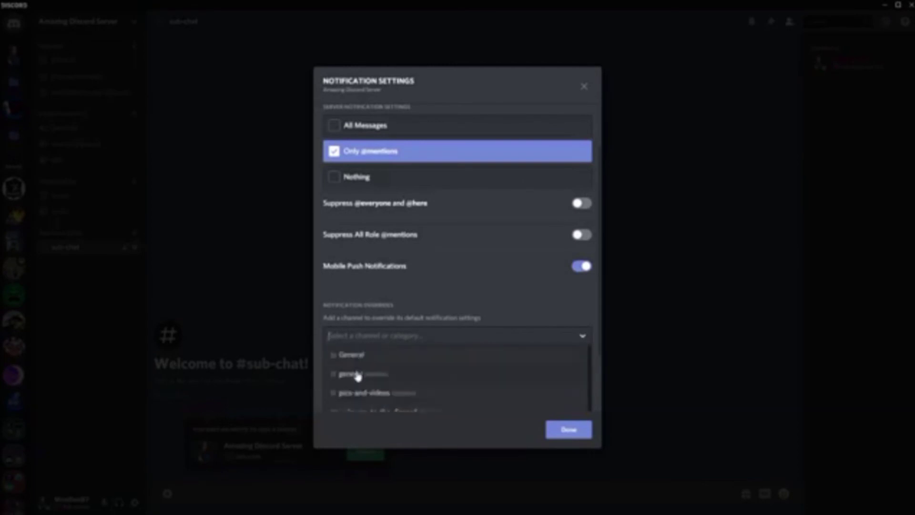
click(384, 376)
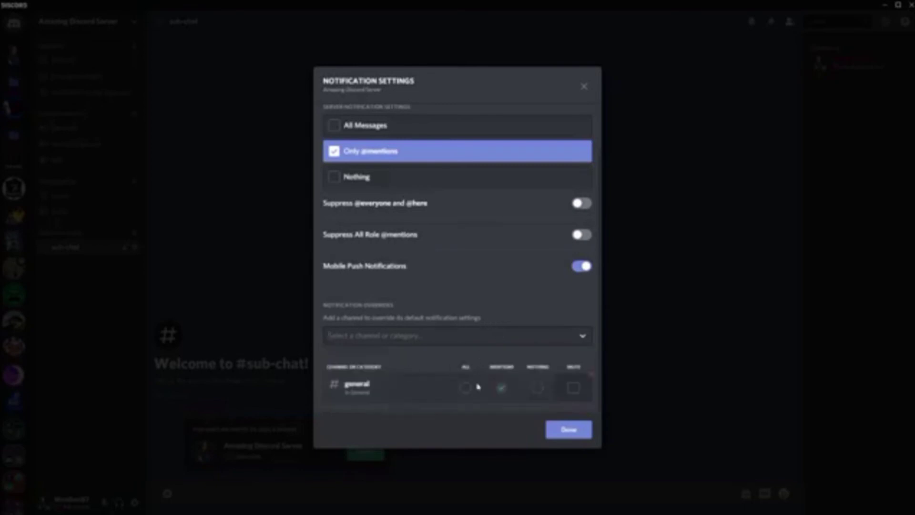
Step: Try the notification options for the general channel override, settle on Mentions, and finish the notification settings
click(470, 390)
click(501, 389)
click(537, 388)
click(501, 387)
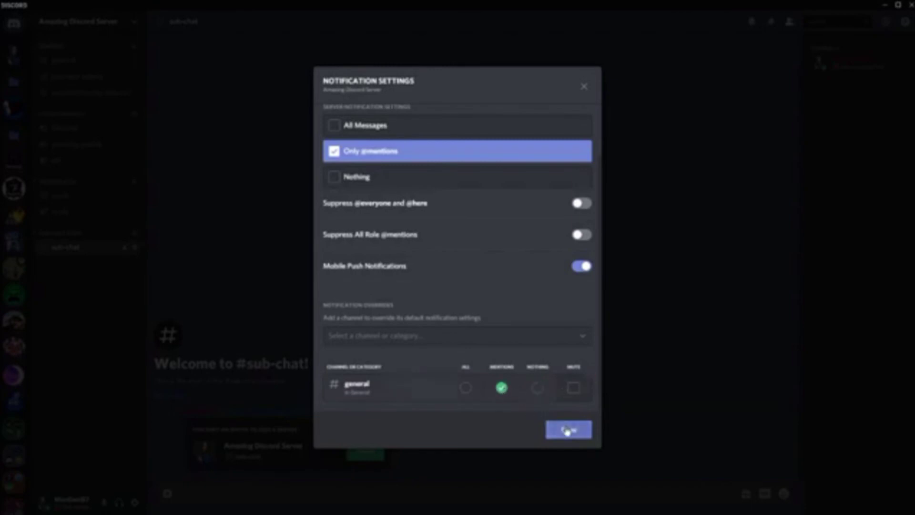
click(568, 430)
Step: Check the direct message option in Amazing Discord Server's privacy settings and close them
click(131, 21)
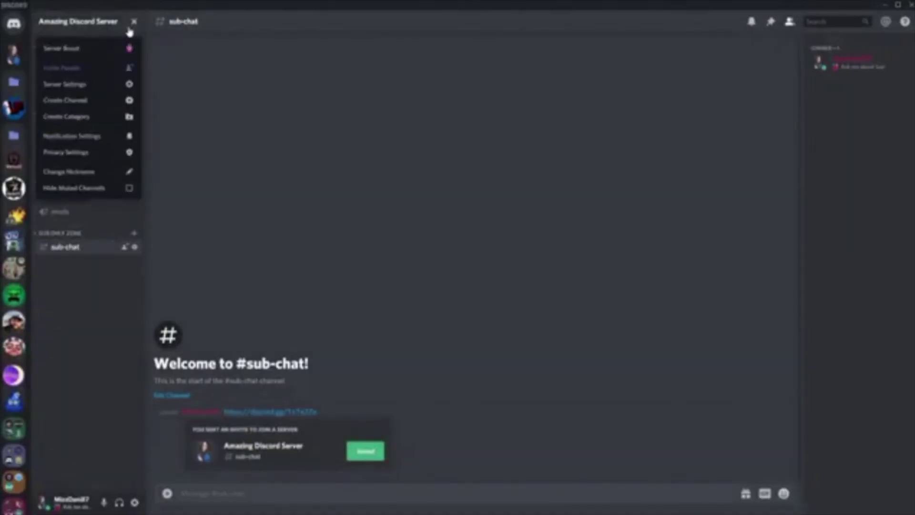
click(78, 154)
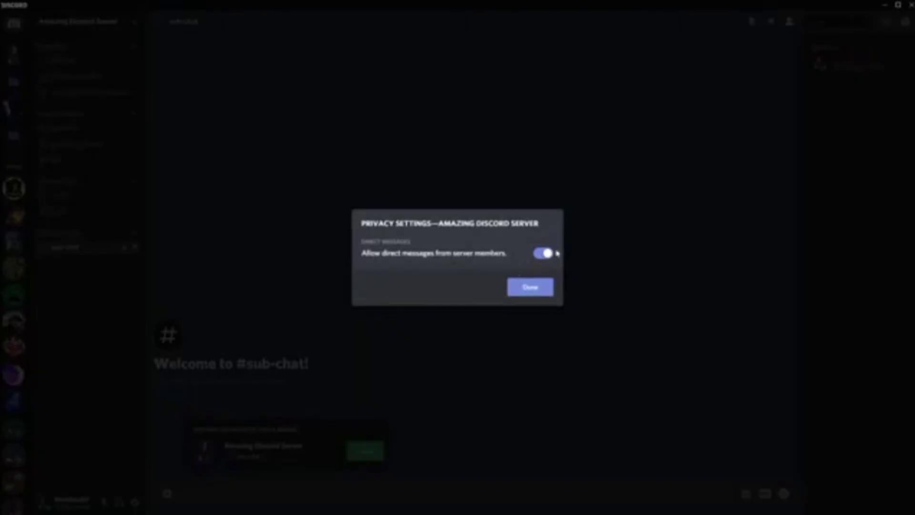
click(530, 287)
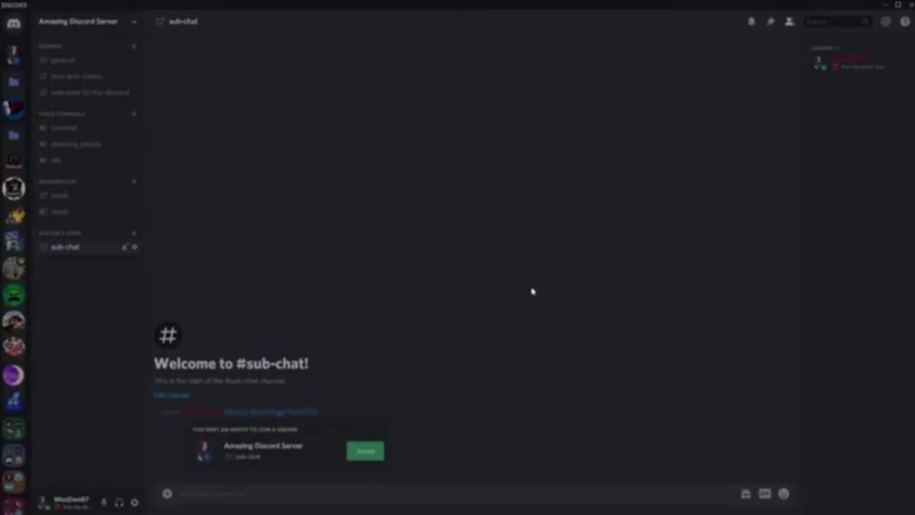
click(134, 21)
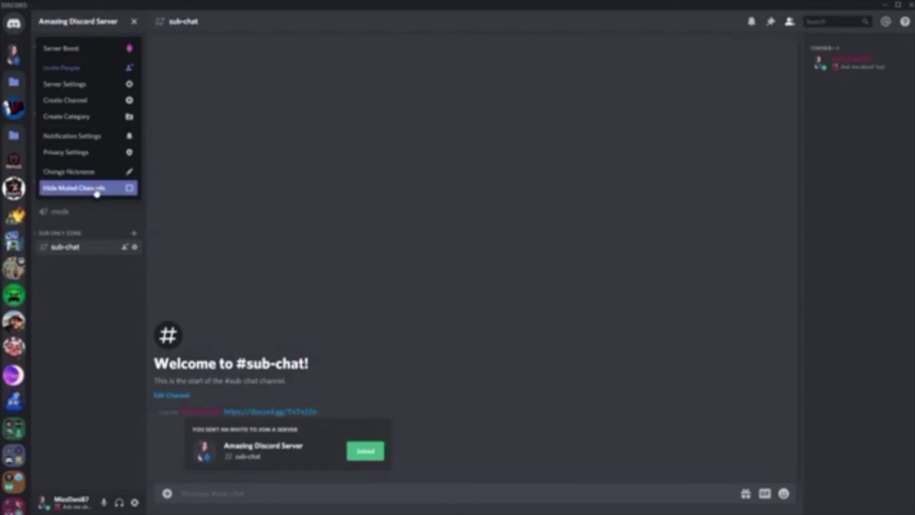
click(556, 240)
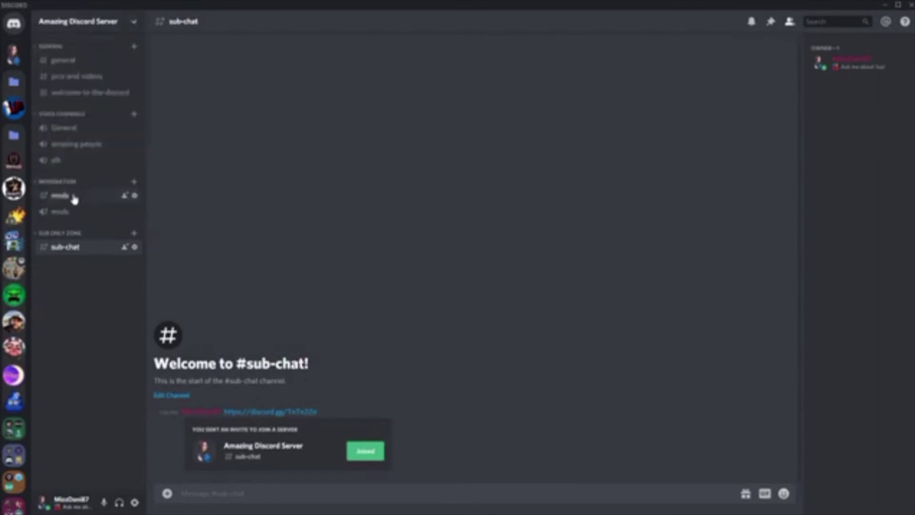
Step: Open the general text channel and set the Mods member's server nickname to Dancing Unicorns
click(64, 60)
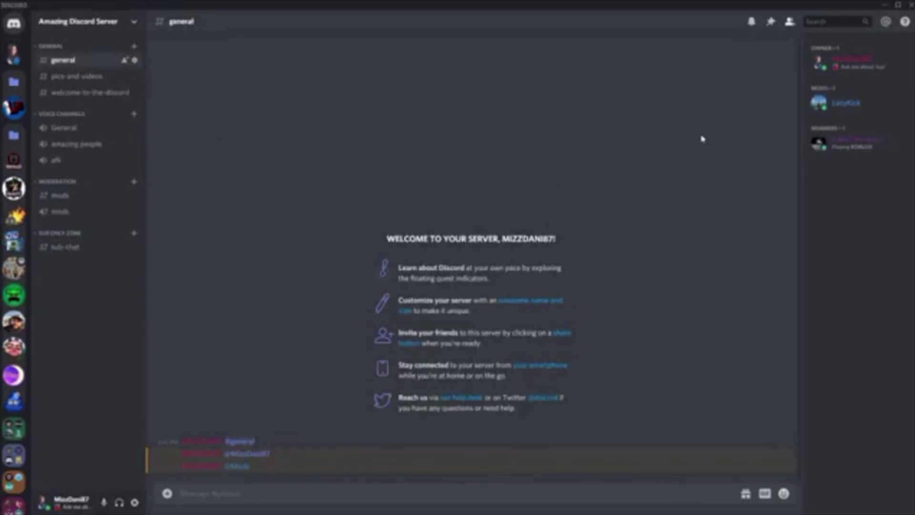
right_click(844, 104)
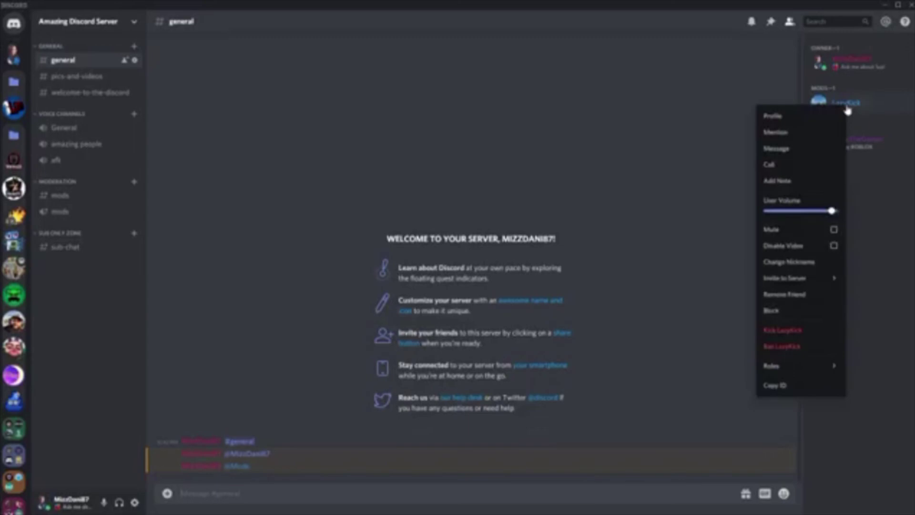
click(816, 265)
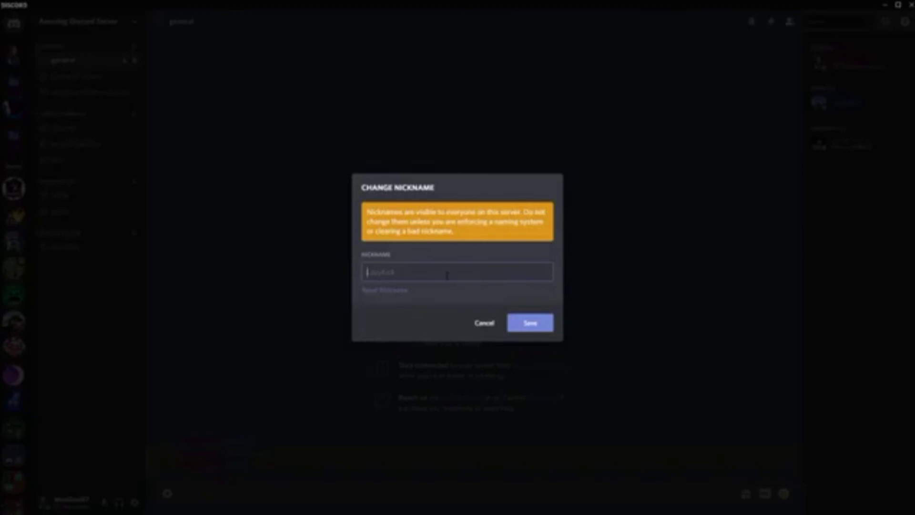
text(Dancing wi)
key(BackSpace)
key(BackSpace)
key(BackSpace)
text(Unicorns)
key(Return)
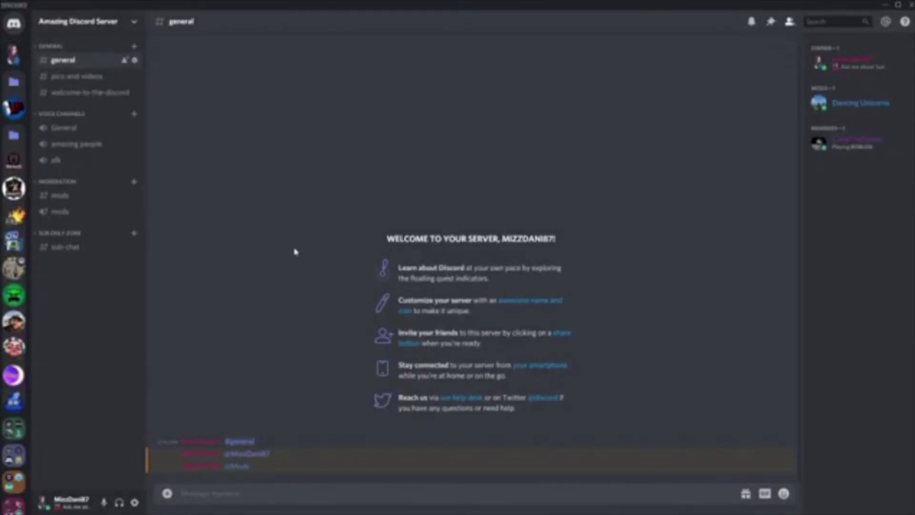
Step: Clear the Mods member's custom nickname and save the change
right_click(860, 112)
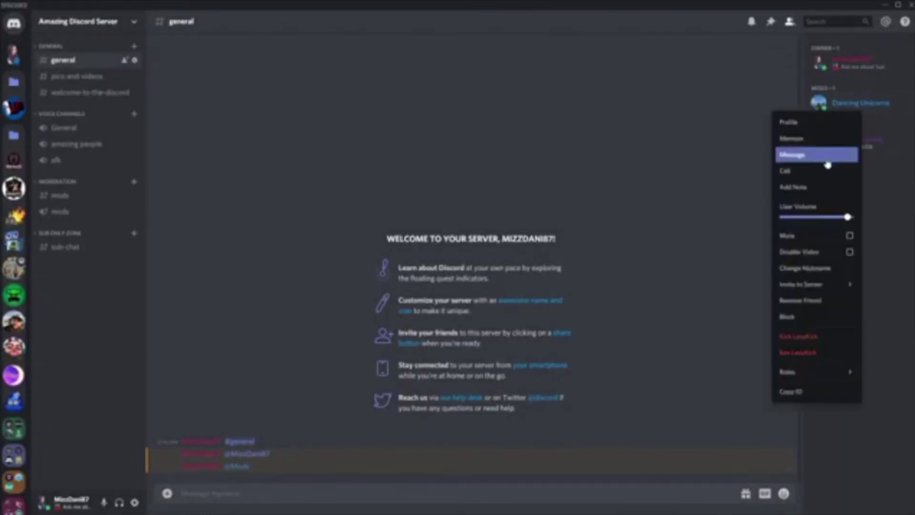
click(801, 268)
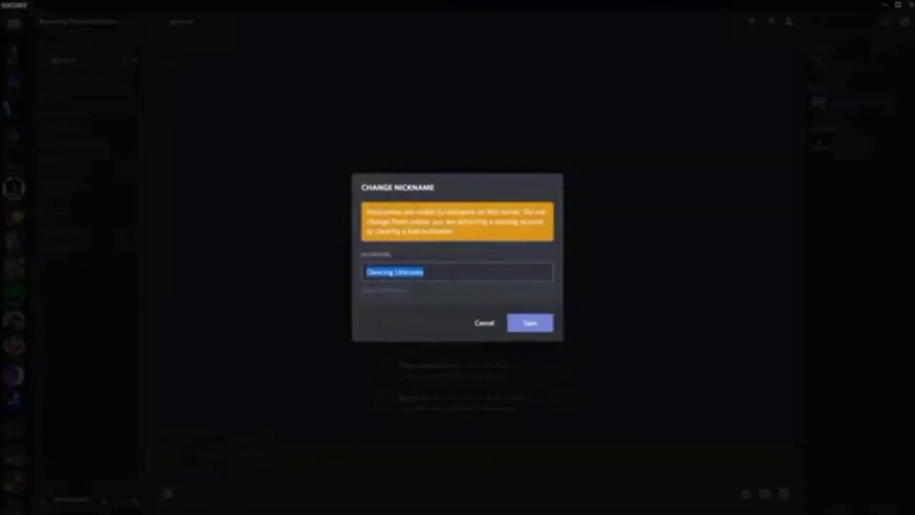
key(BackSpace)
click(530, 322)
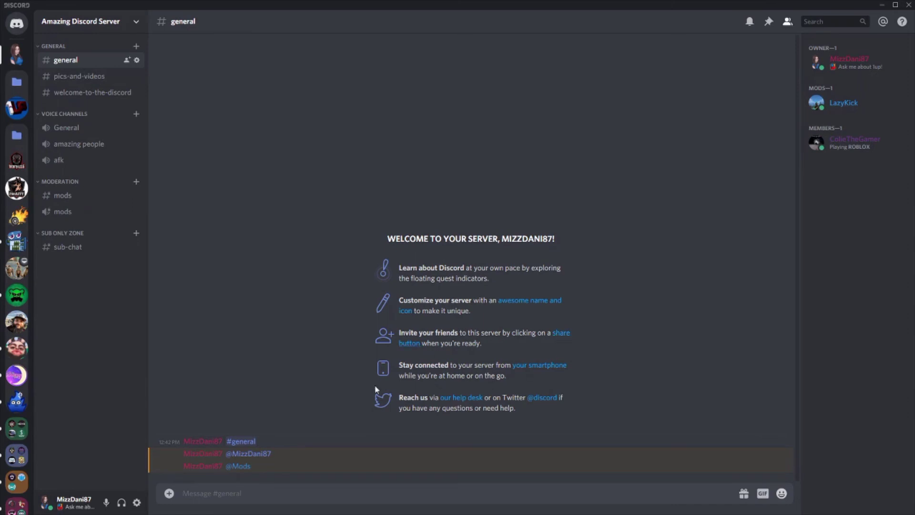
Step: Check the Mods member's volume and video options, view the General voice channel's call after joining it, and return to pics-and-videos
right_click(830, 106)
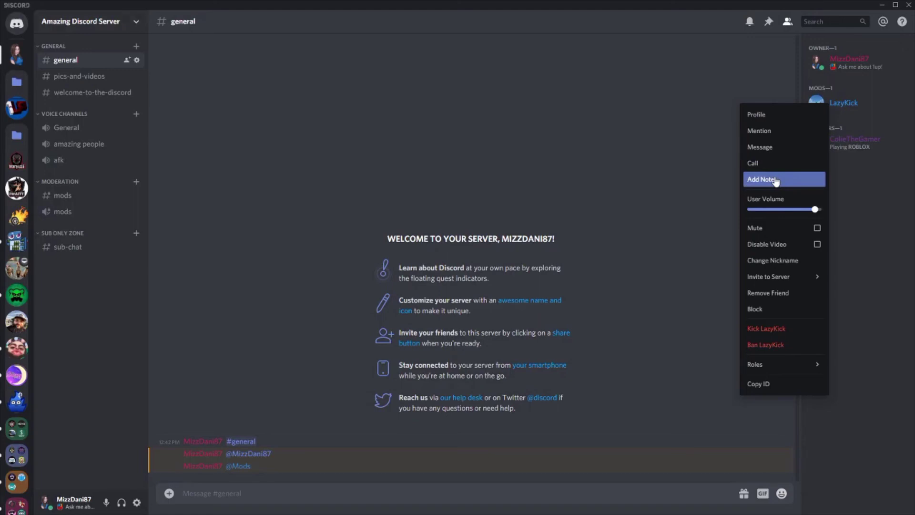
mouse_move(778, 213)
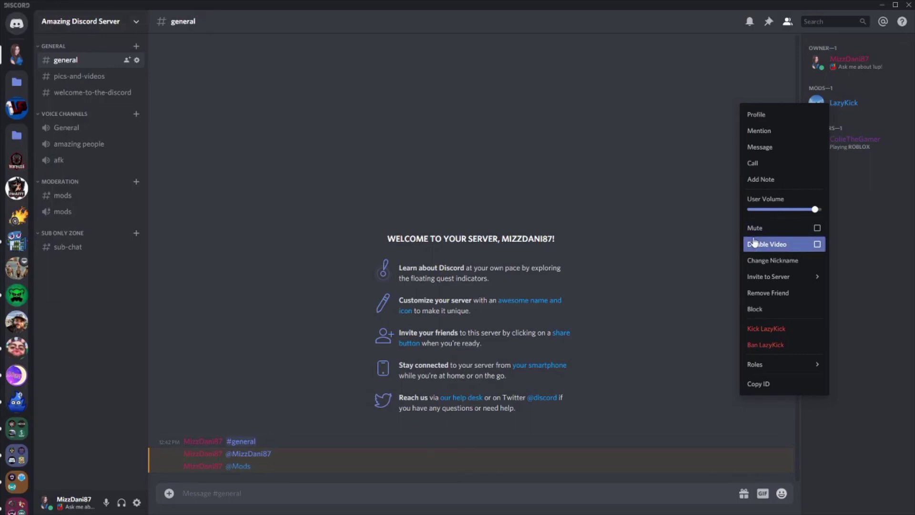
click(77, 129)
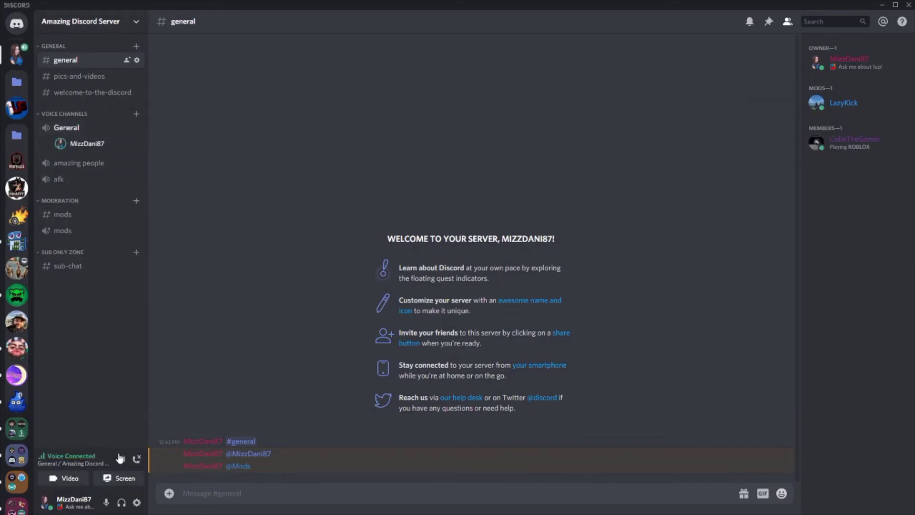
click(65, 481)
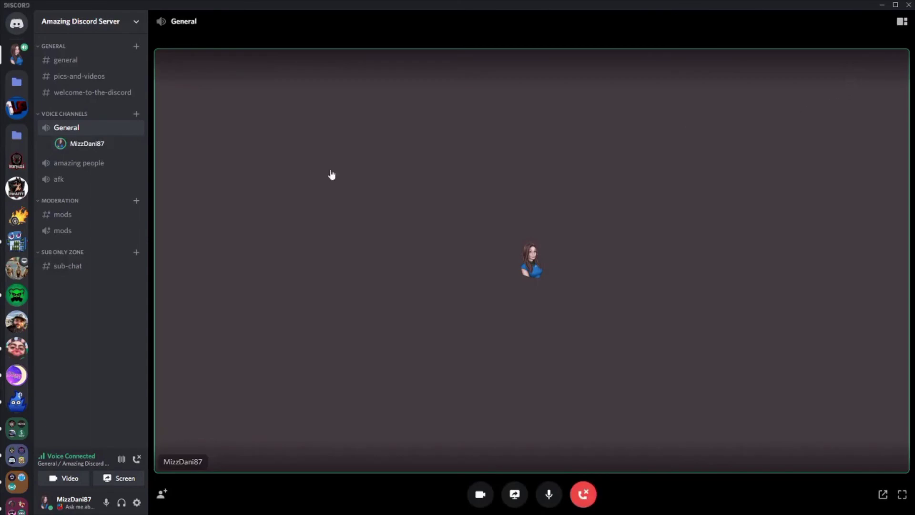
click(74, 76)
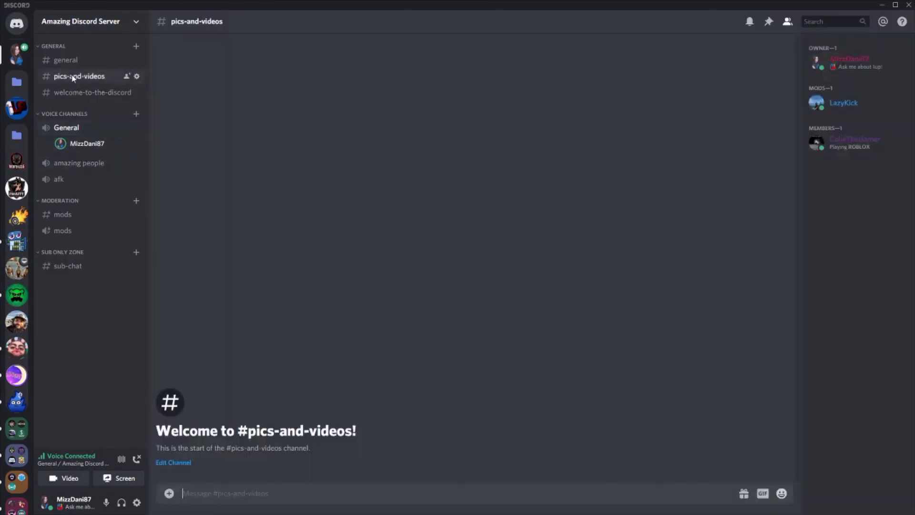
Step: Examine the Mods member's remaining options, including server invitations, kick and ban, roles and ID copying
right_click(840, 109)
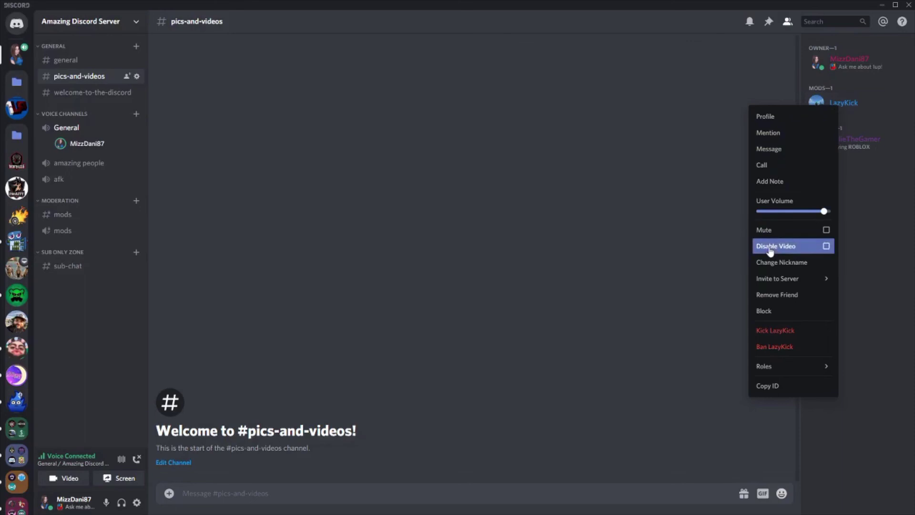
mouse_move(775, 281)
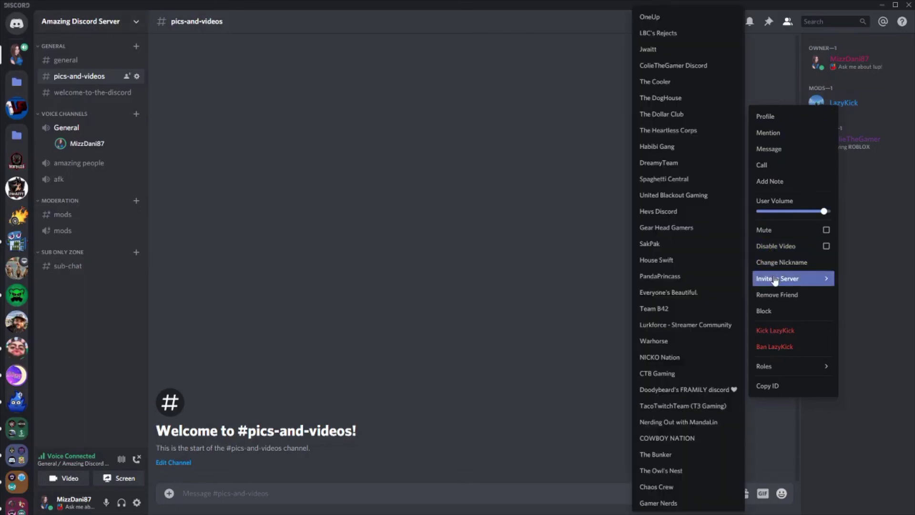
scroll(677, 200, down, 7)
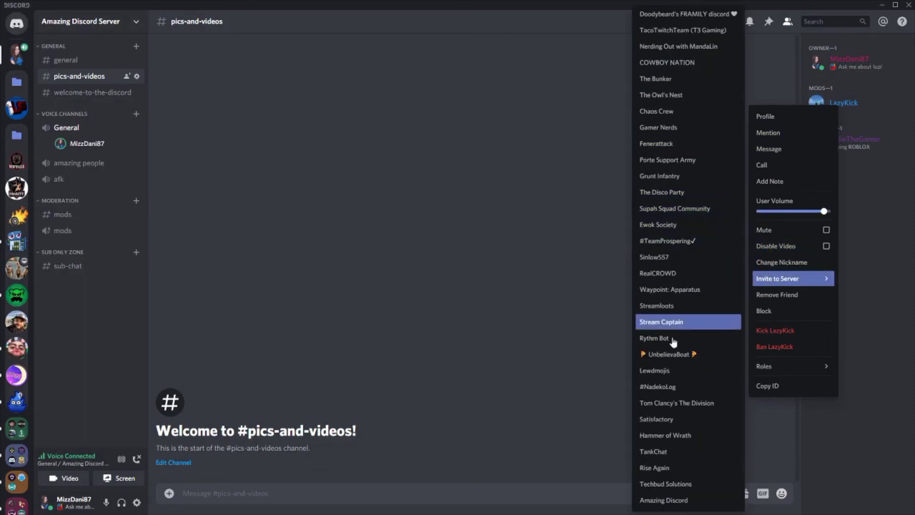
scroll(677, 434, up, 7)
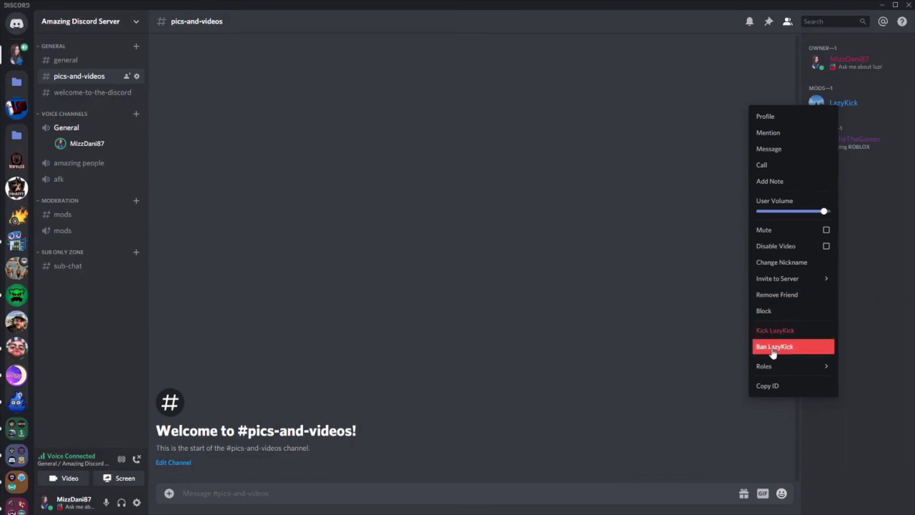
mouse_move(768, 371)
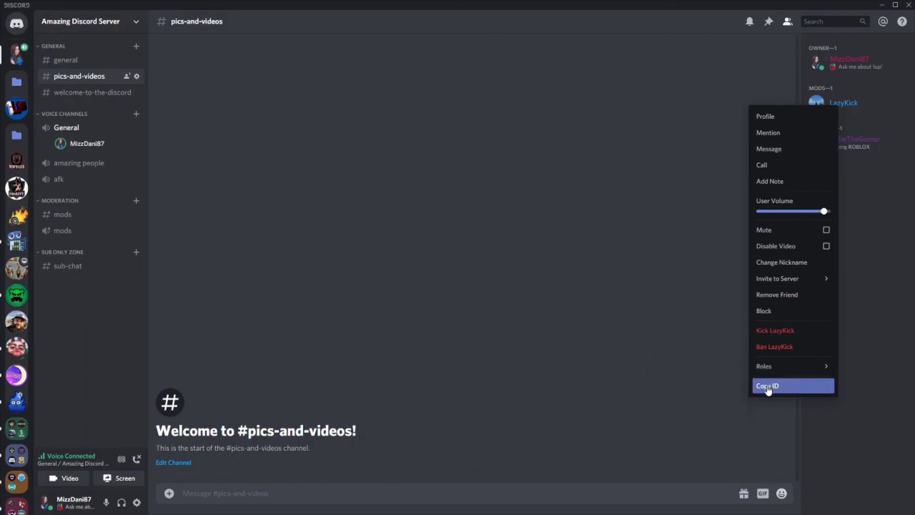
click(436, 287)
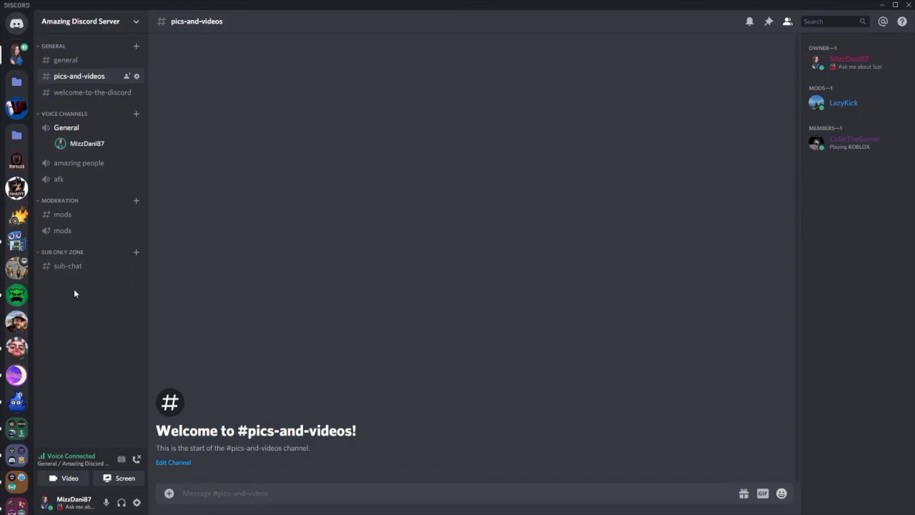
Step: Disconnect from the General voice channel and switch to the Amazing Discord server
click(137, 459)
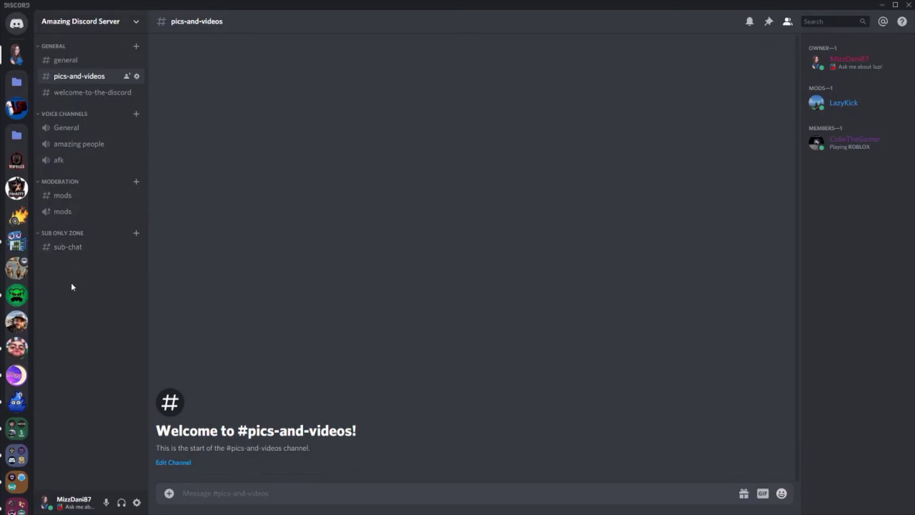
scroll(16, 376, down, 3)
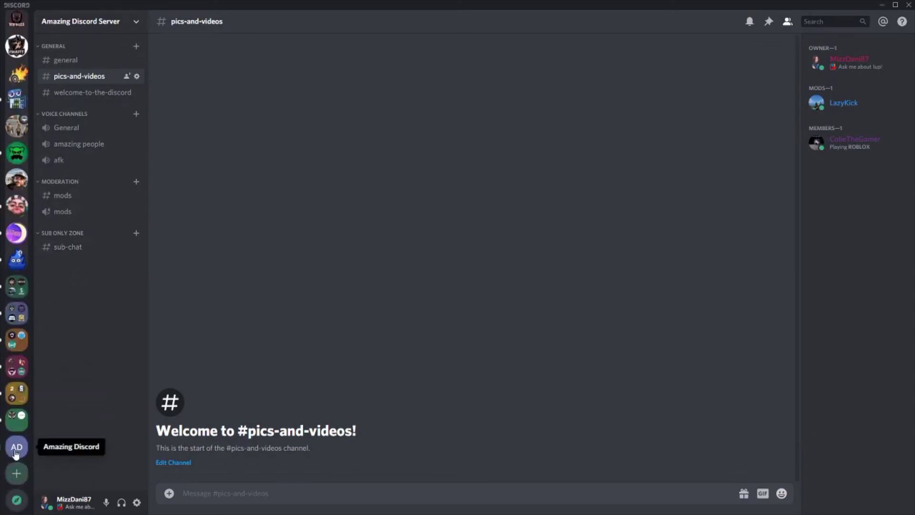
click(16, 446)
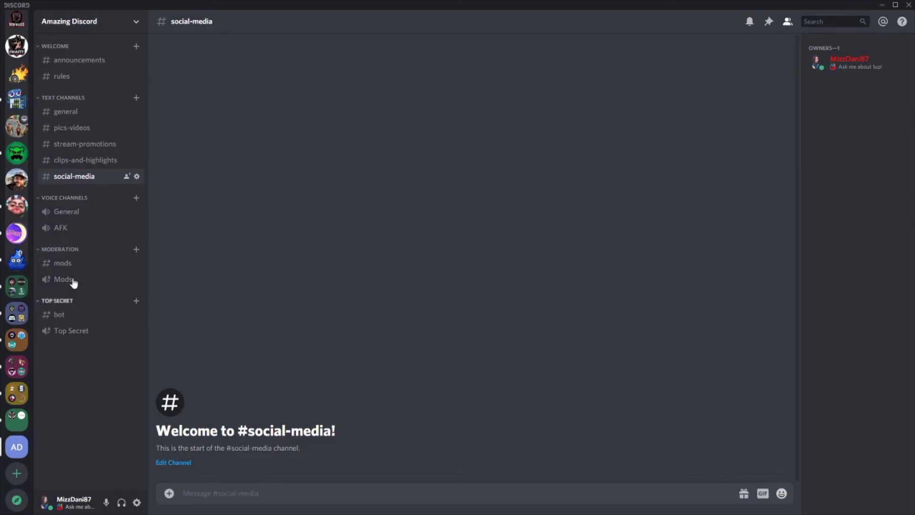
Step: Review Amazing Discord's example channel layout, from announcements and rules through the text channels to mods and bot
click(68, 59)
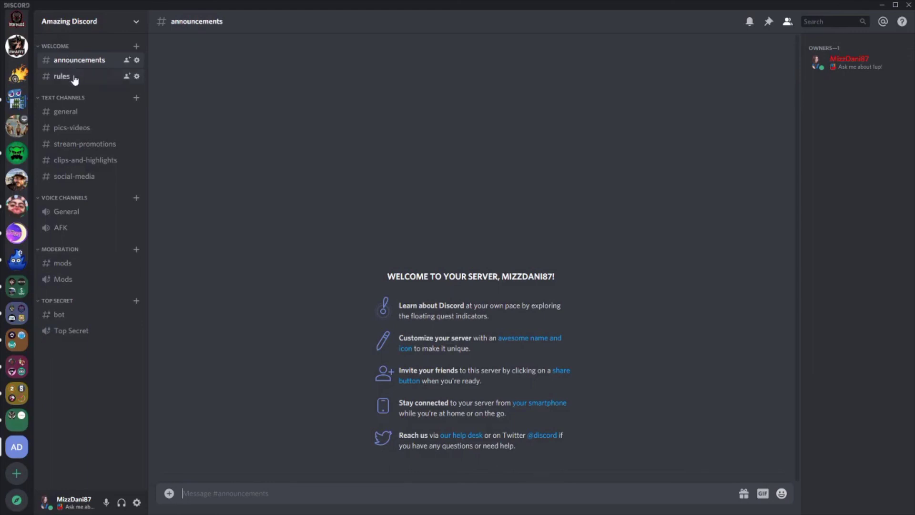
click(73, 76)
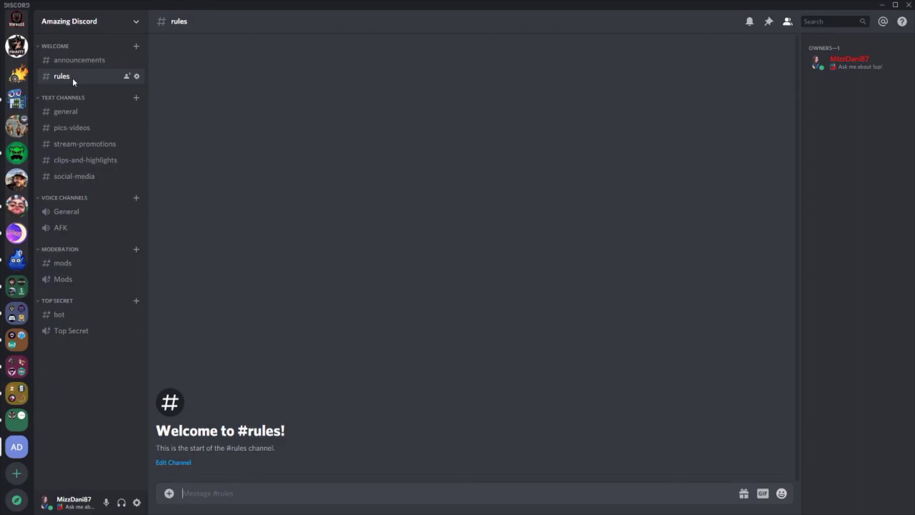
click(73, 114)
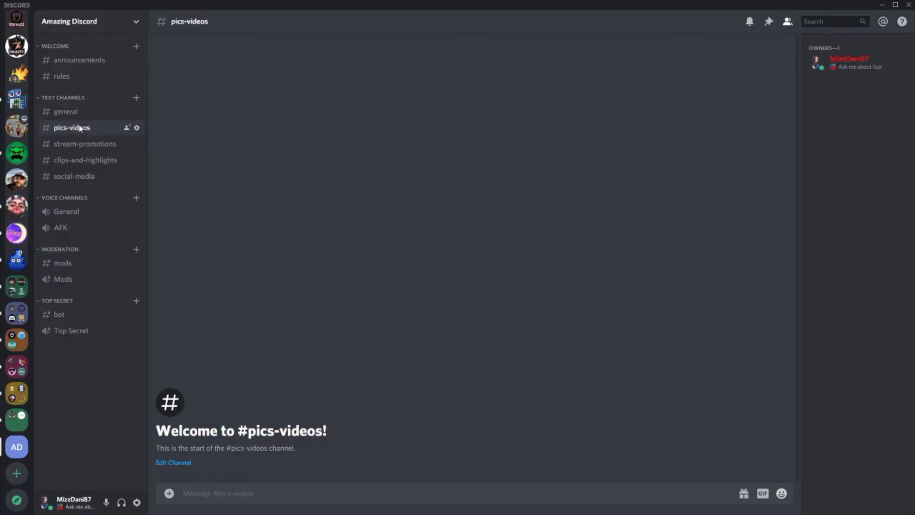
click(83, 149)
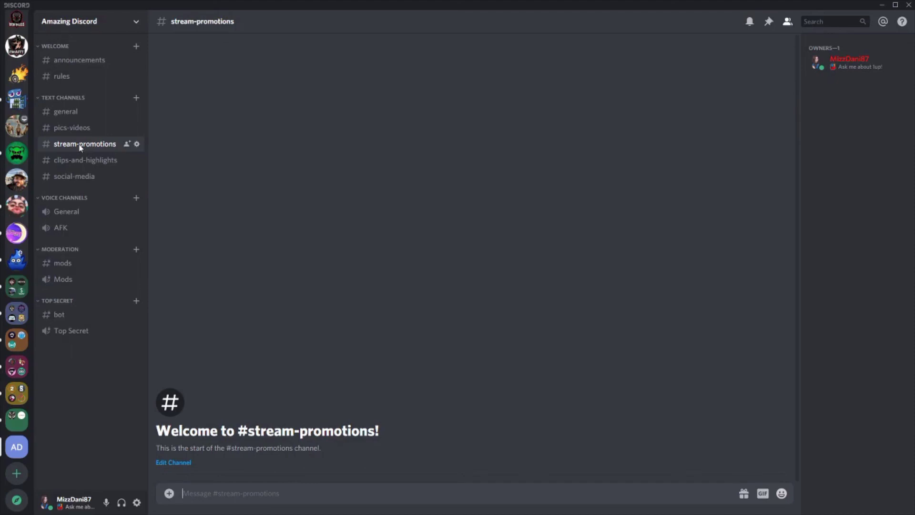
click(92, 160)
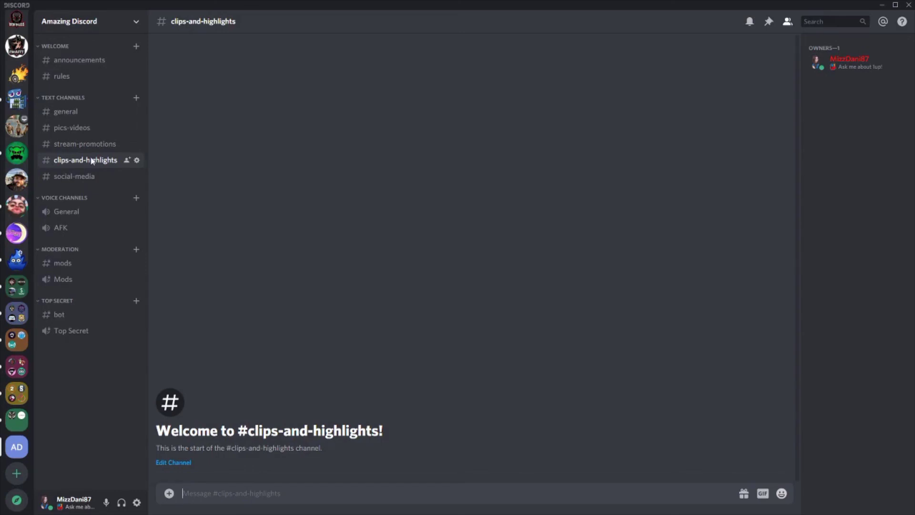
click(99, 180)
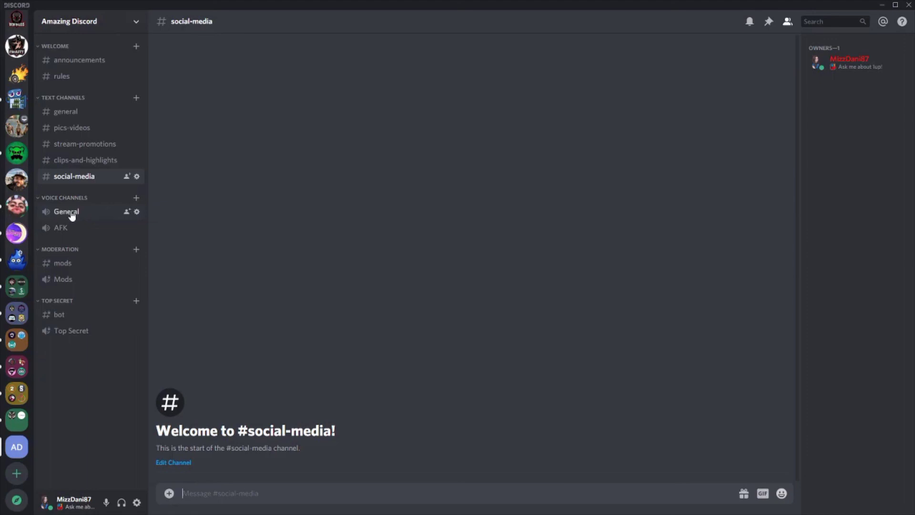
click(80, 266)
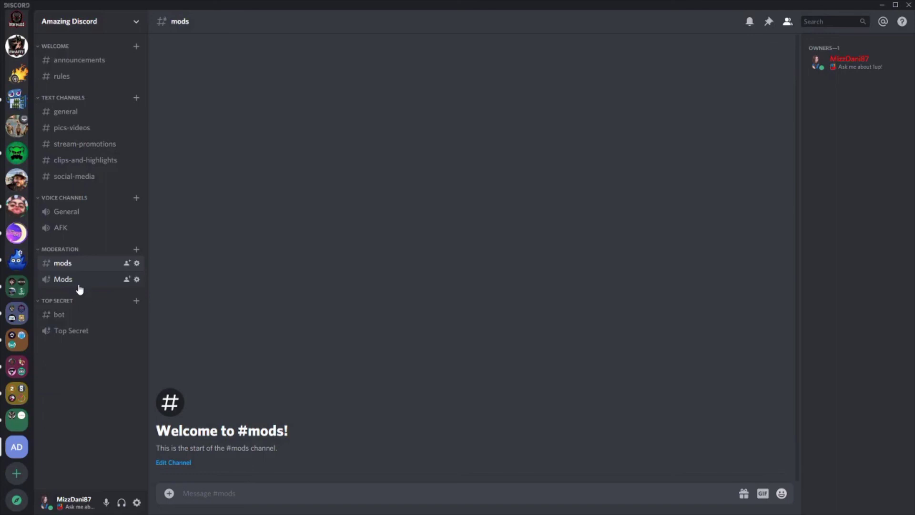
click(72, 313)
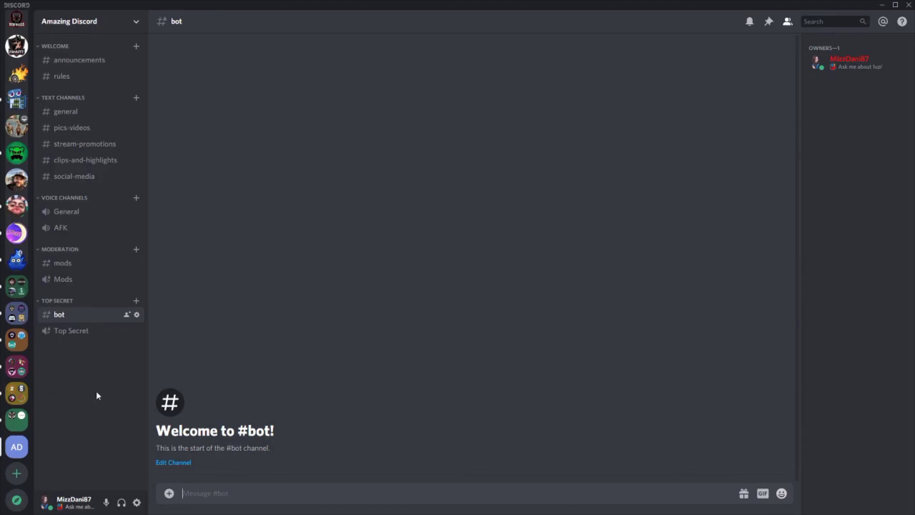
Step: Switch to the OneUp server and collapse its Voice Channels category to view the channel layout
scroll(17, 339, up, 3)
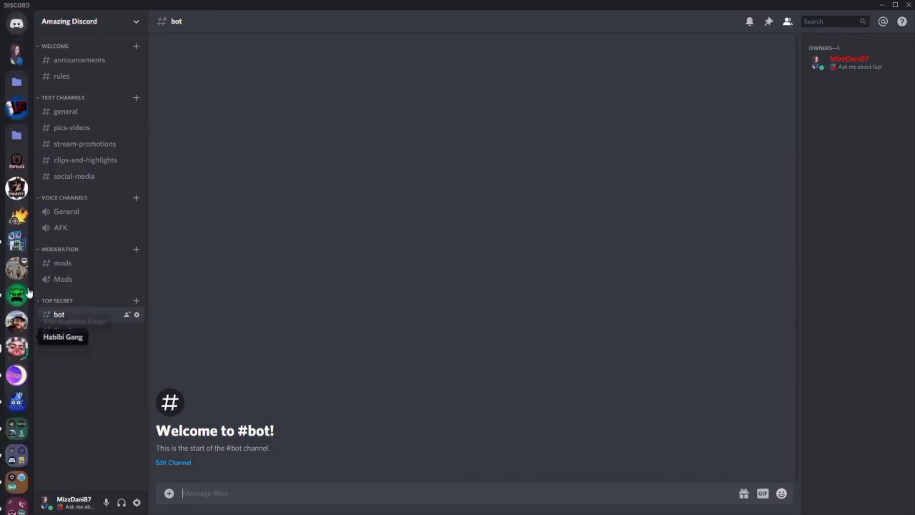
click(23, 112)
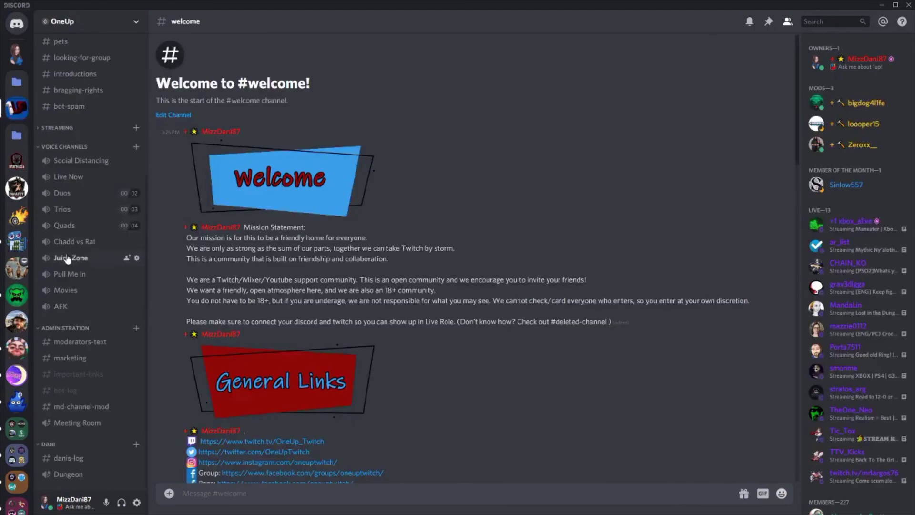
scroll(100, 329, up, 3)
click(67, 289)
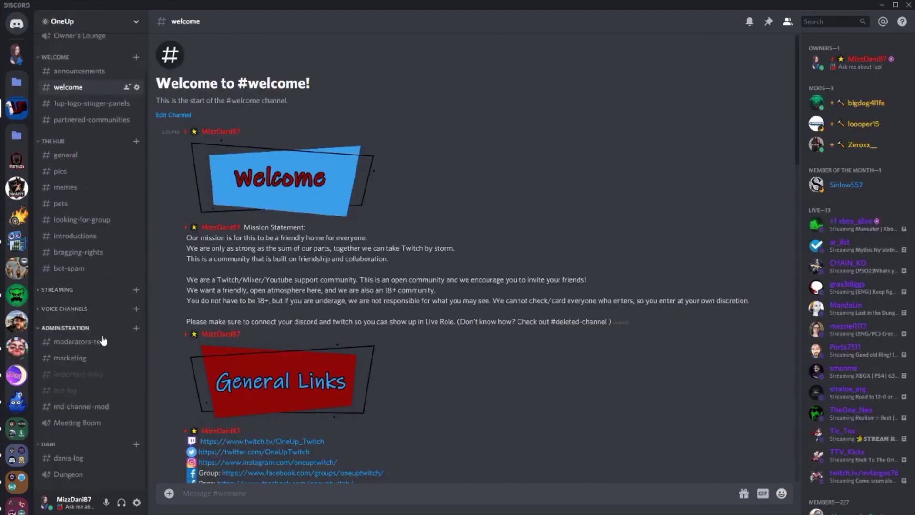
scroll(113, 354, up, 1)
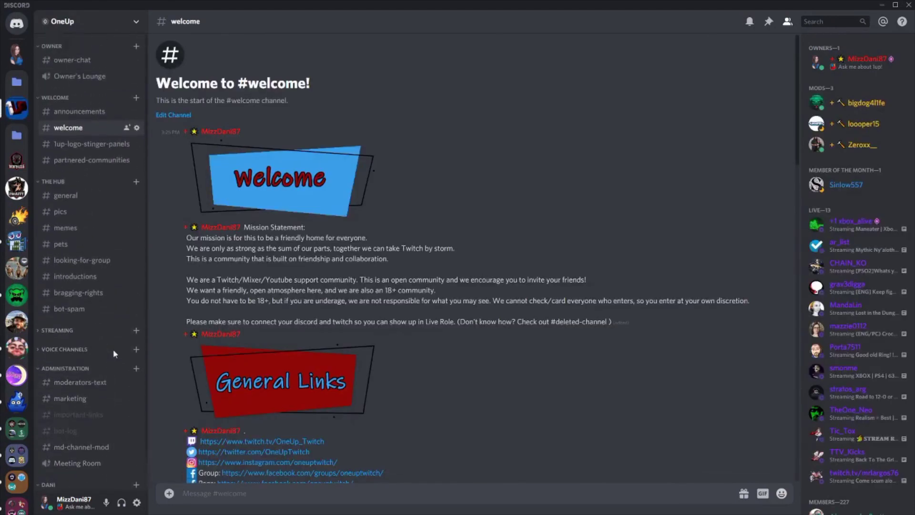
Step: Collapse OneUp's Owner category and the category below Administration to shorten the channel list
click(61, 485)
click(52, 46)
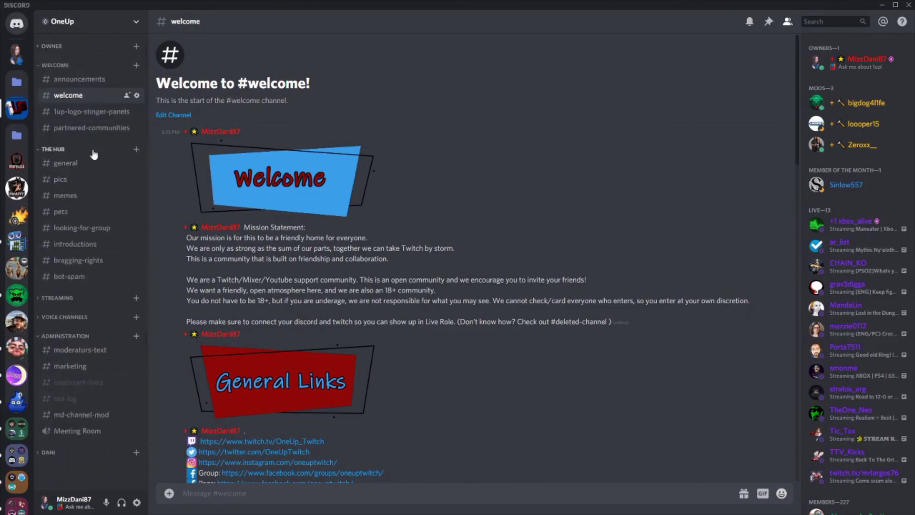
Step: Browse The Hub's general, memes, pets, looking-for-group and introductions channels as examples, finishing back in general
click(71, 163)
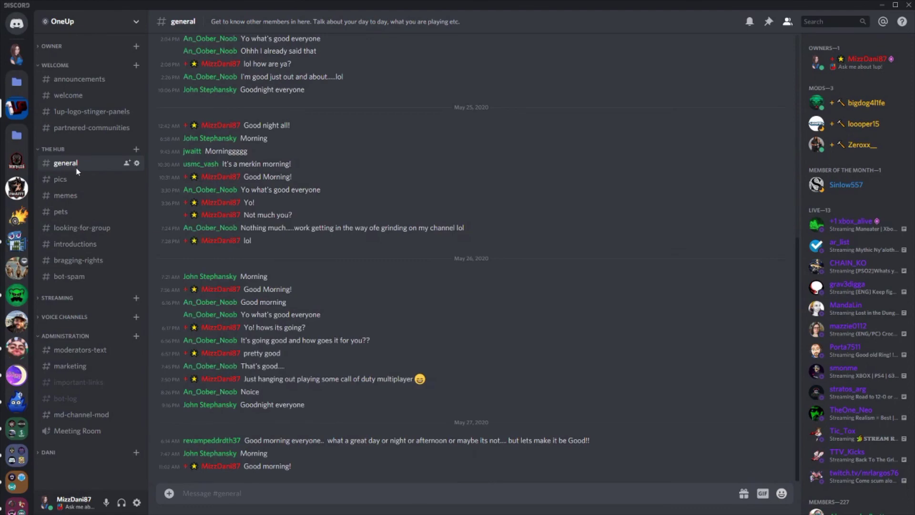
click(81, 194)
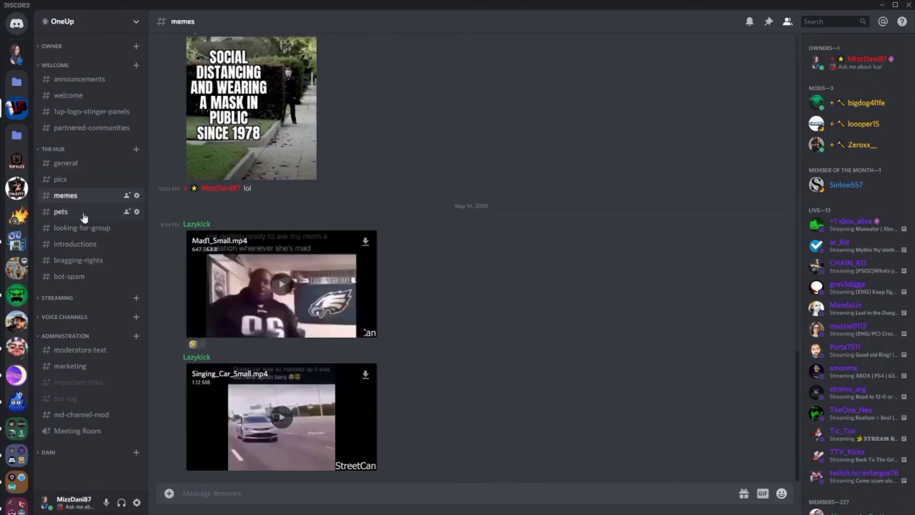
click(84, 214)
click(84, 229)
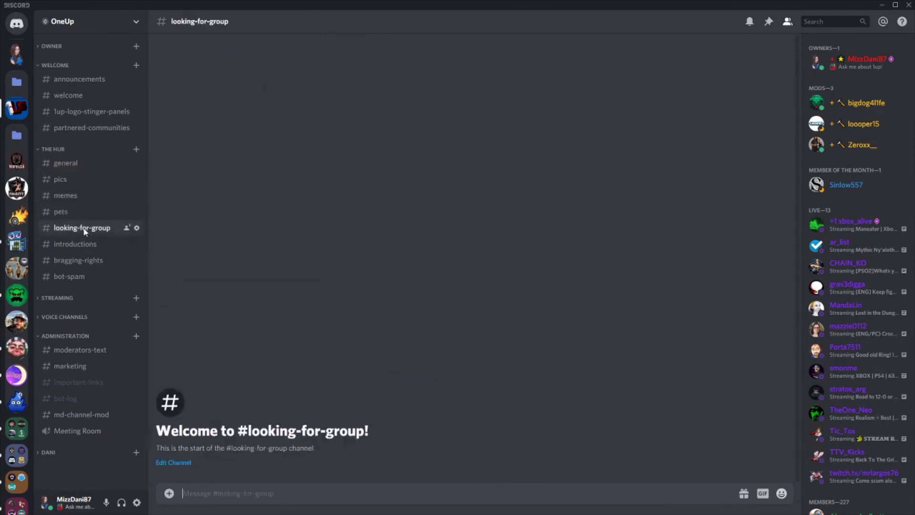
click(90, 248)
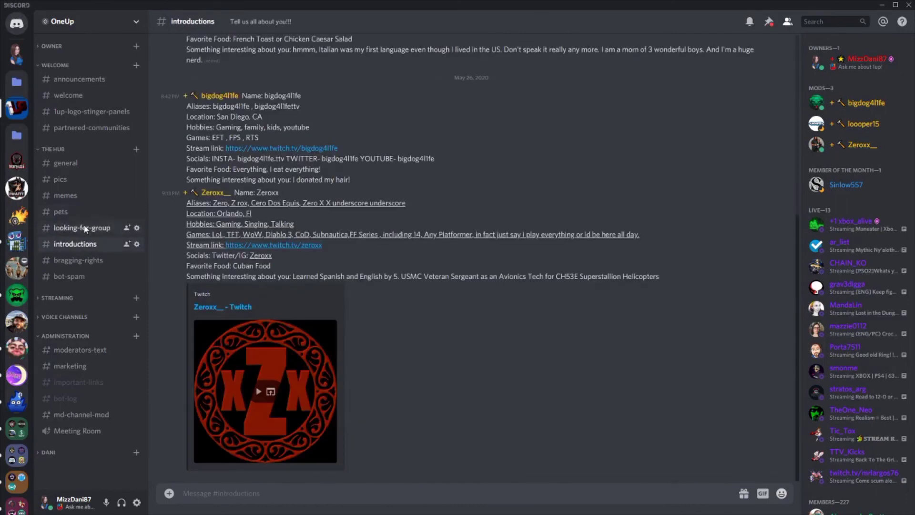
click(83, 227)
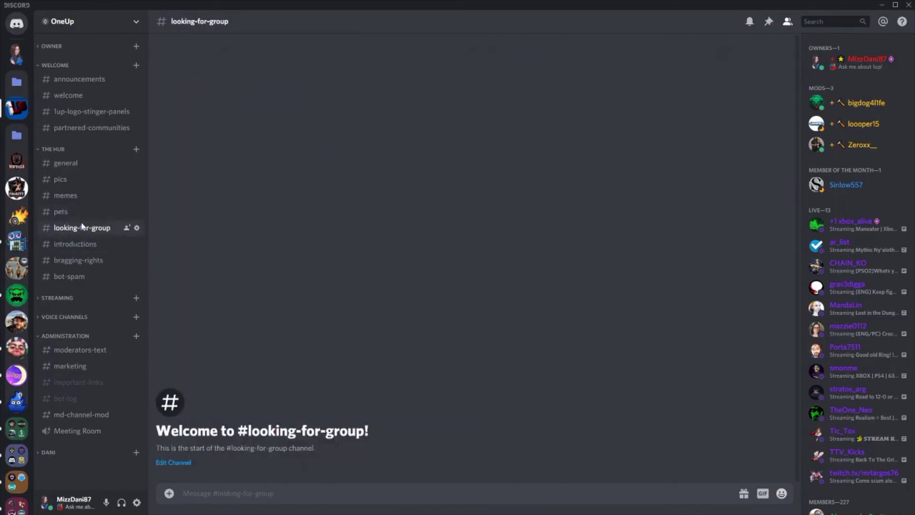
click(76, 164)
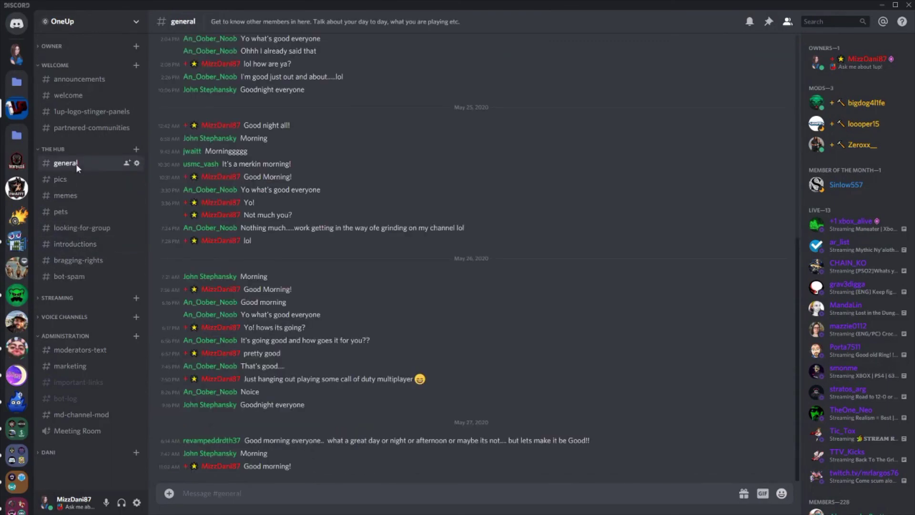